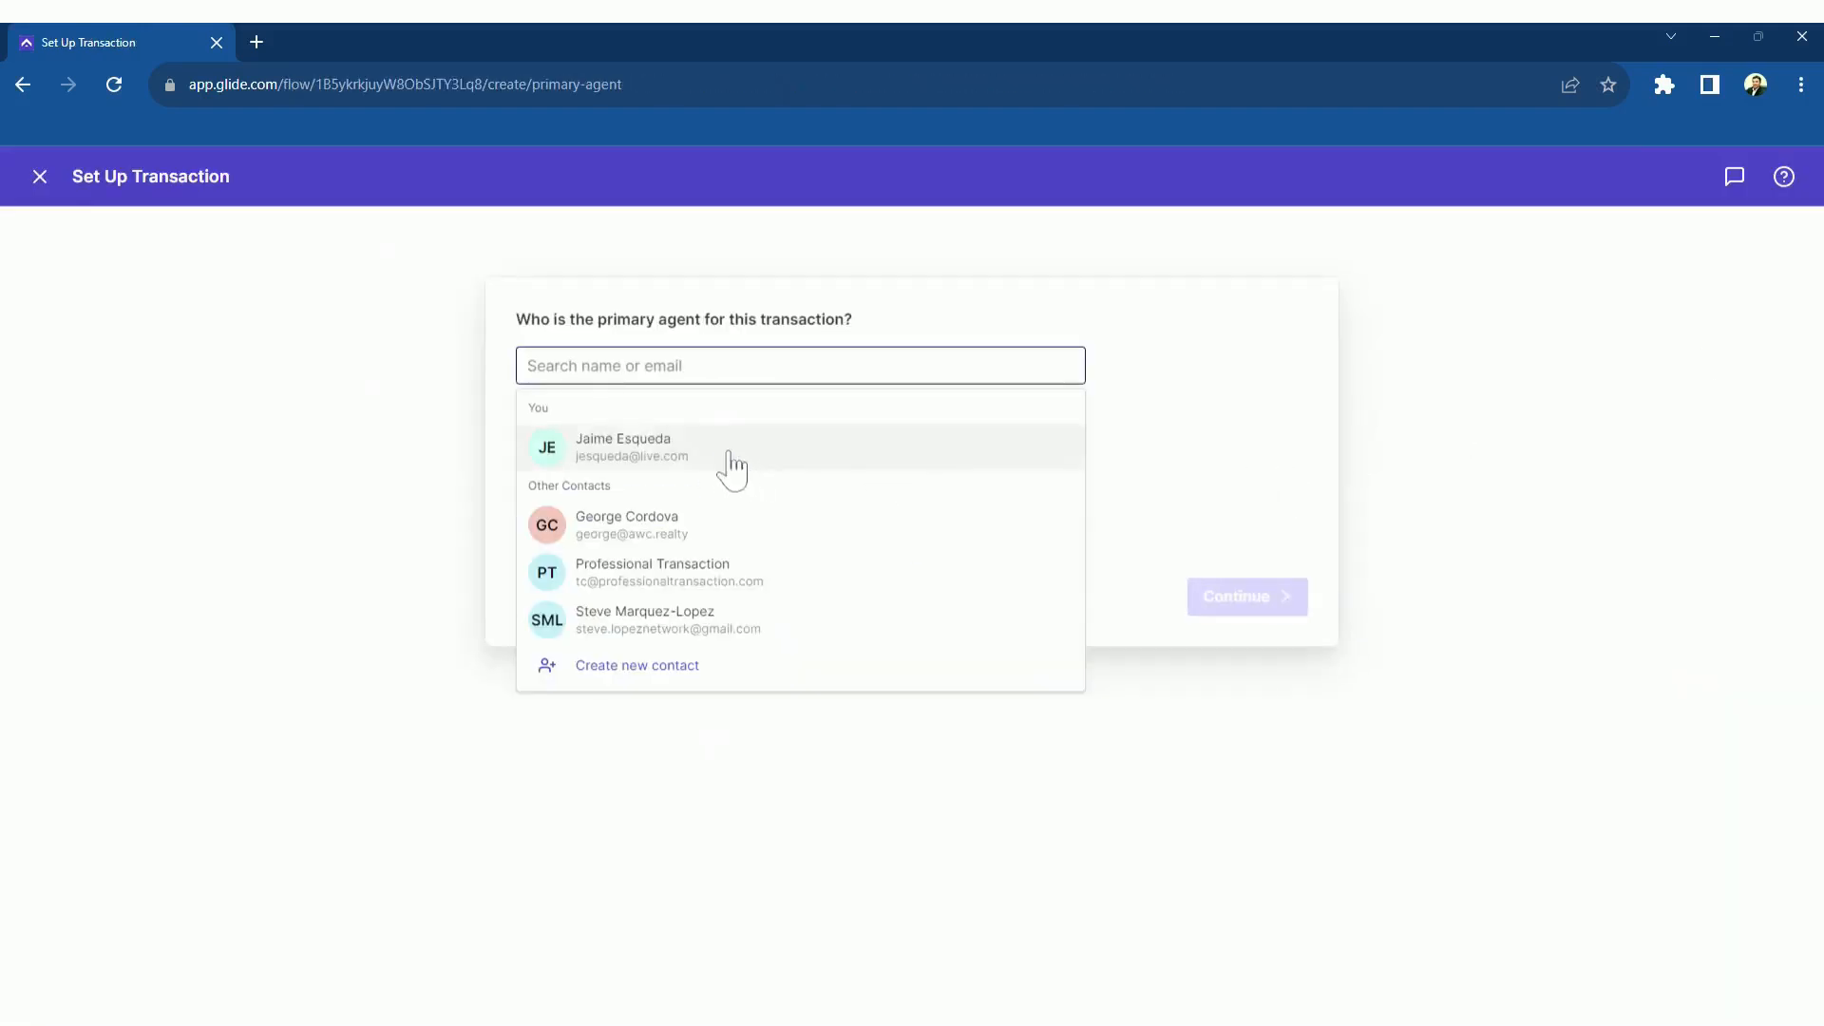
# Choose yourself as primary agent and make it a Purchase transaction with status Actively Searching
pyautogui.click(701, 464)
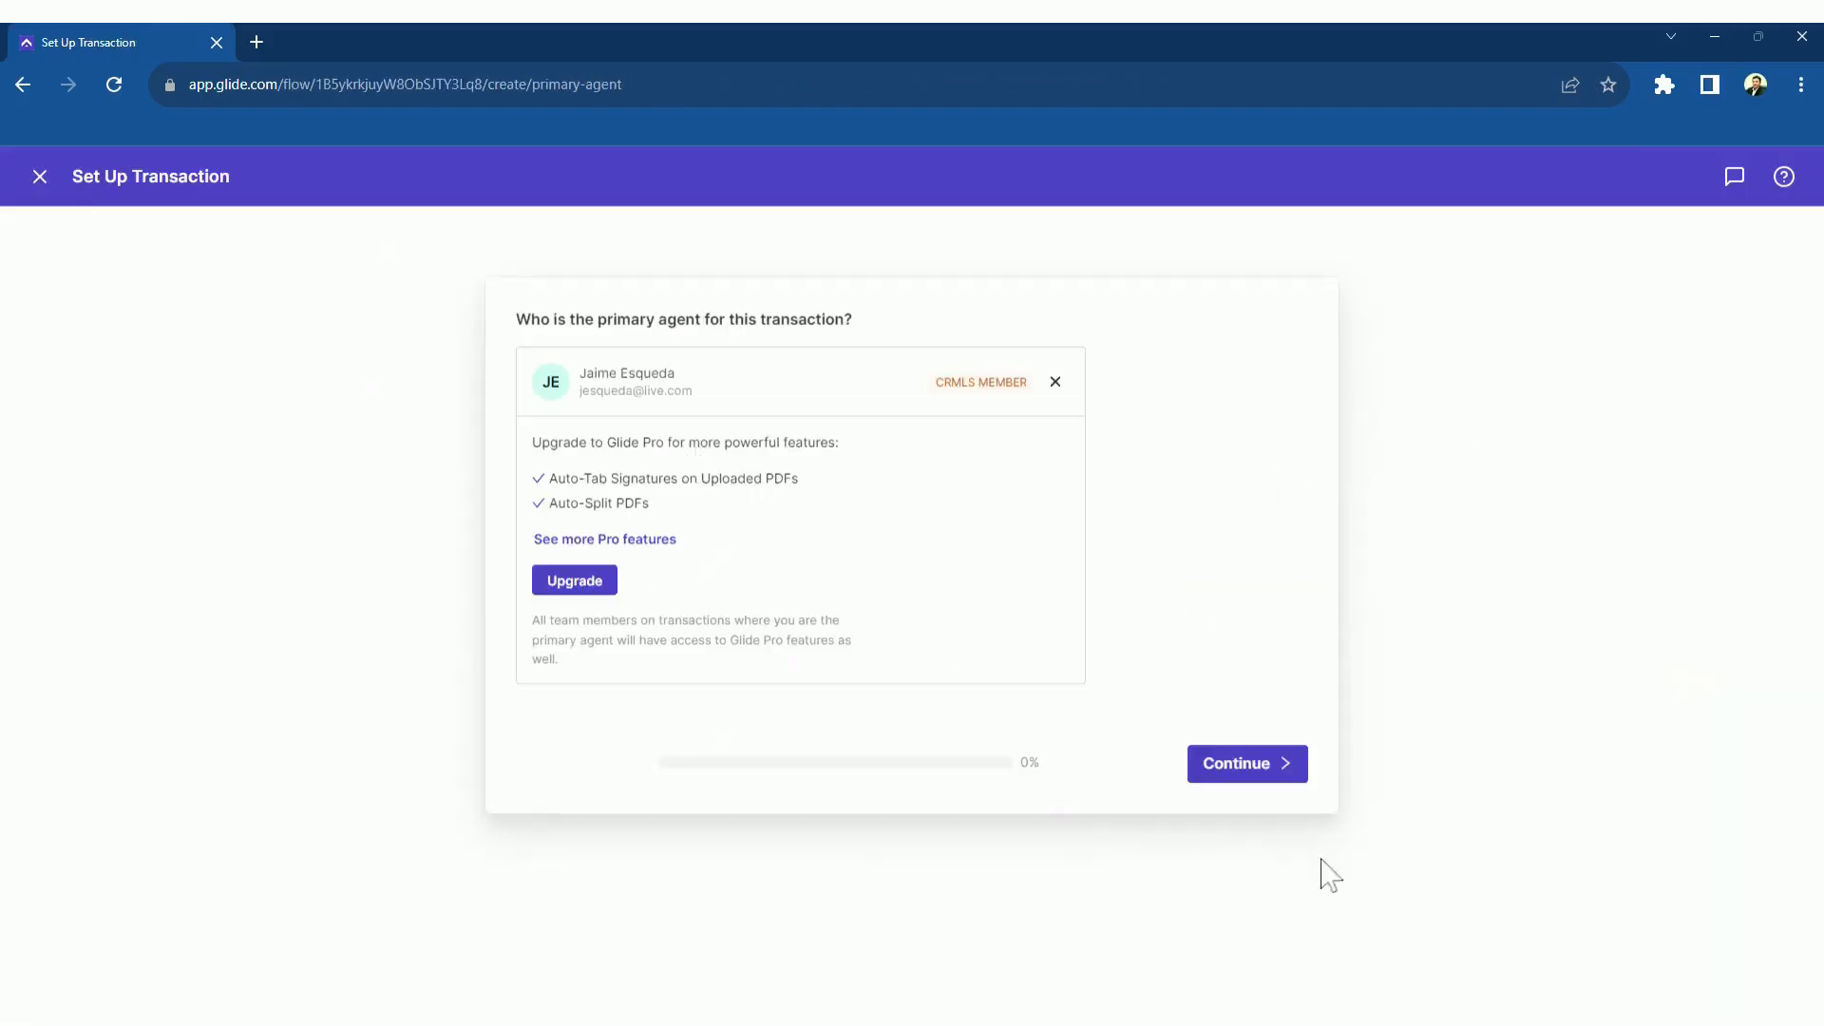
pyautogui.click(1272, 776)
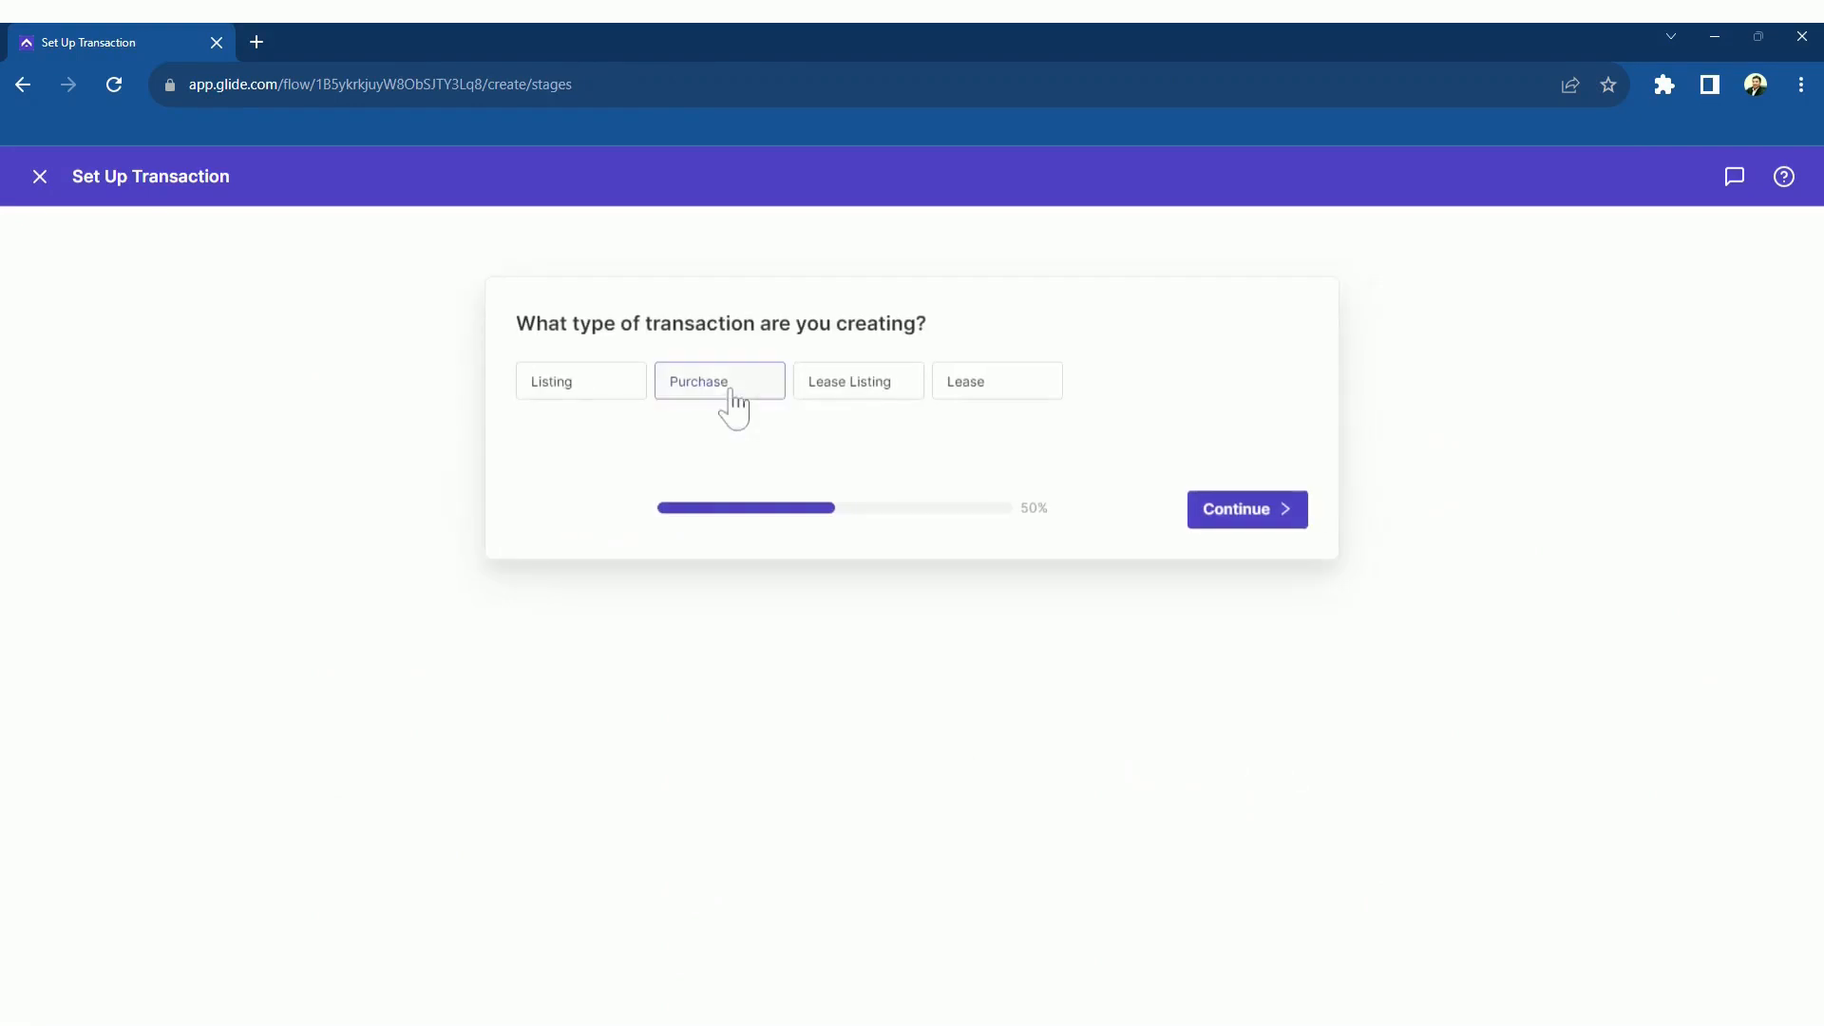
pyautogui.click(727, 389)
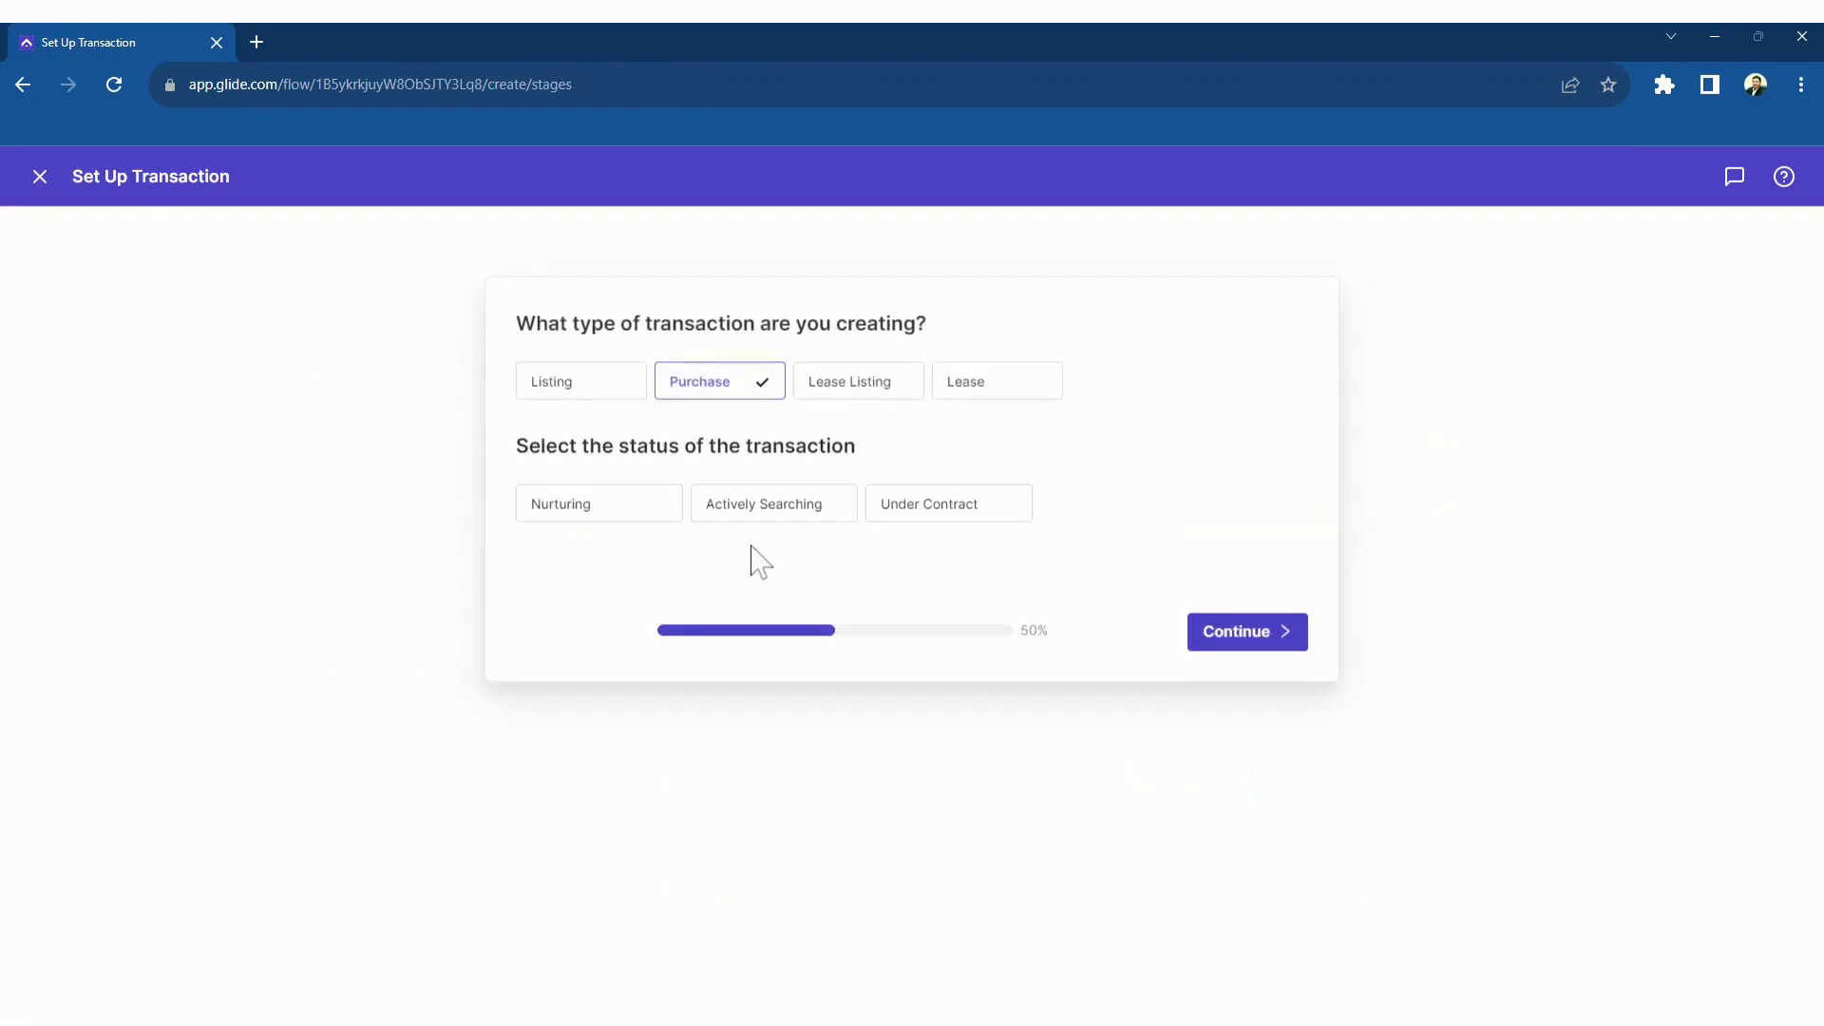
pyautogui.click(748, 513)
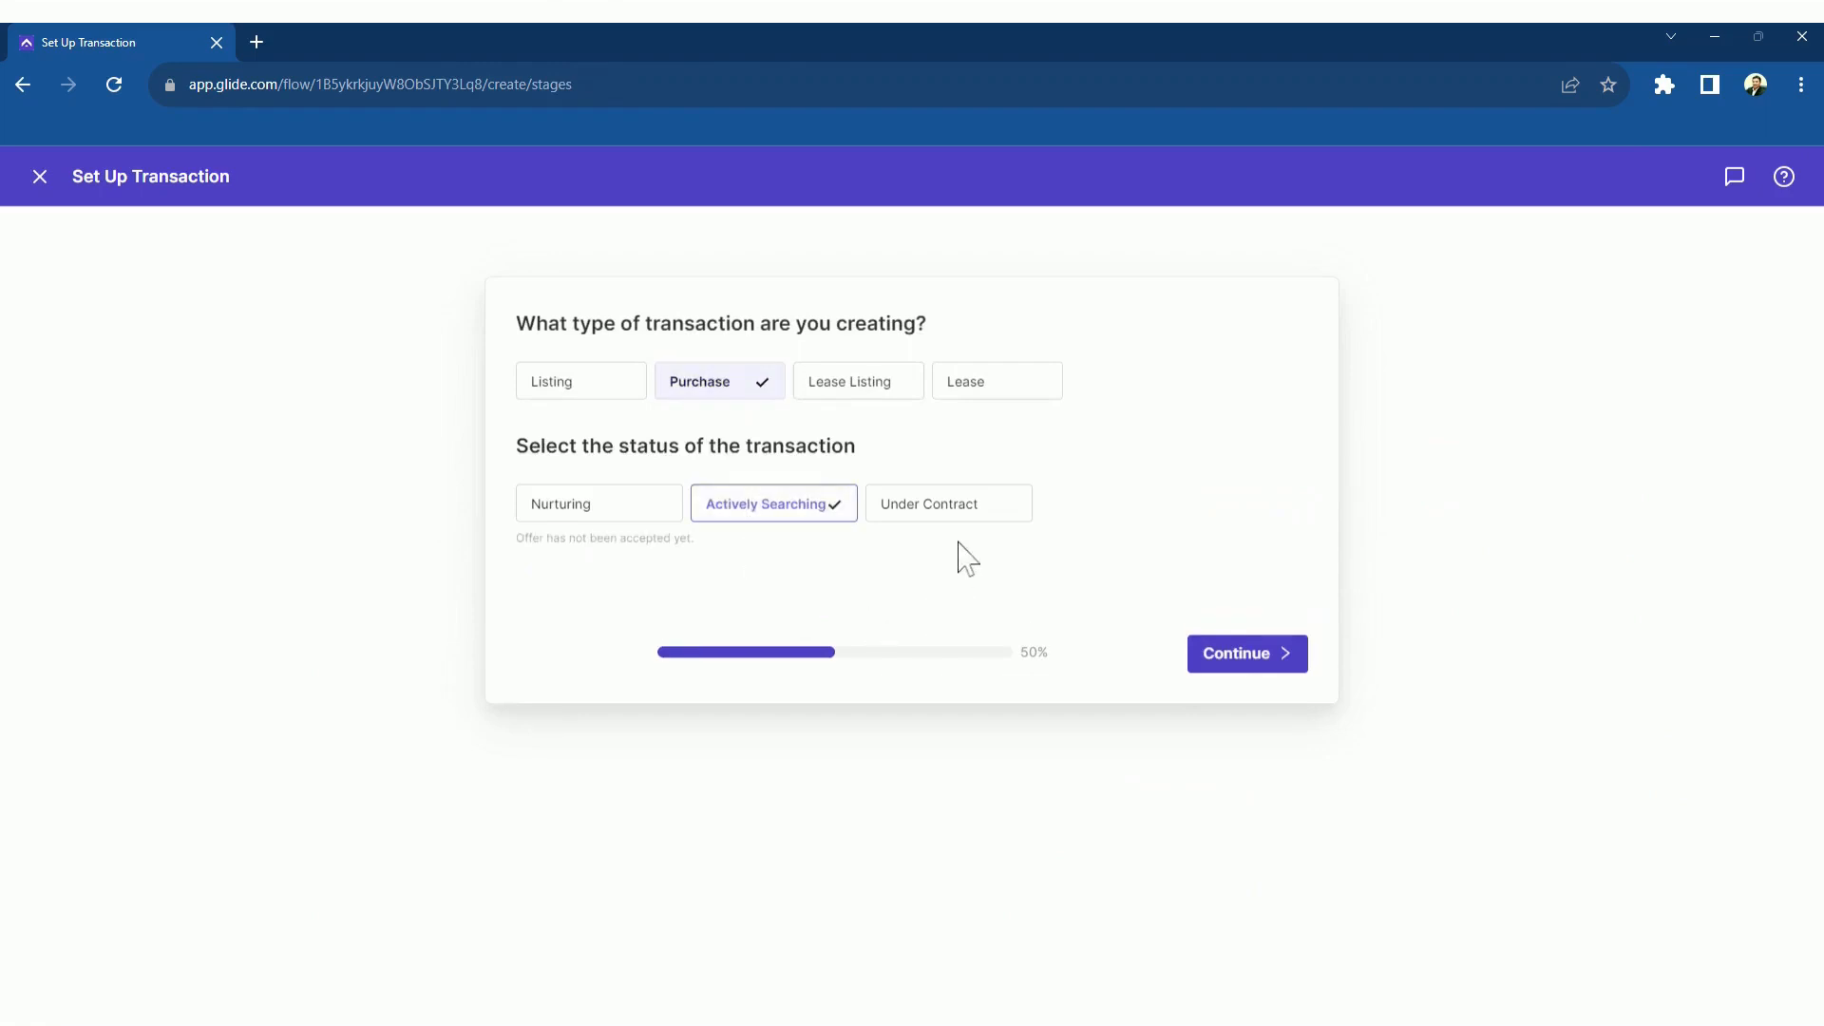
pyautogui.click(1264, 662)
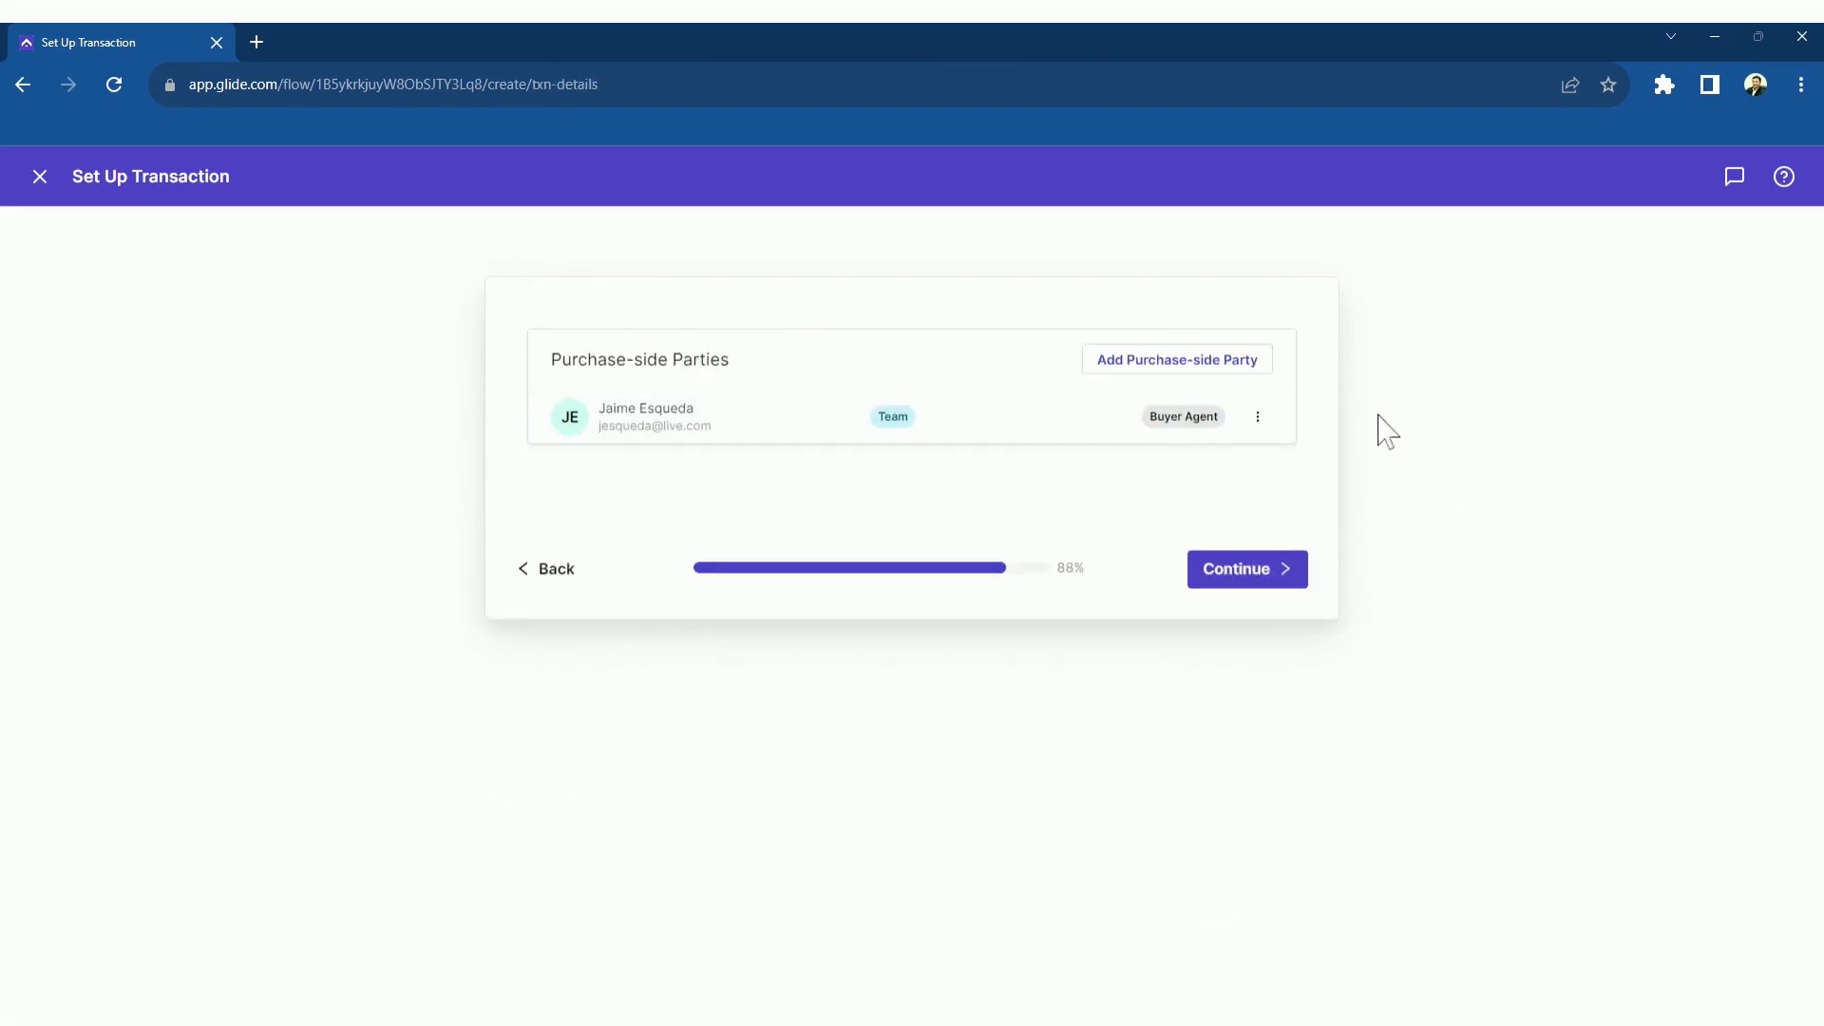
# Add the buyer contact as a purchase-side party with the Buyer role and finish creating the transaction
pyautogui.click(1231, 366)
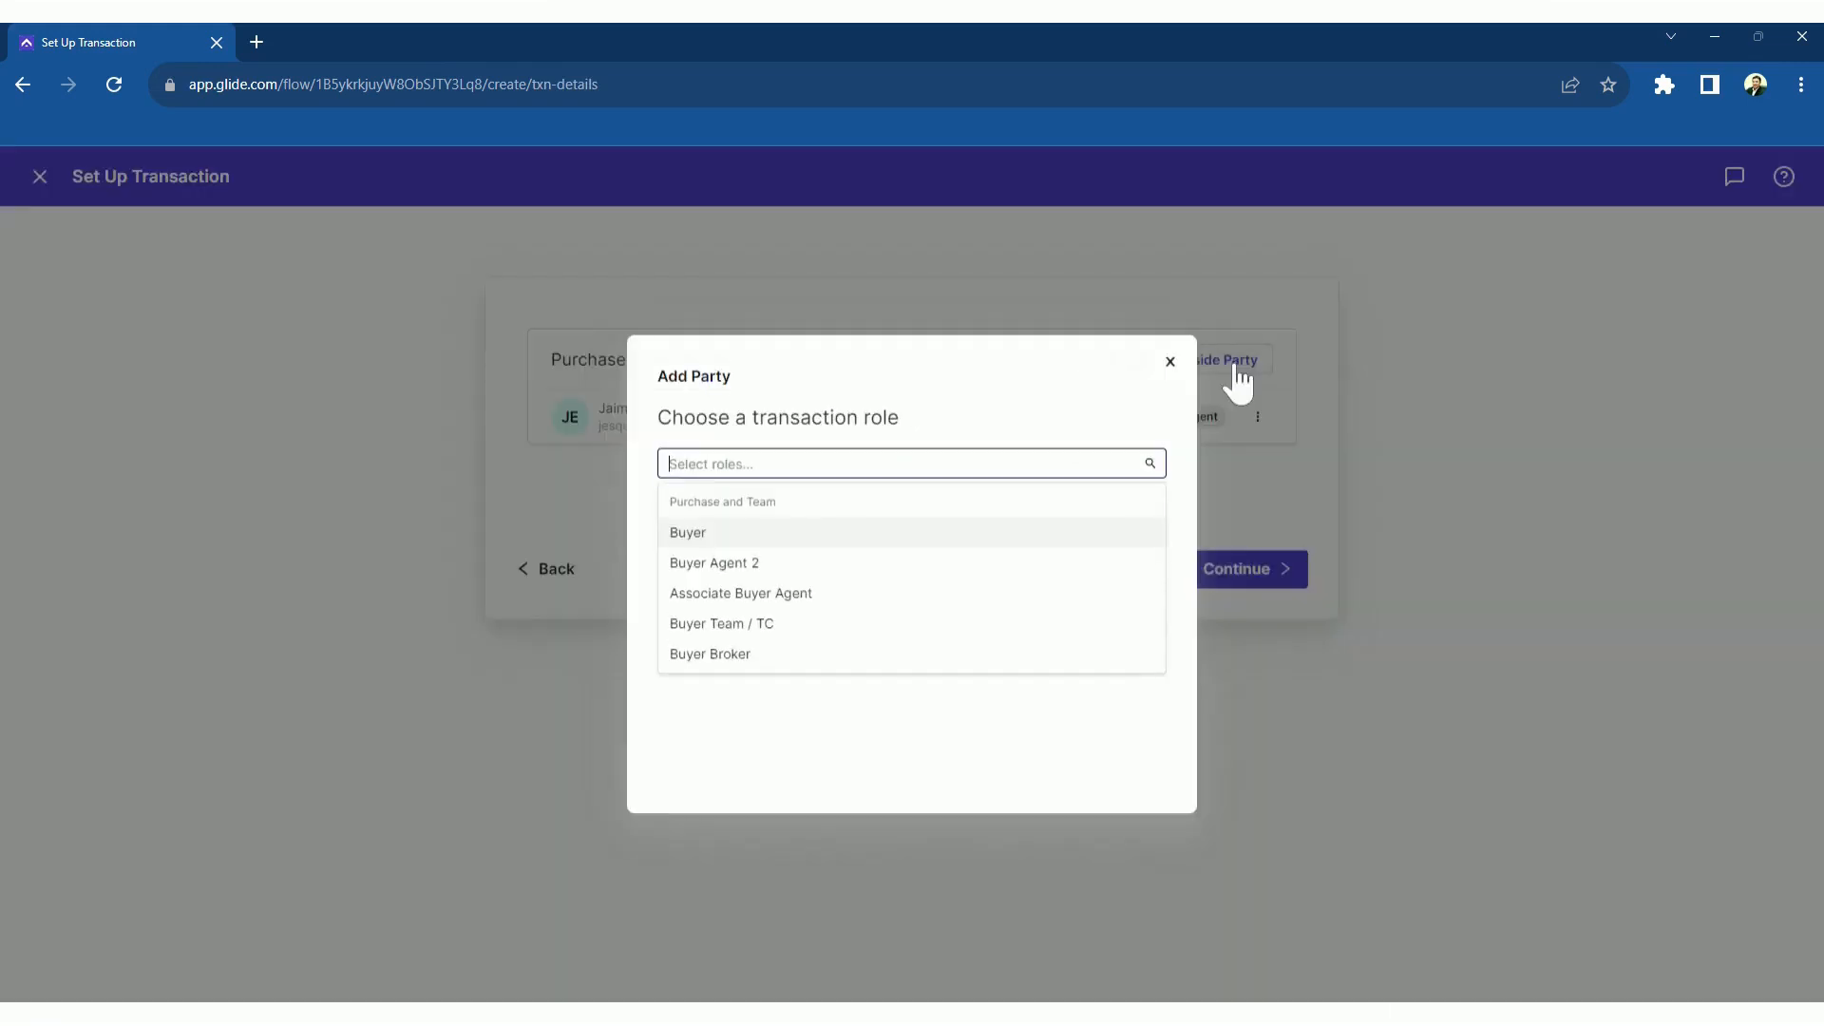
pyautogui.click(755, 541)
pyautogui.click(749, 613)
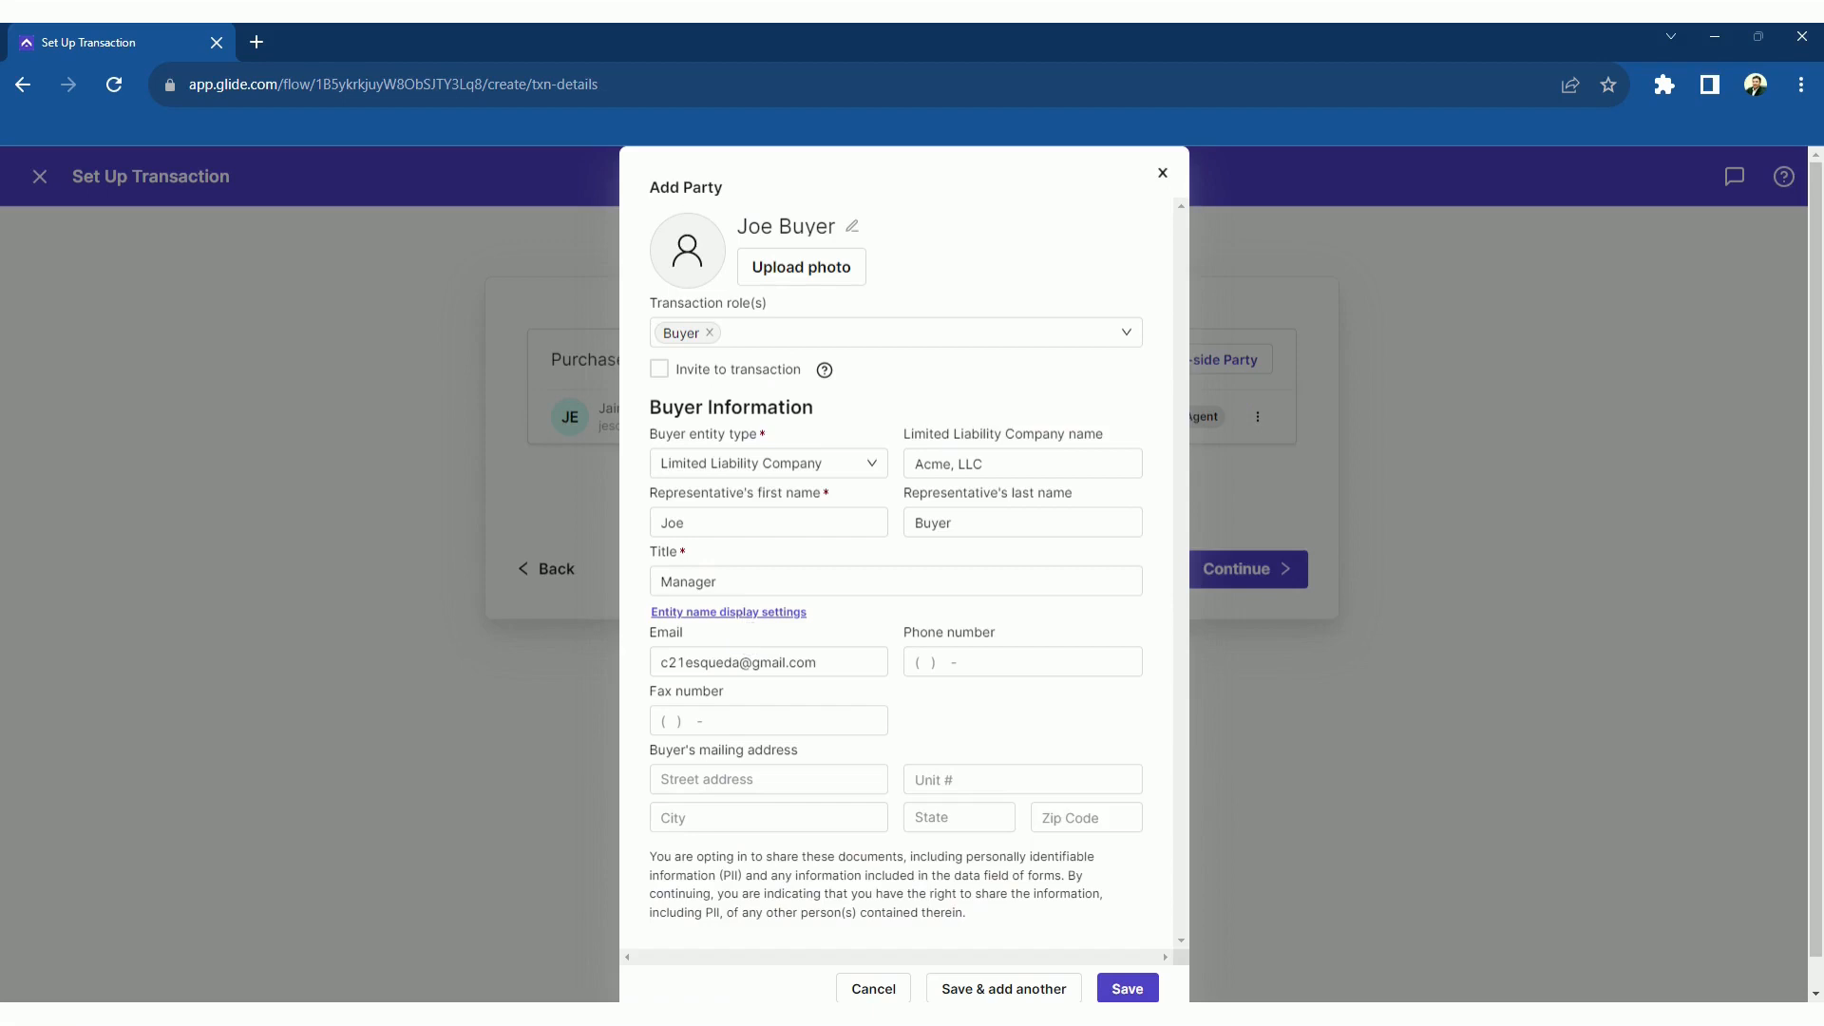
pyautogui.click(1132, 989)
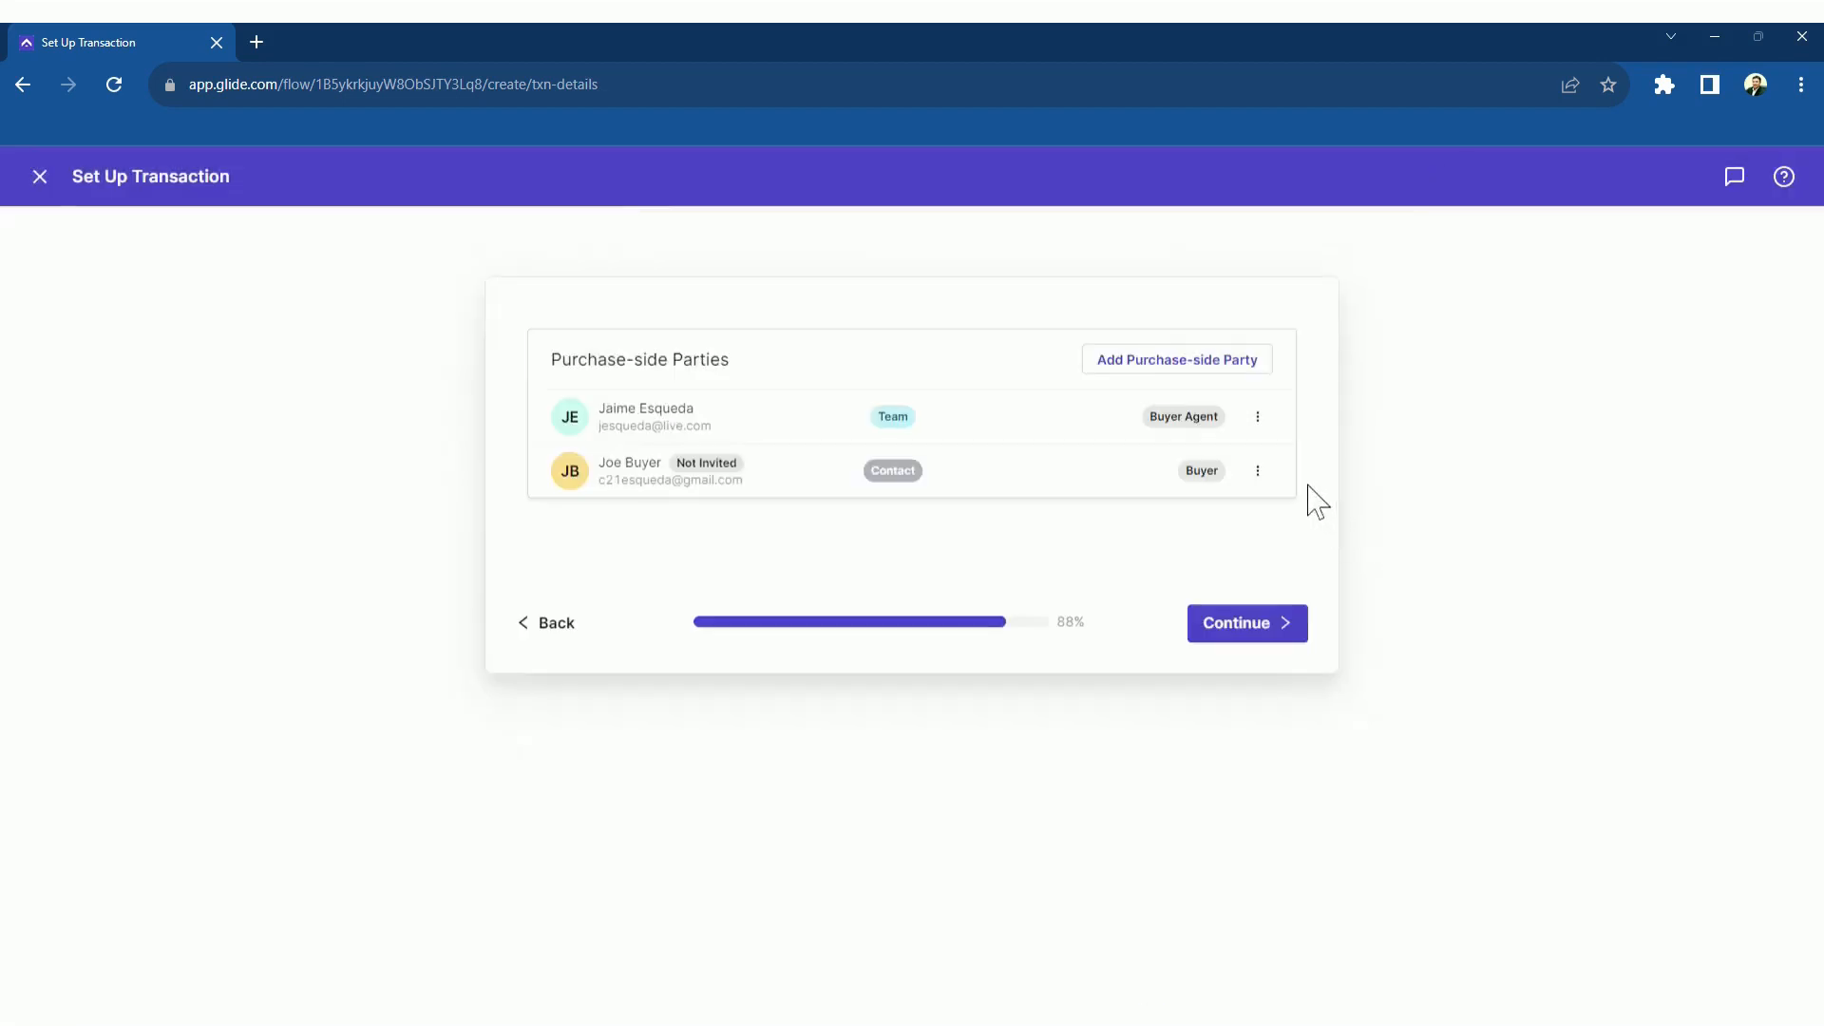
pyautogui.click(1259, 631)
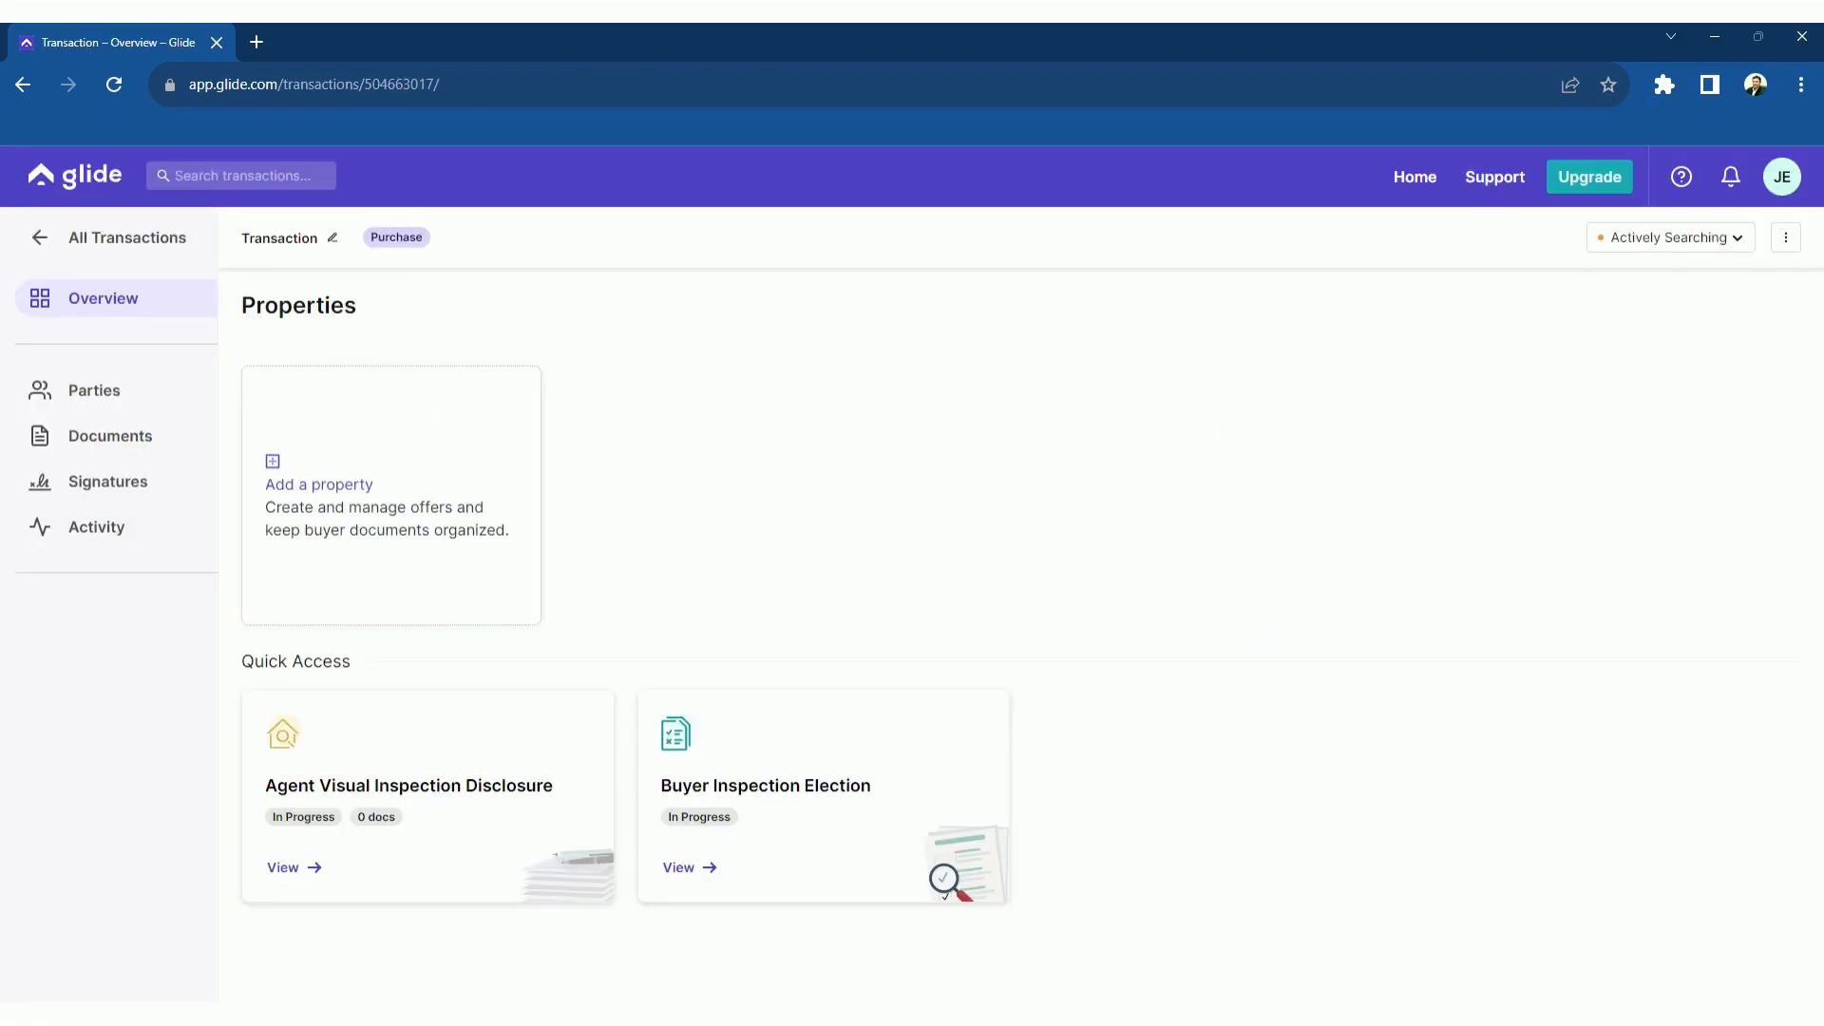
# Upload the proof of funds file into the transaction's Documents
pyautogui.click(112, 439)
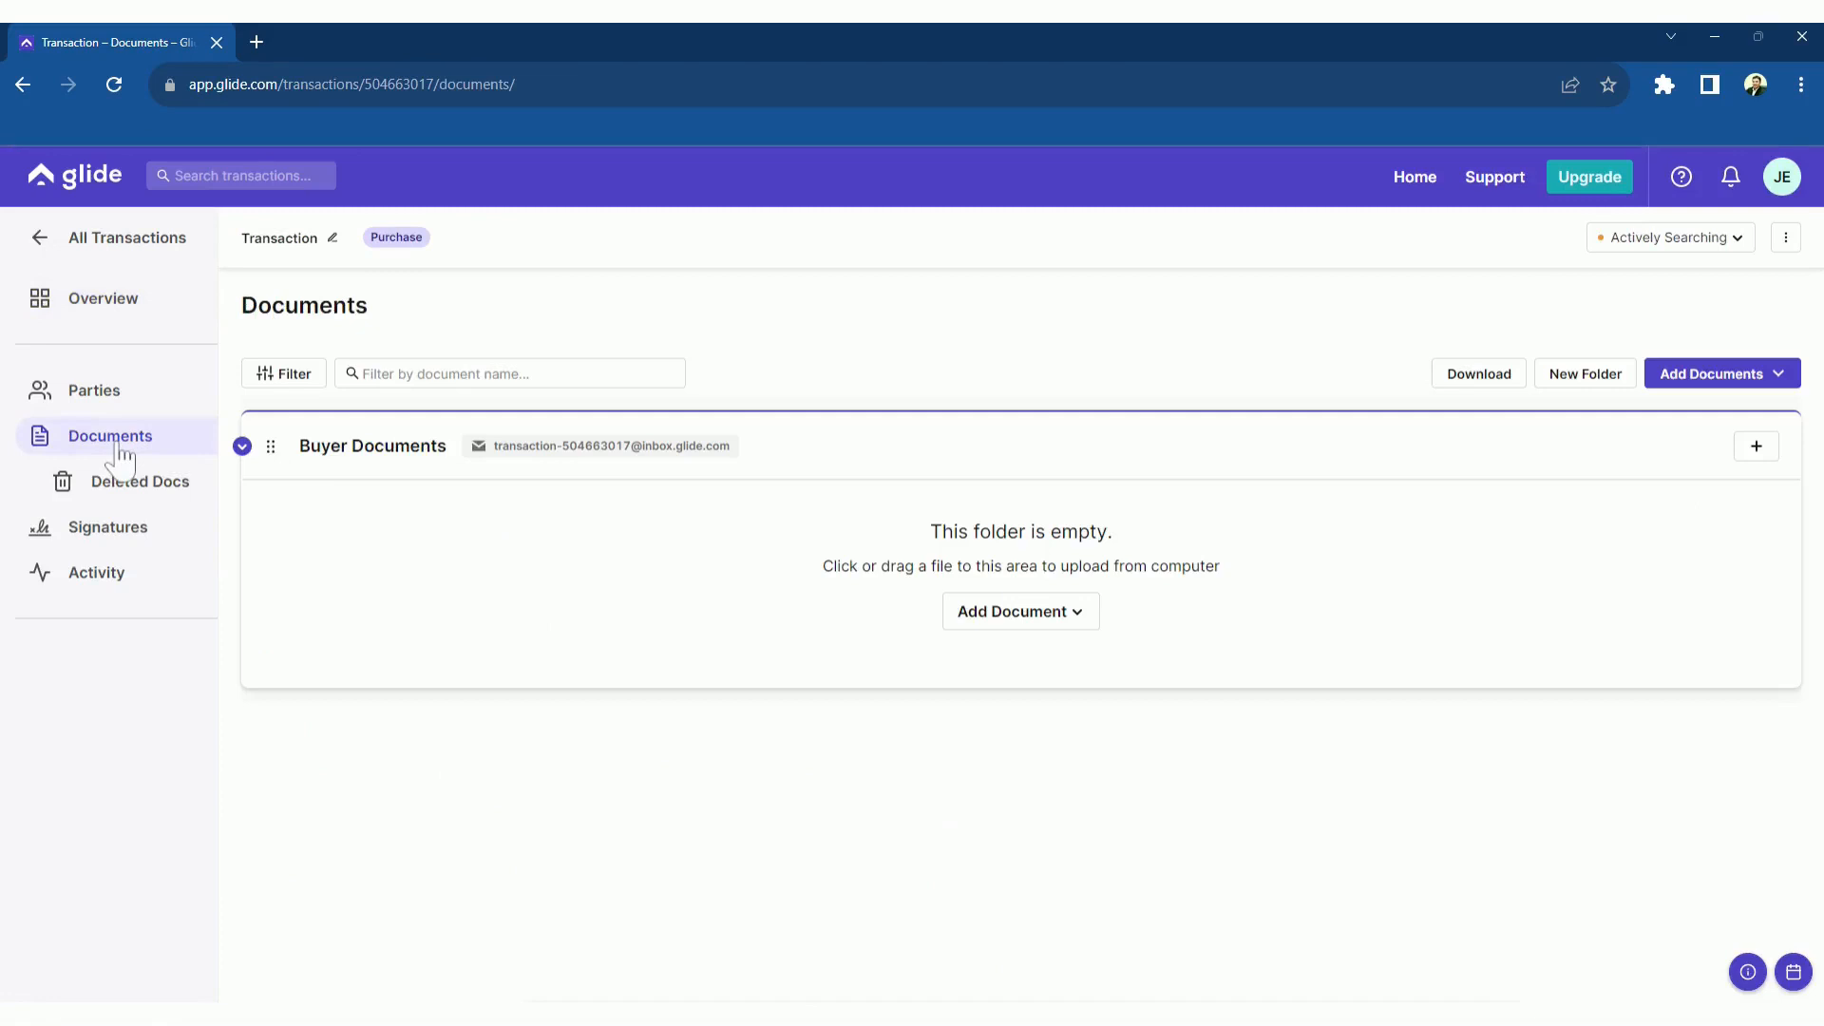
pyautogui.moveTo(912, 608); pyautogui.dragTo(912, 560)
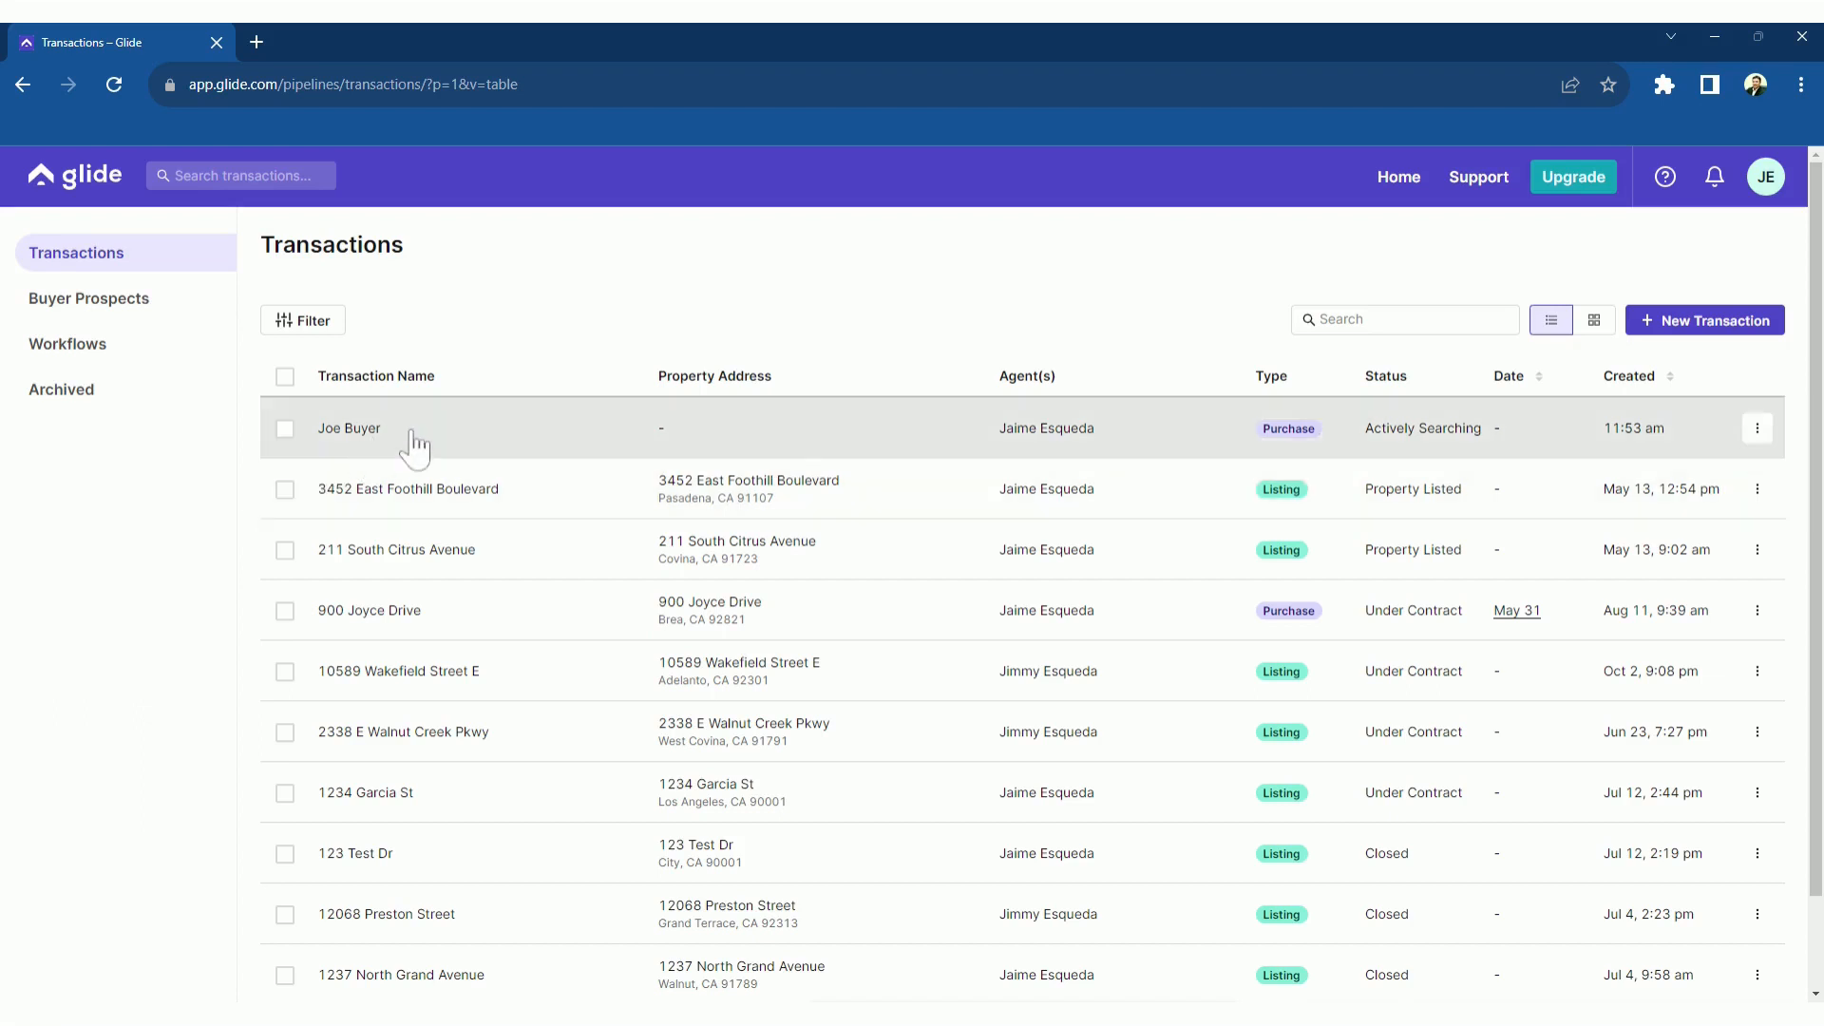
pyautogui.click(415, 446)
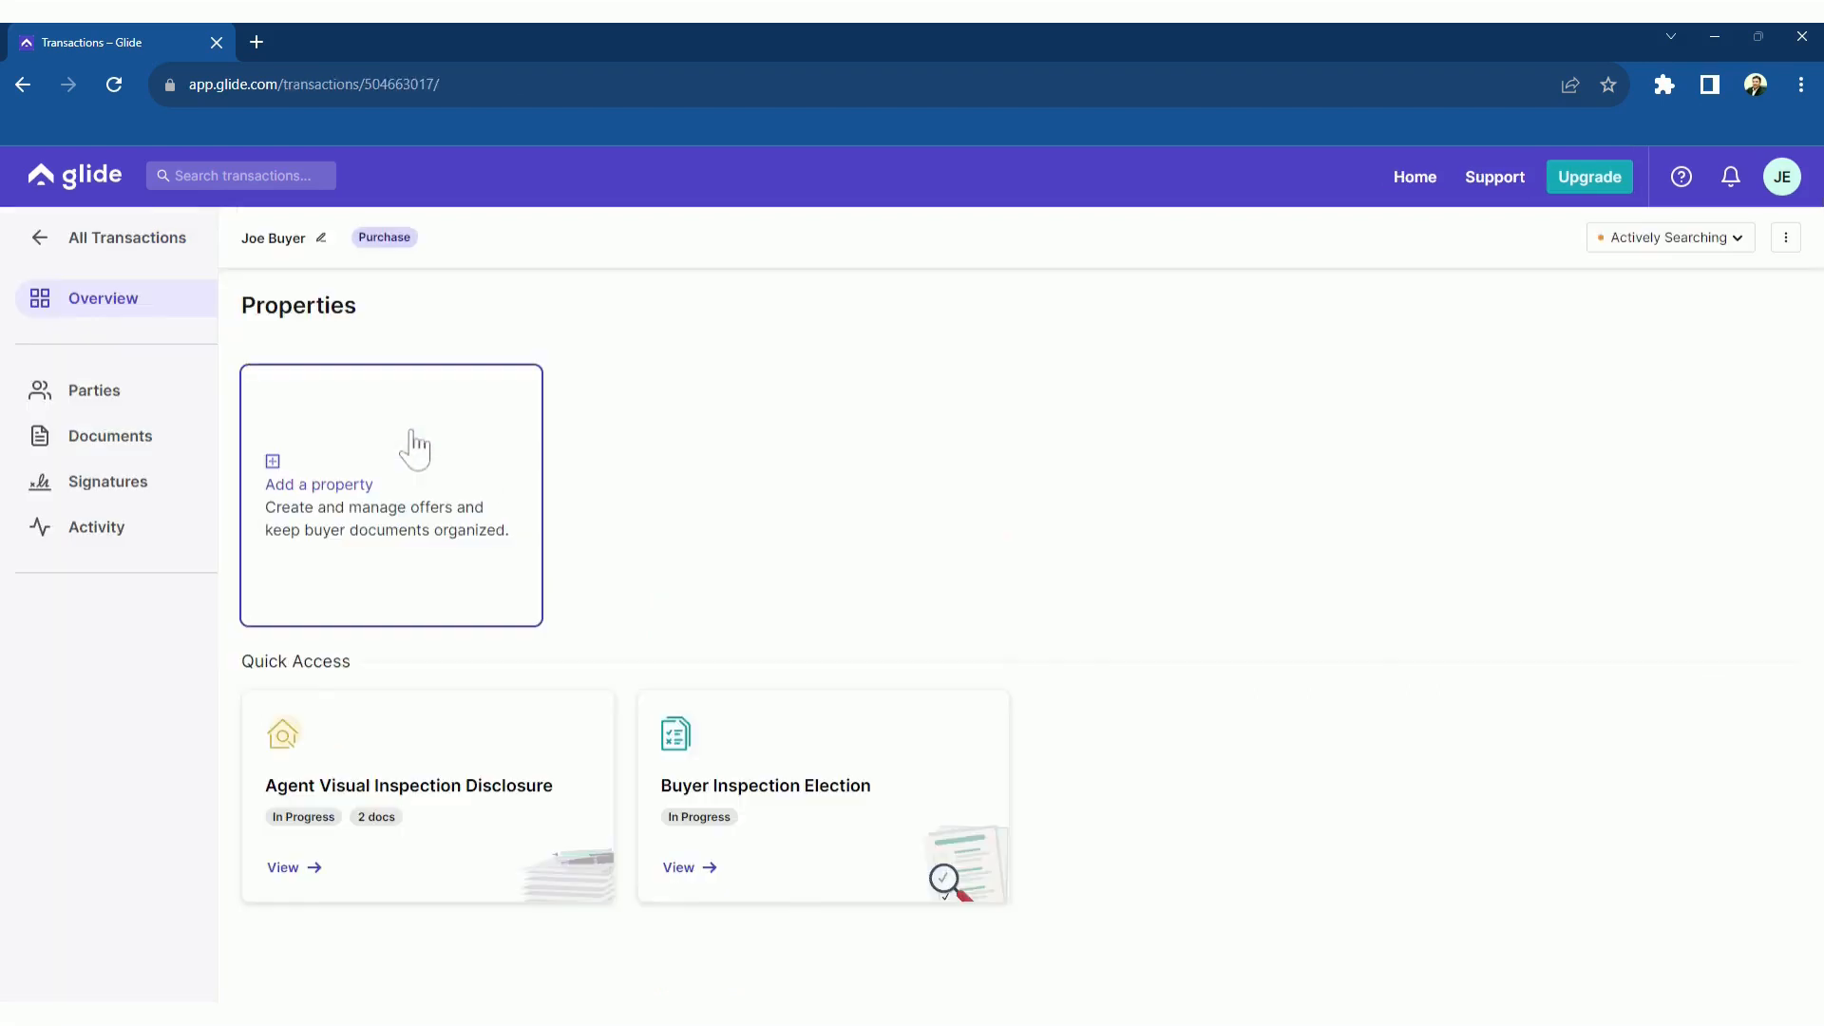
pyautogui.click(475, 510)
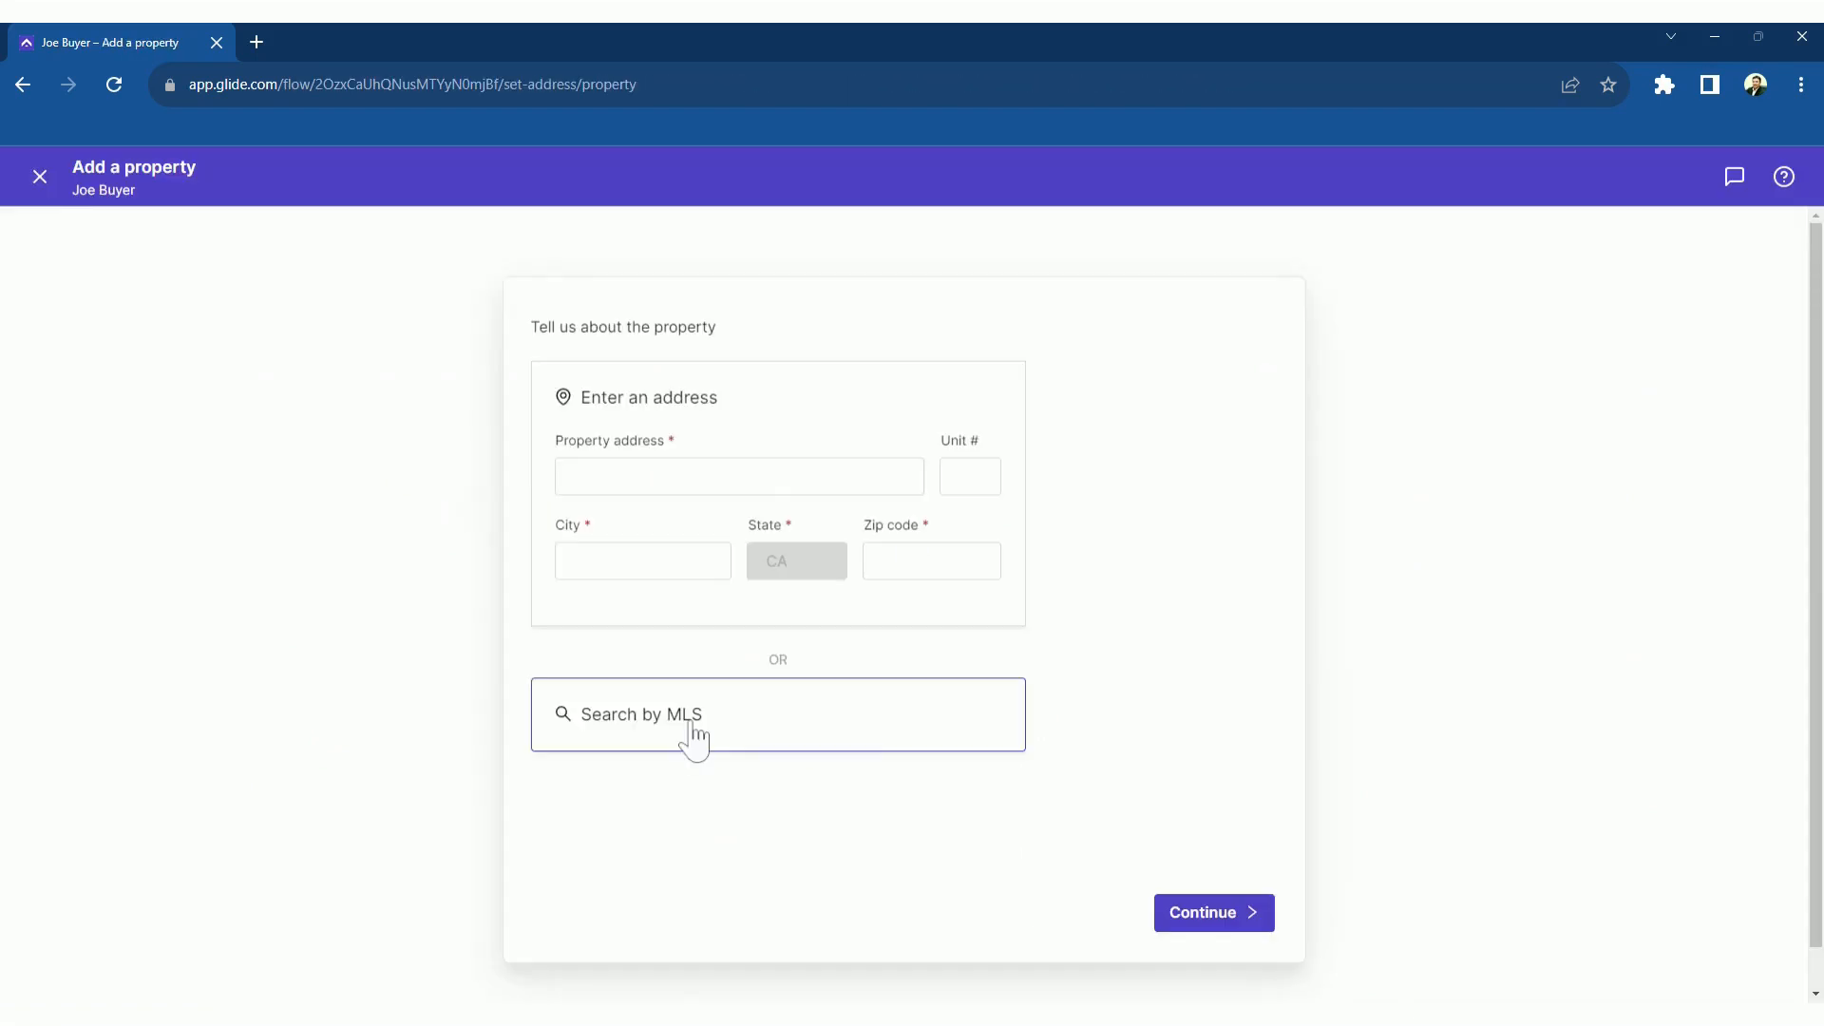
pyautogui.click(694, 736)
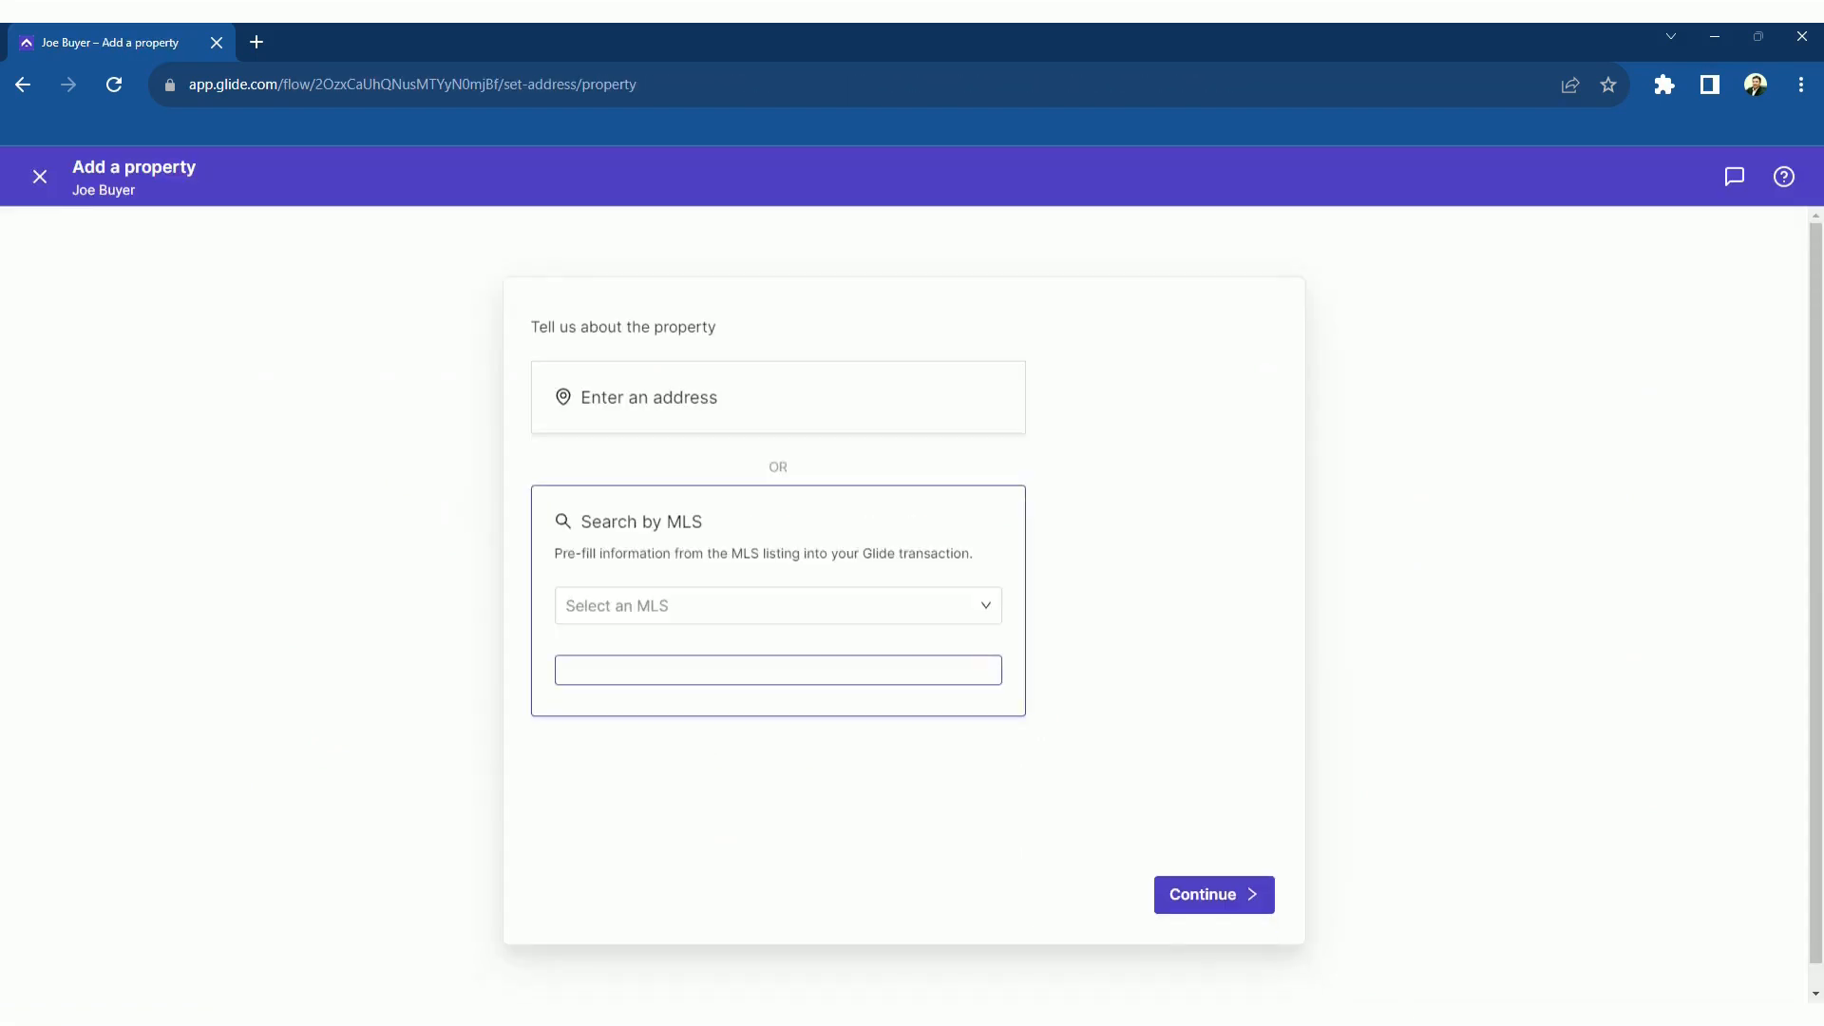
pyautogui.write('CV22210018')
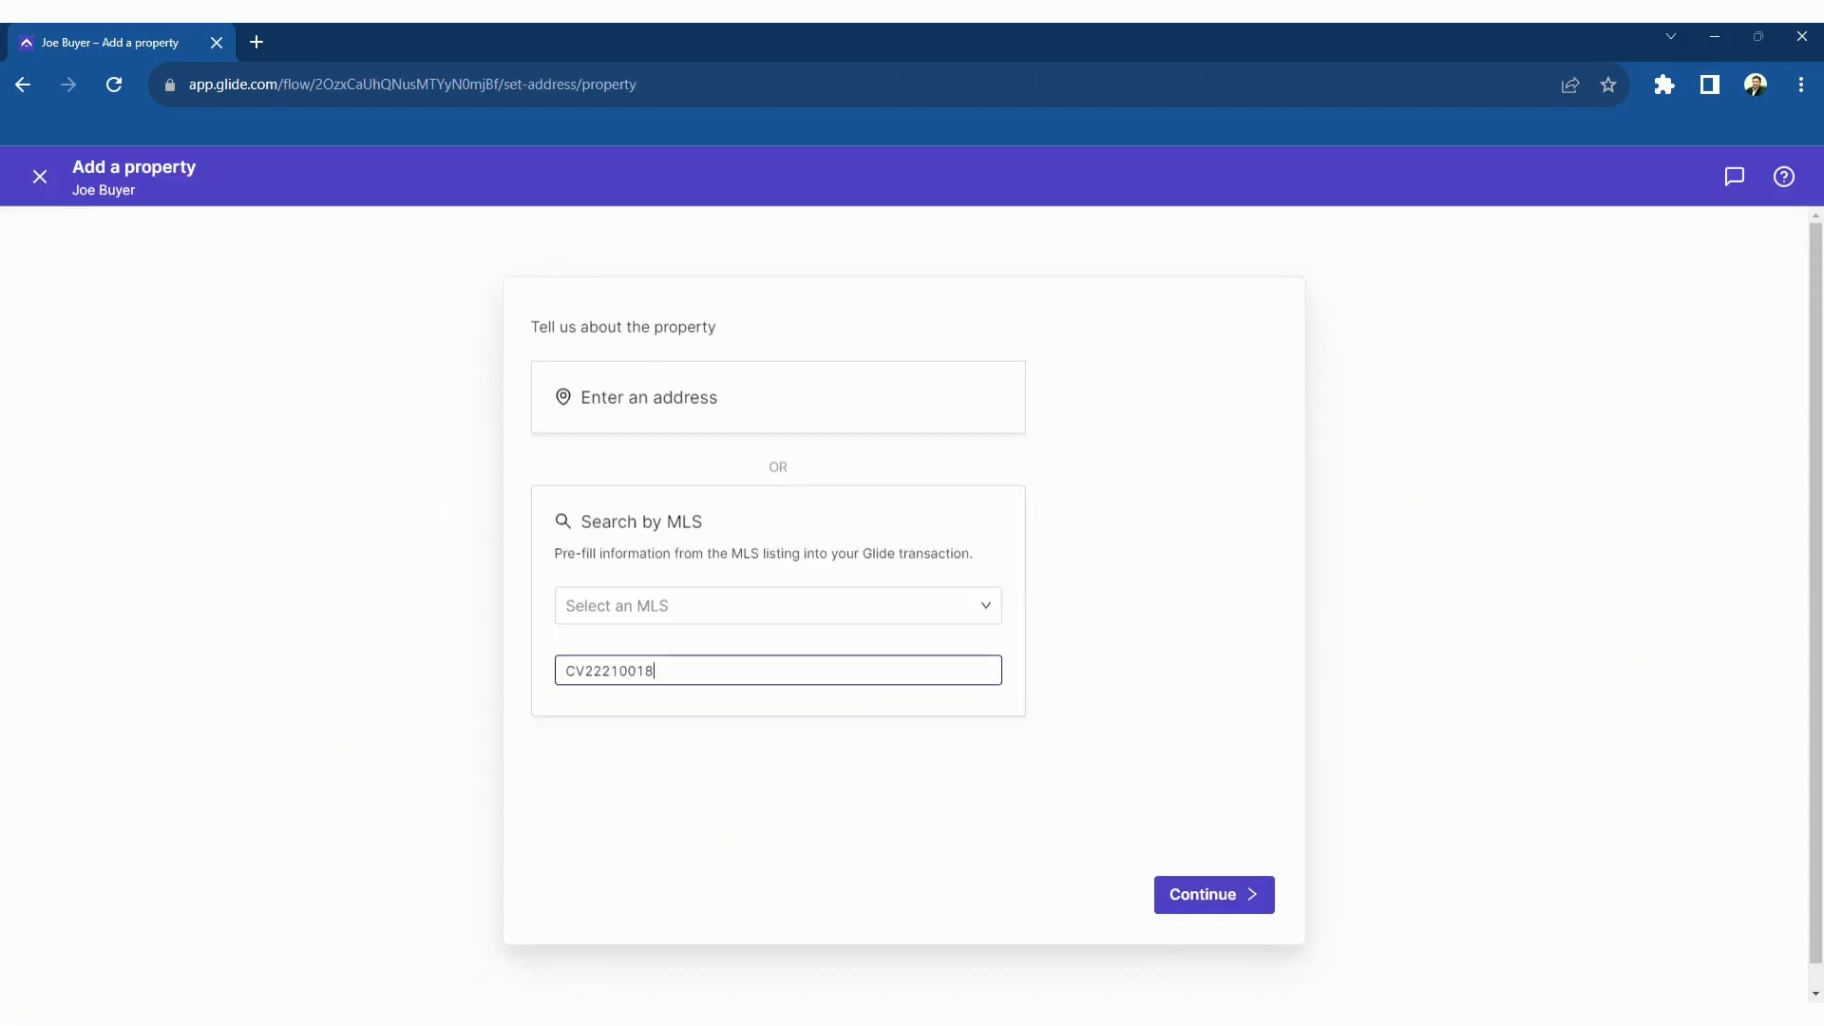
pyautogui.click(737, 599)
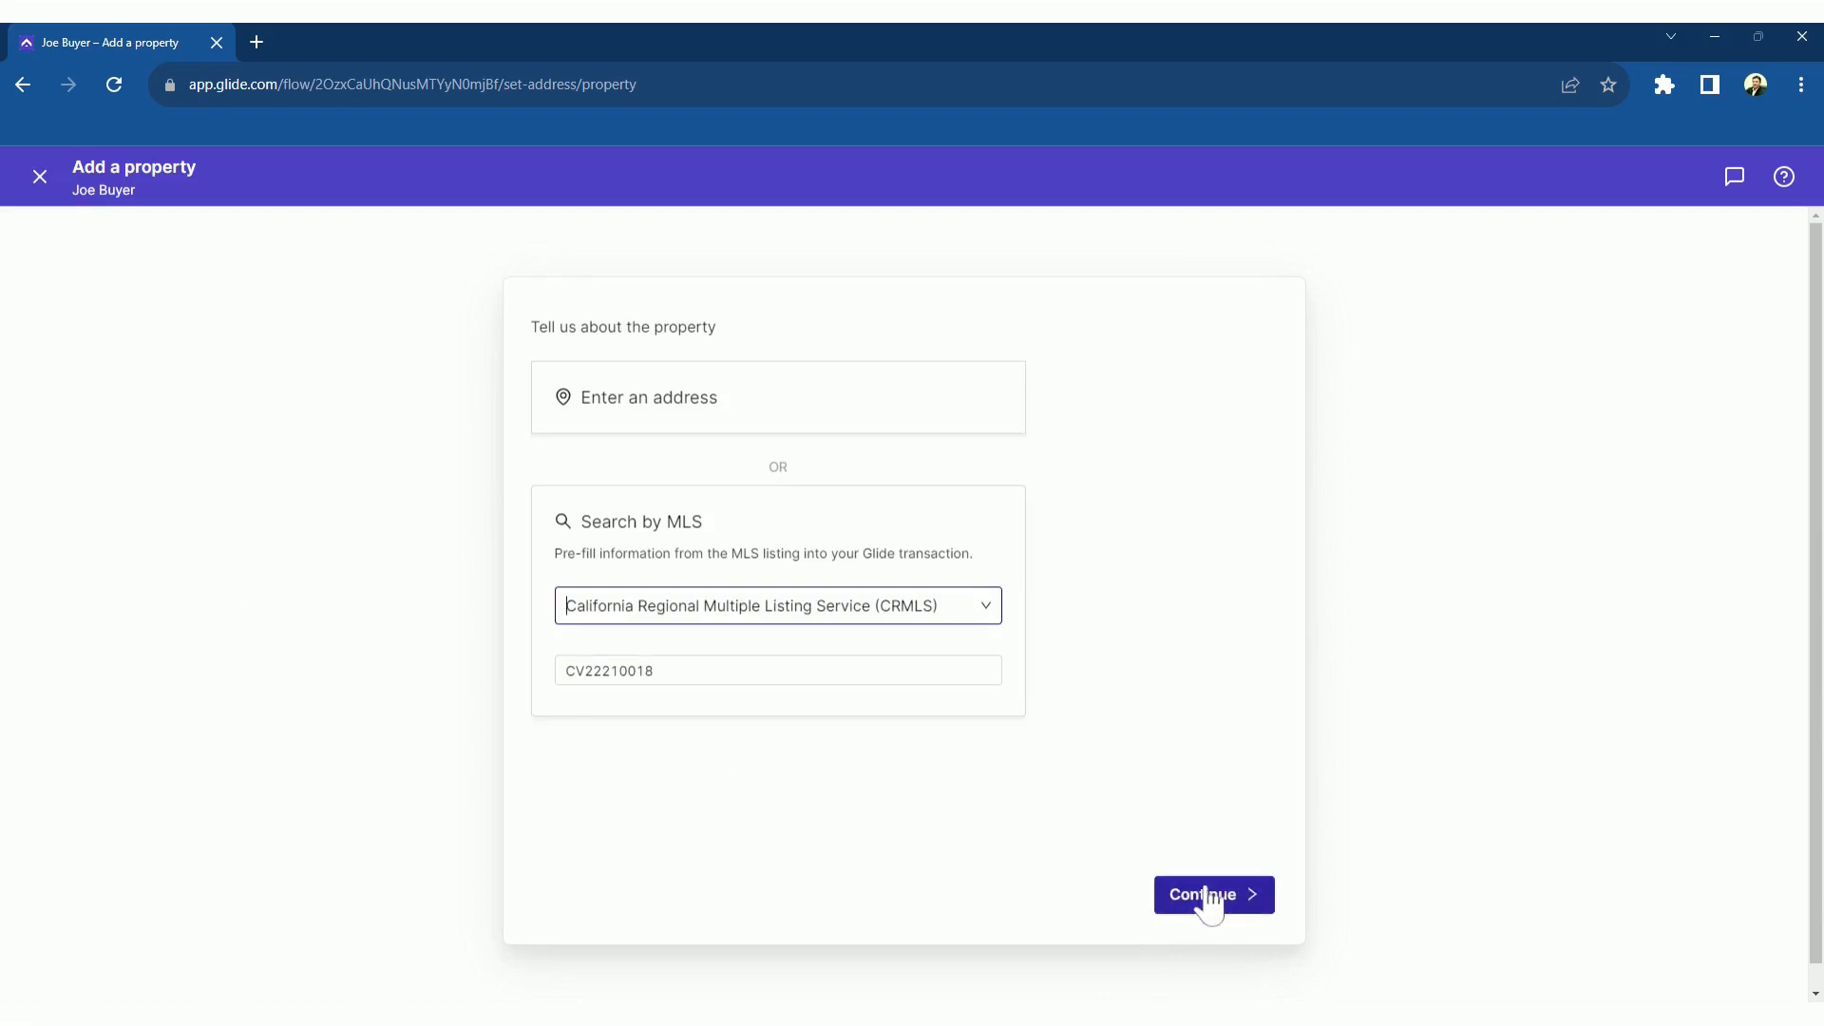
pyautogui.click(1206, 892)
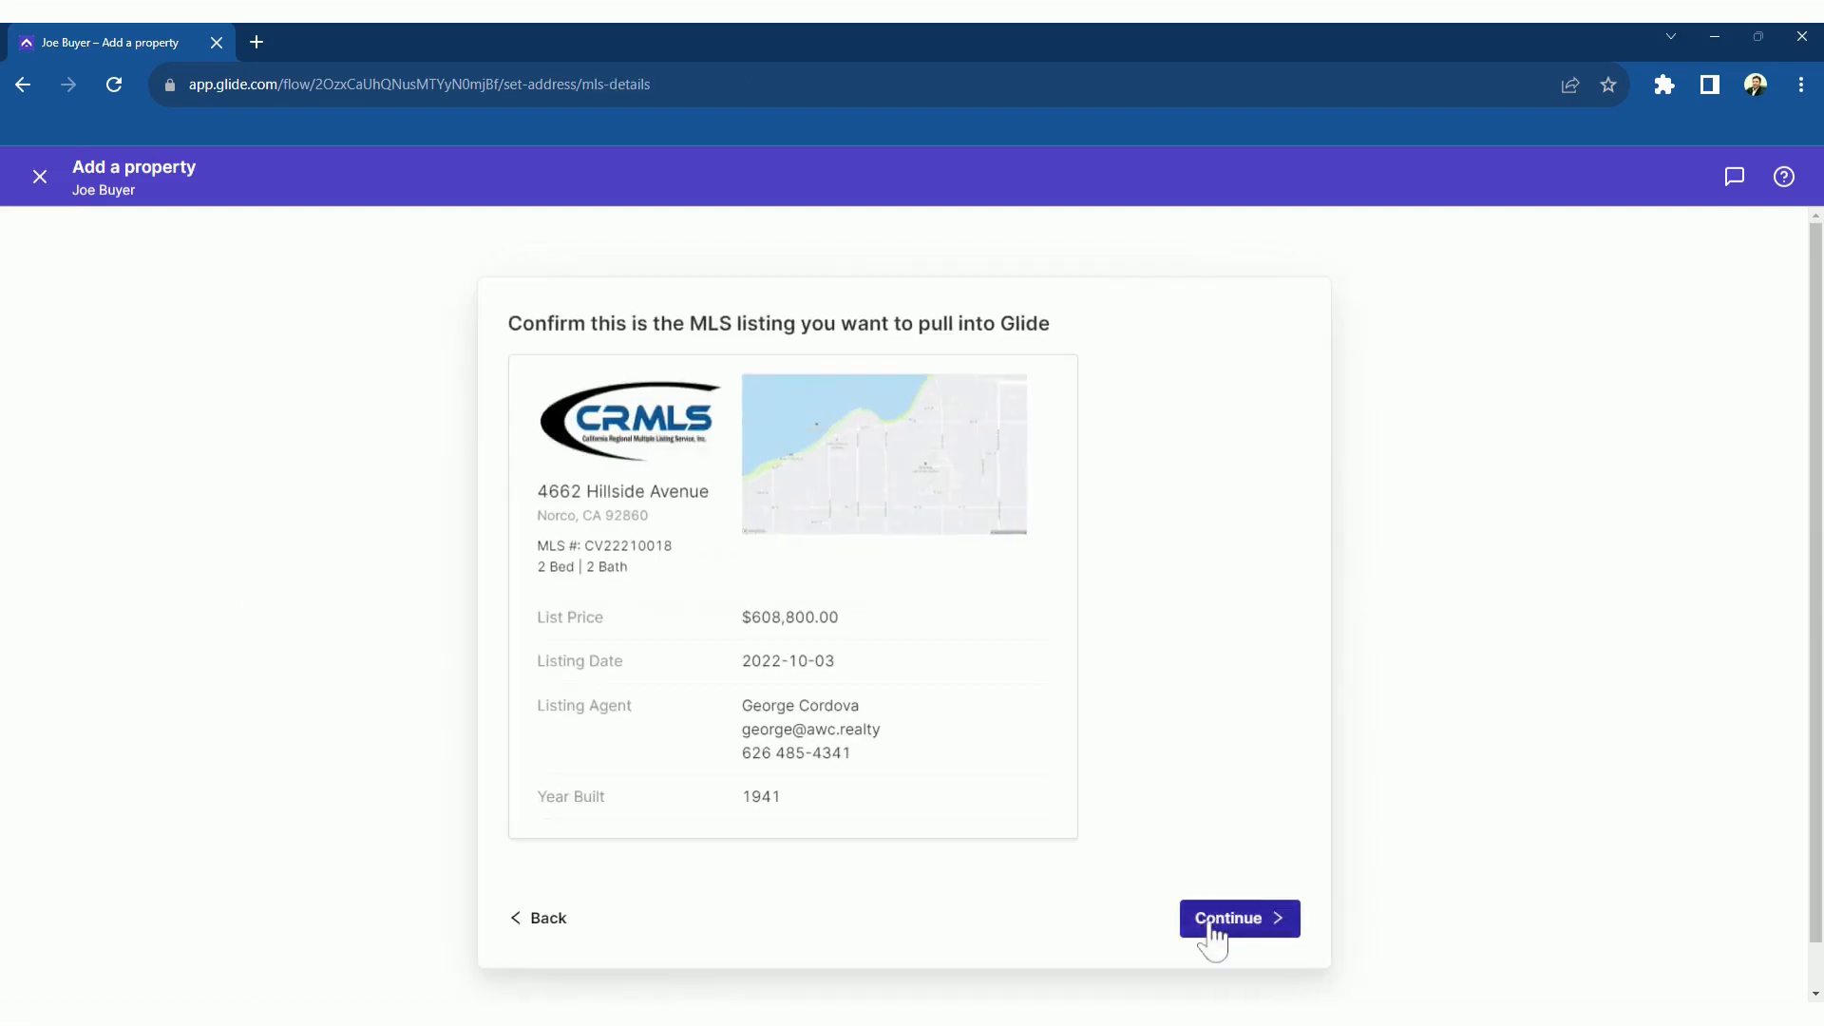
pyautogui.click(1212, 922)
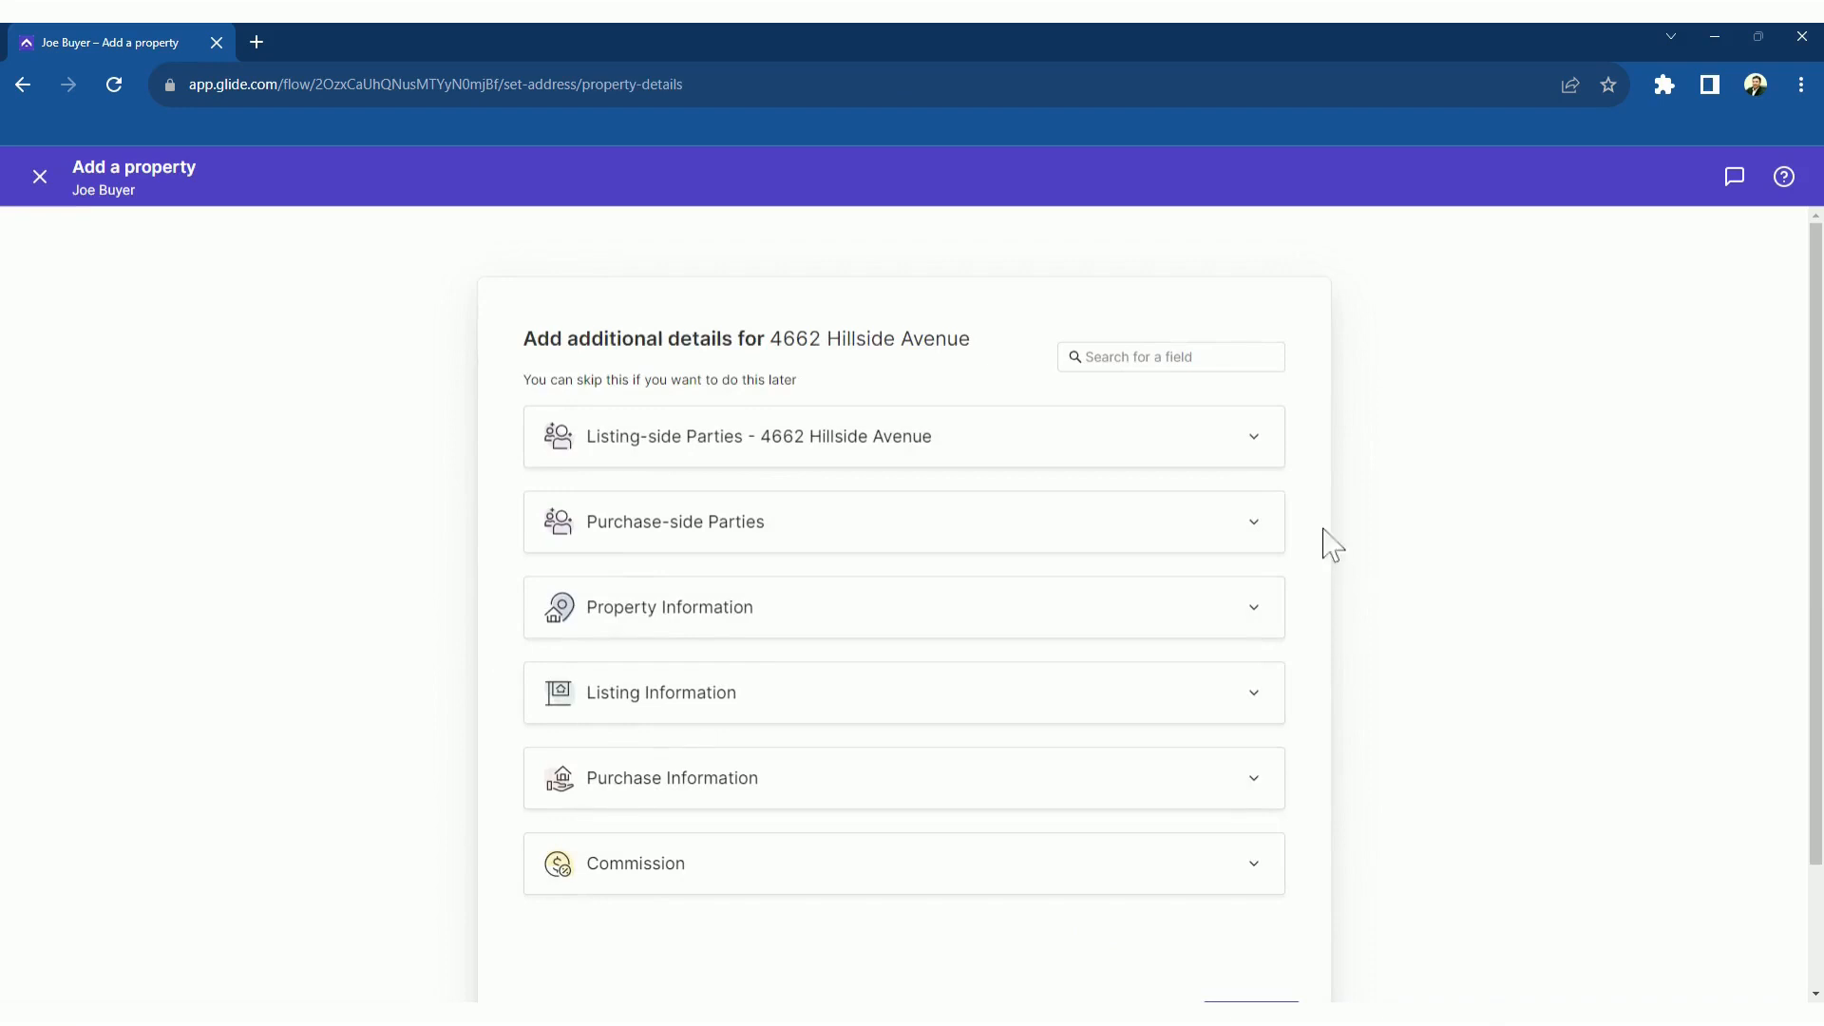
pyautogui.click(1254, 439)
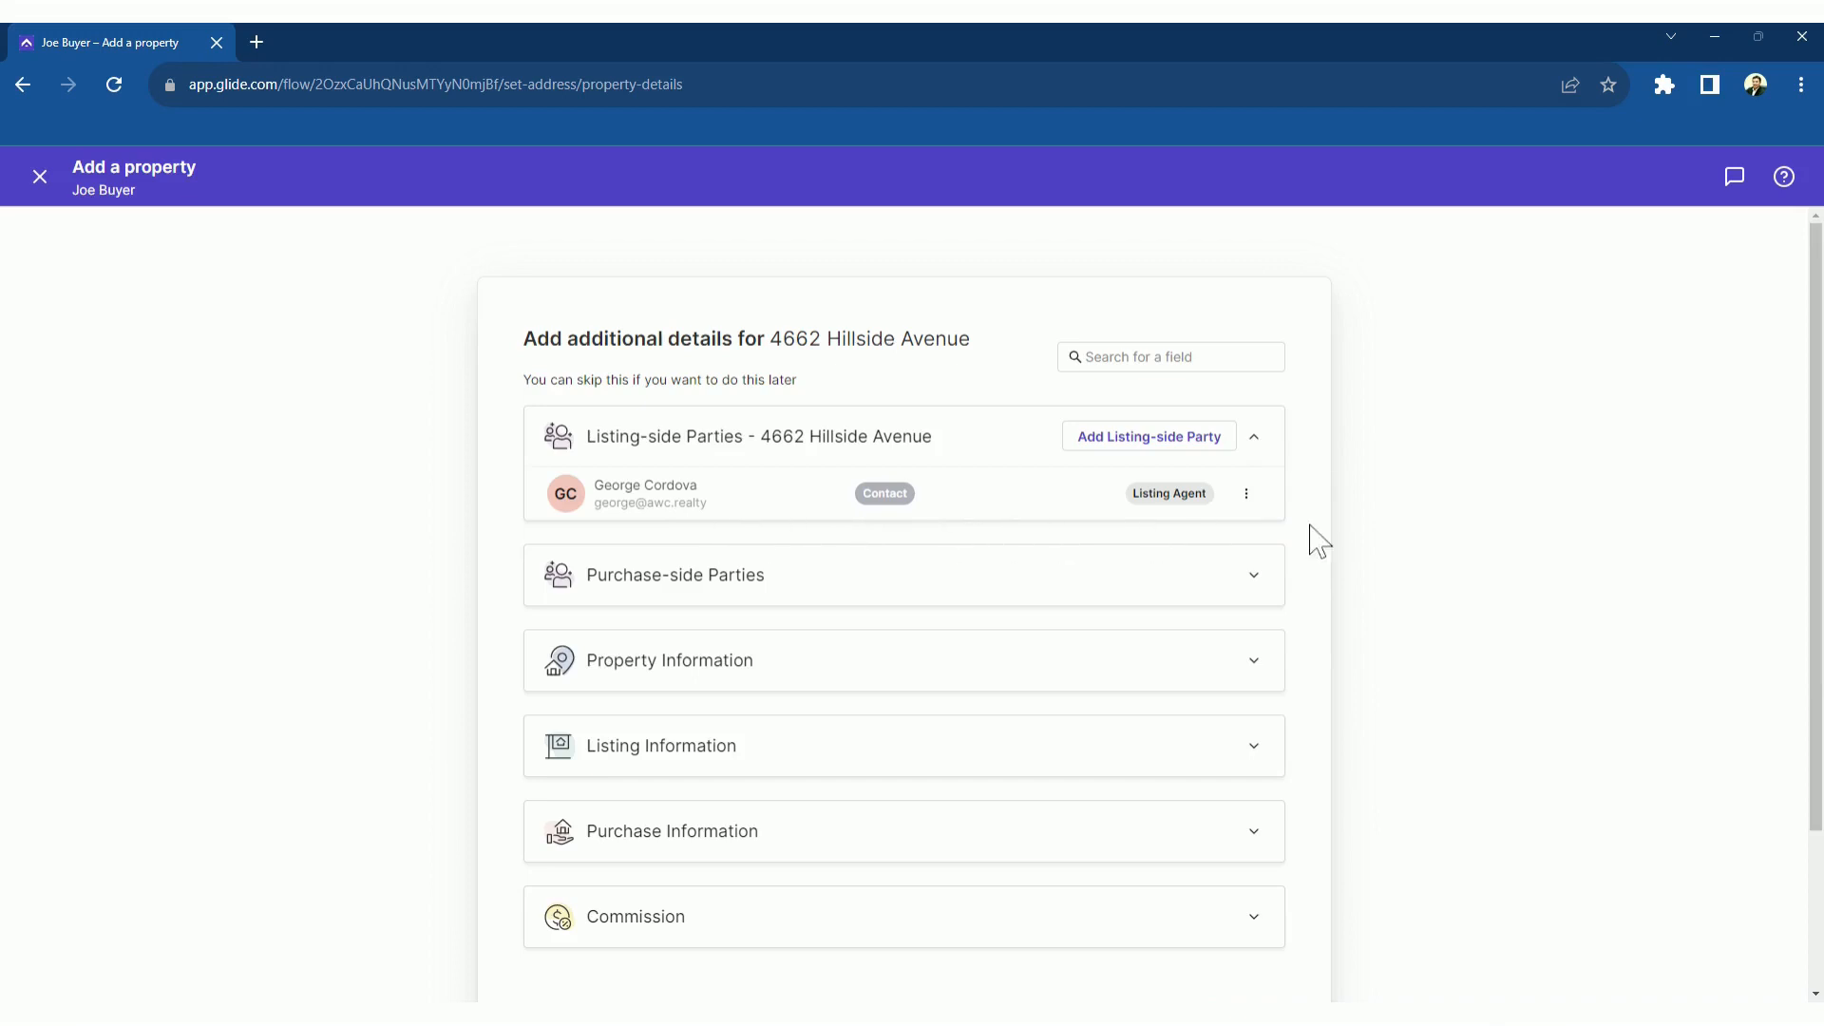
pyautogui.scroll(-2, 1325, 608)
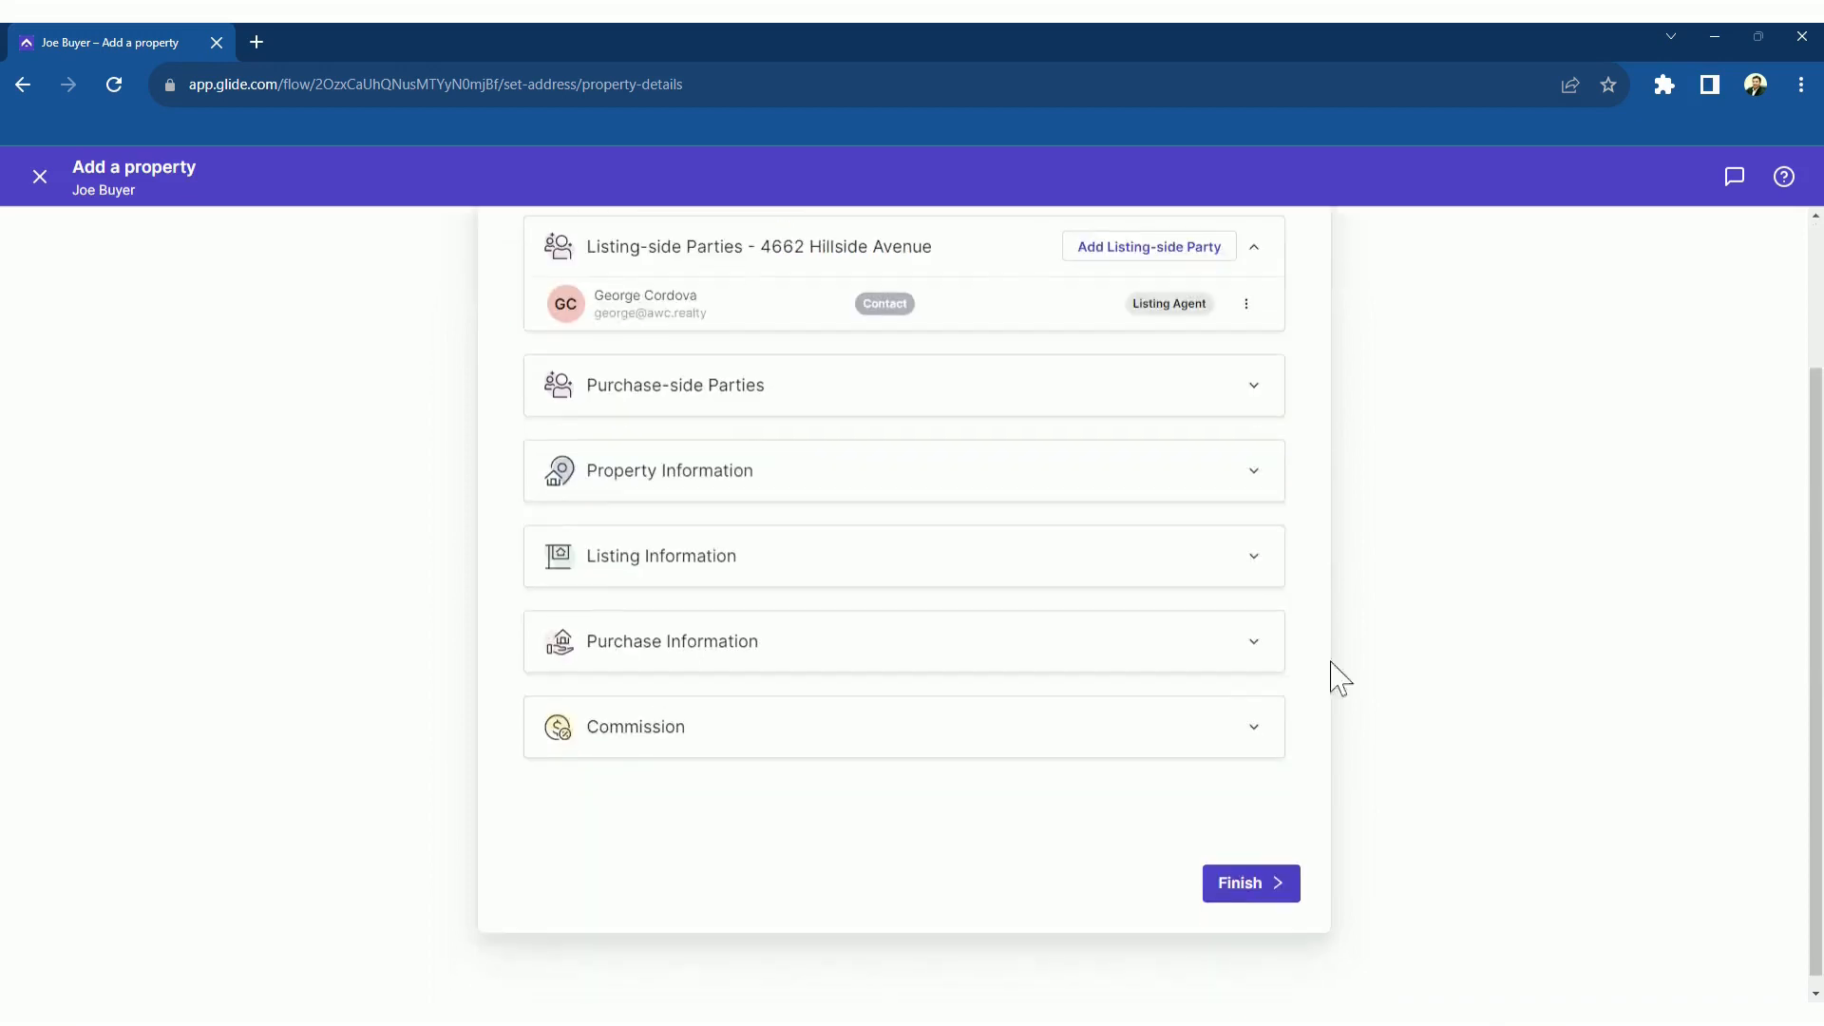
pyautogui.click(1247, 888)
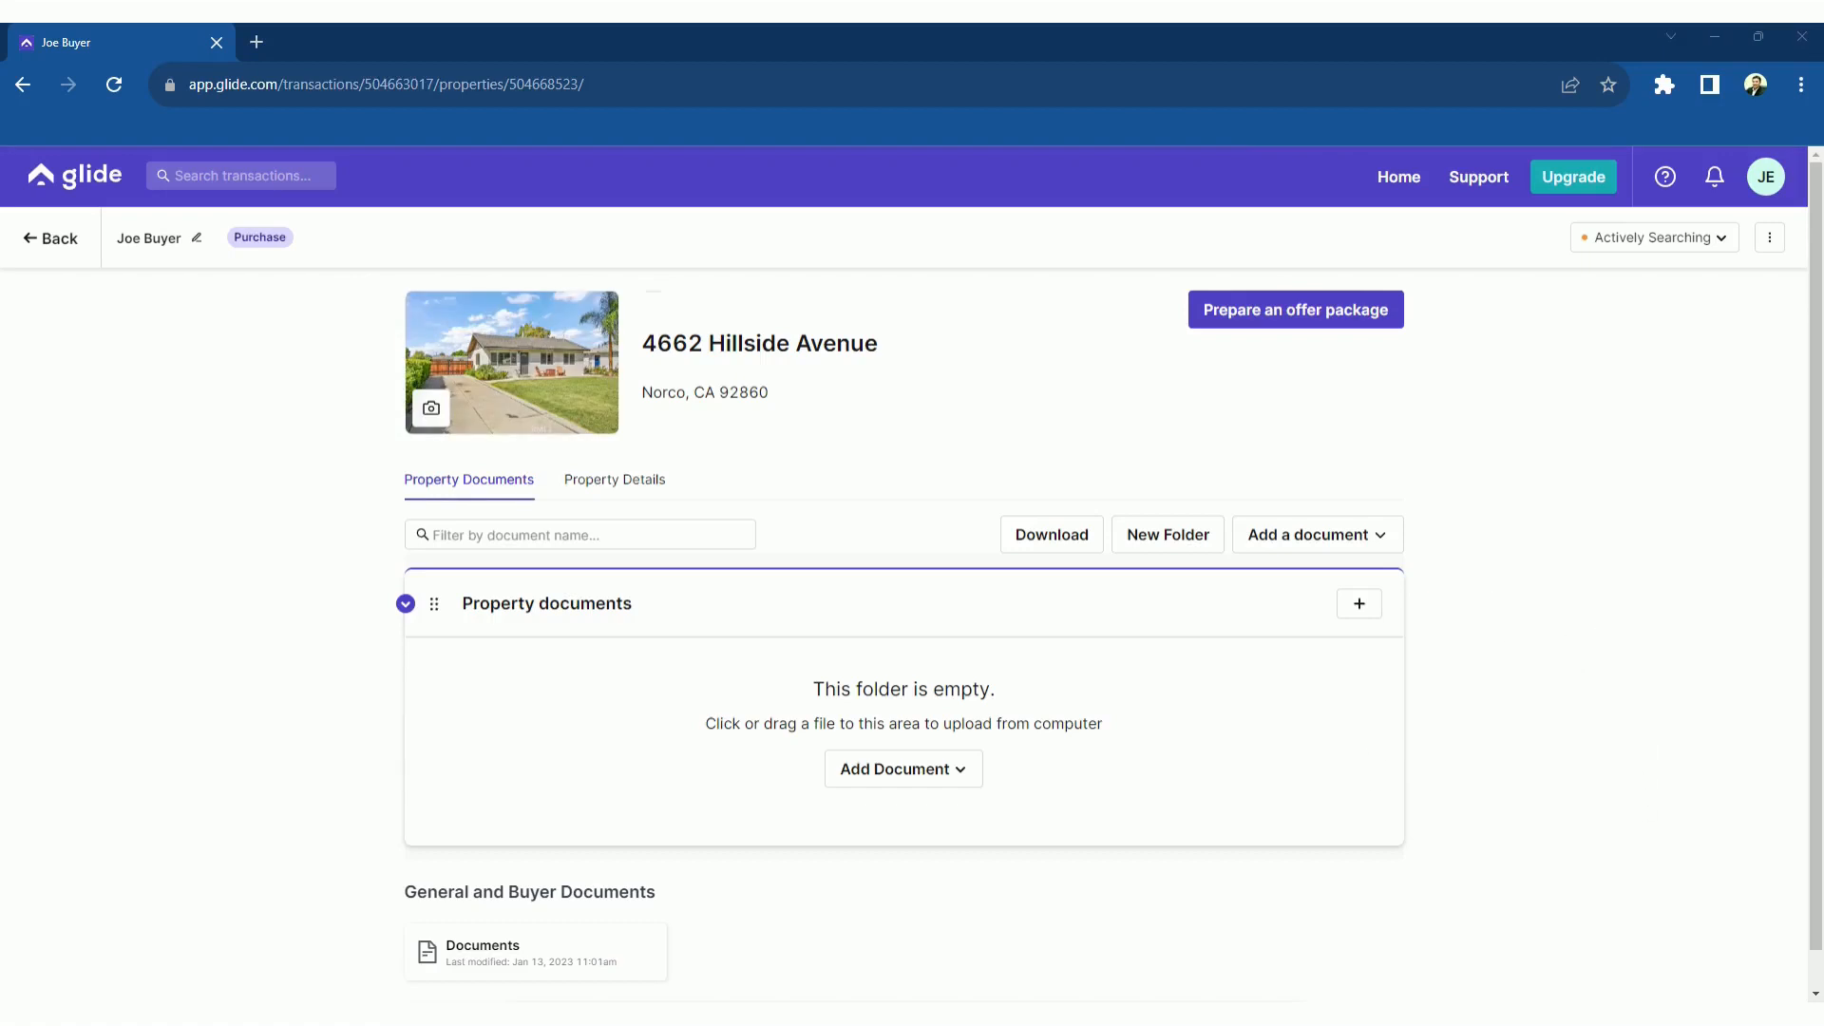
pyautogui.scroll(-1, 912, 569)
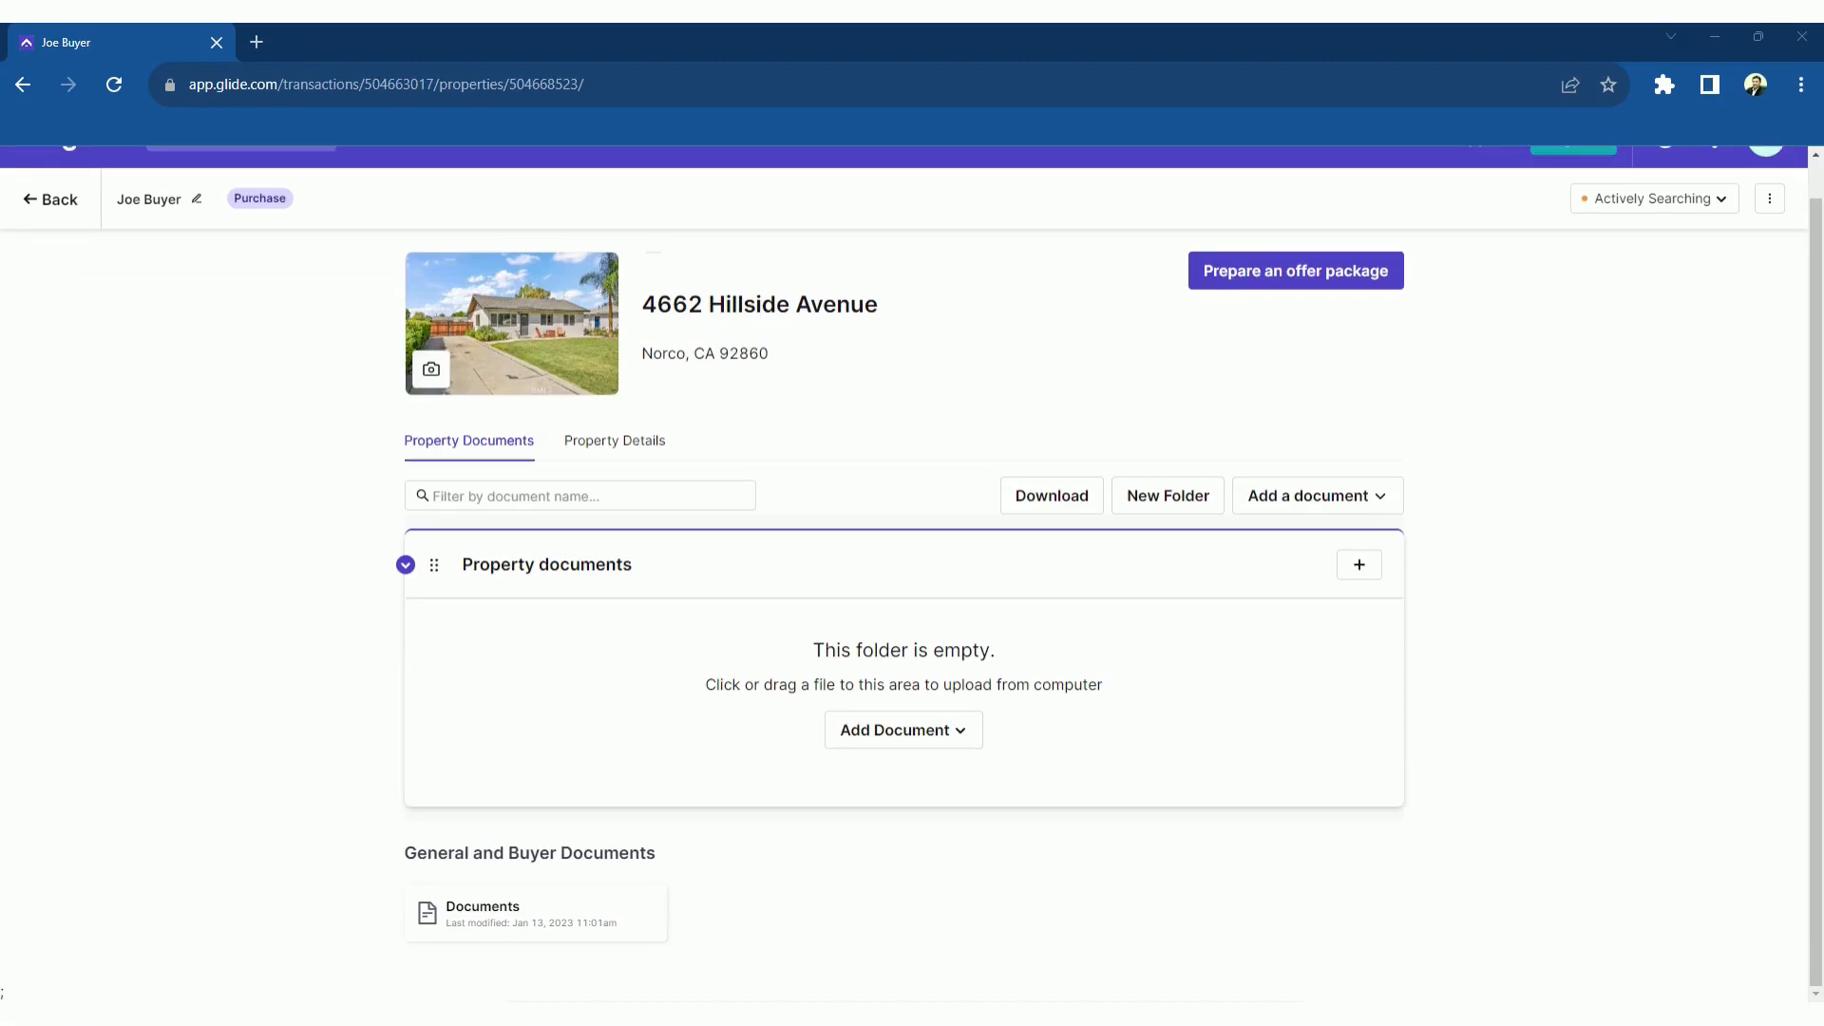
pyautogui.moveTo(1329, 665); pyautogui.dragTo(903, 655)
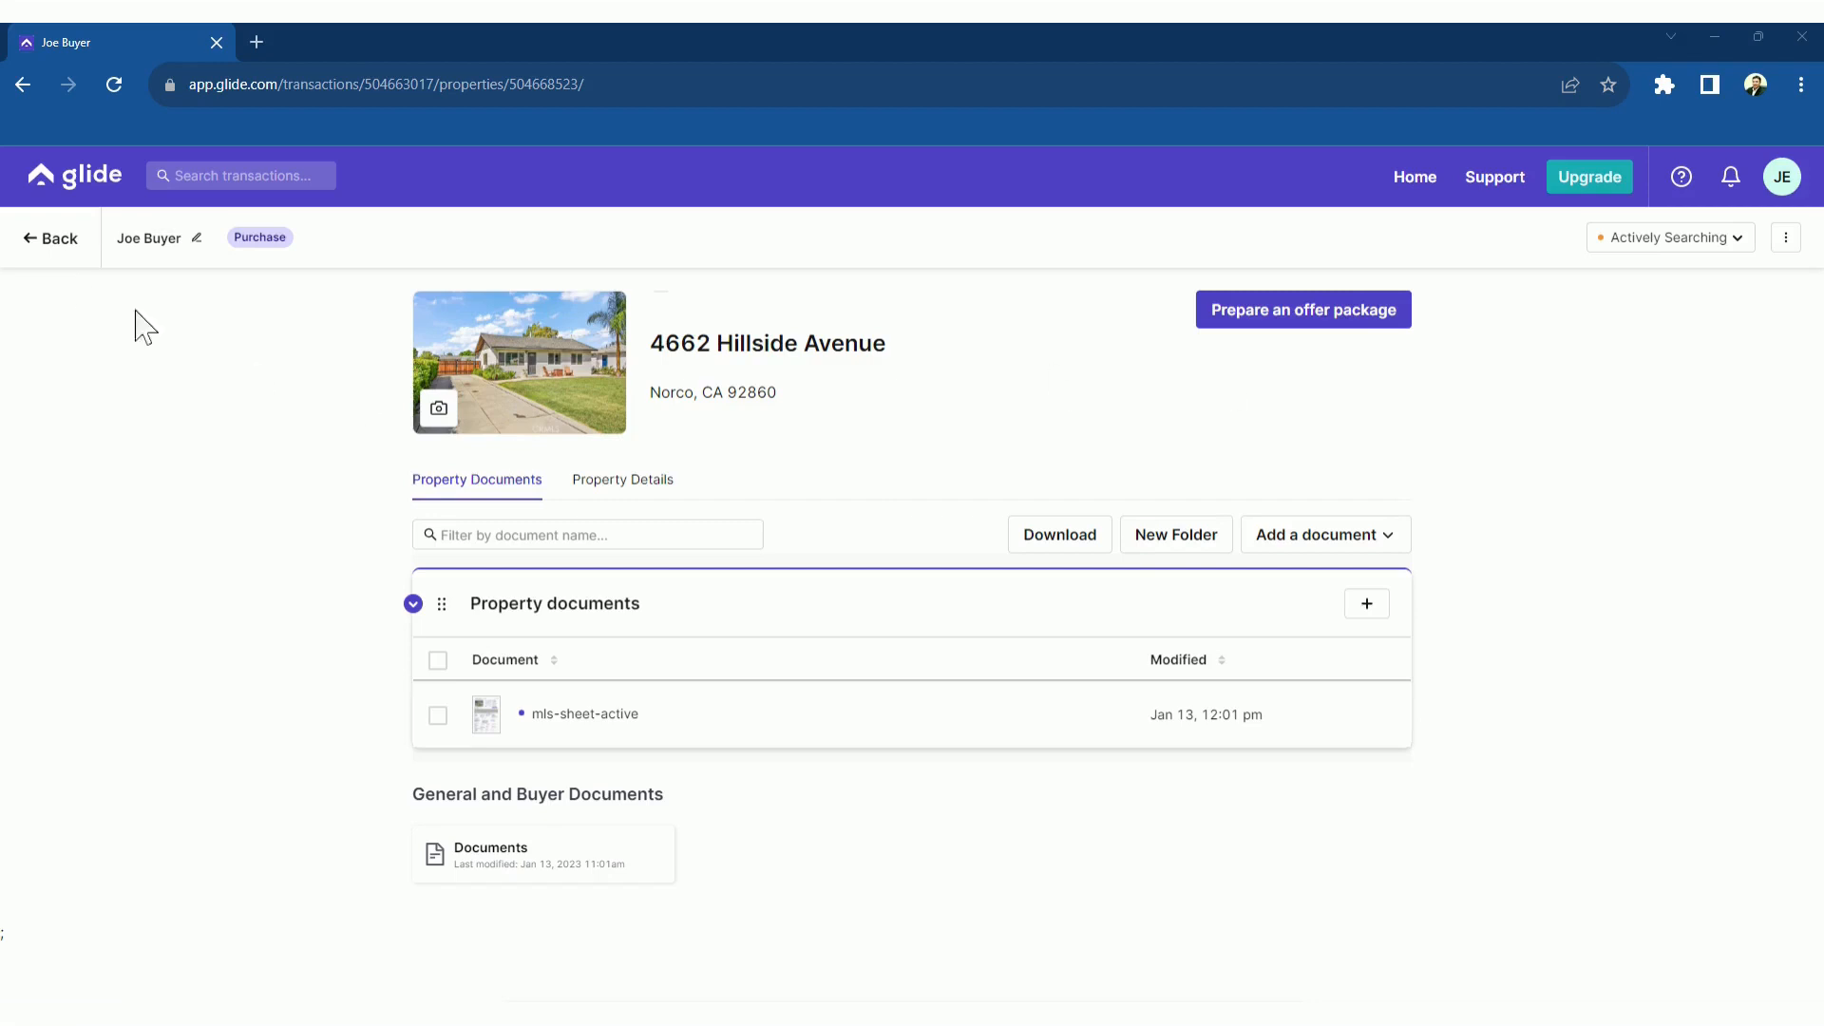
pyautogui.click(55, 241)
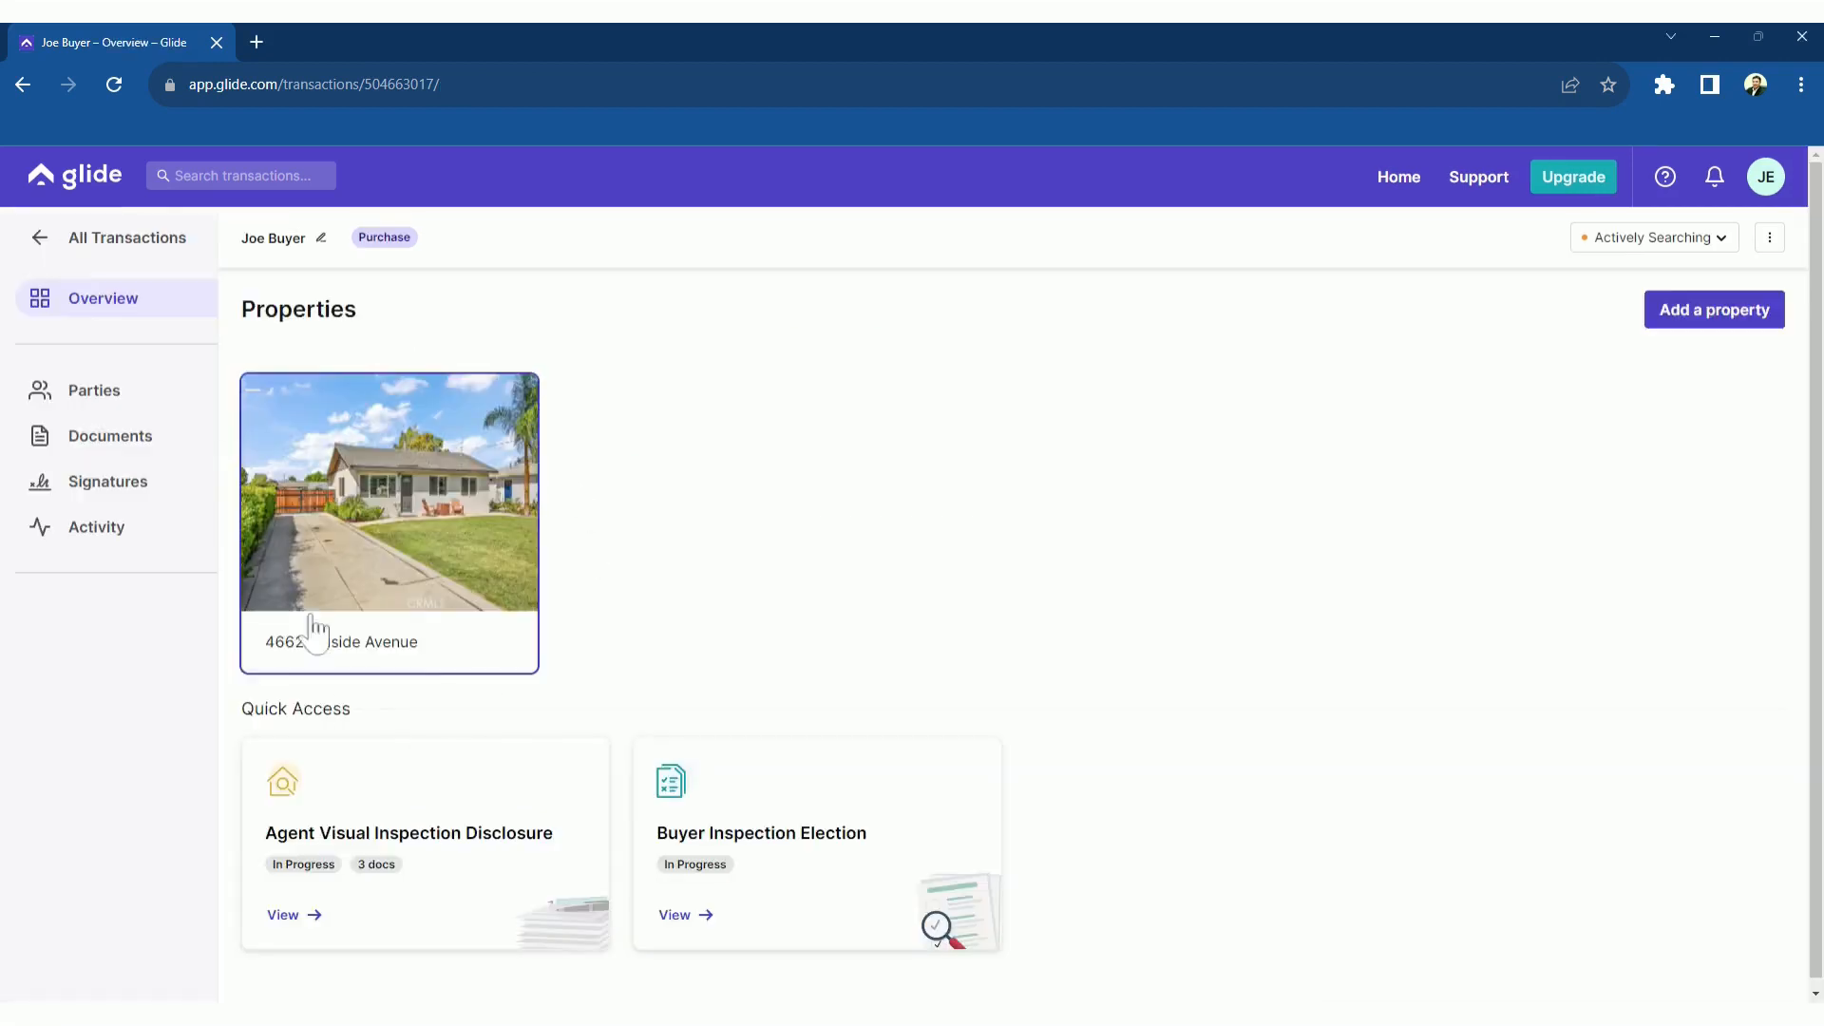
pyautogui.click(1715, 321)
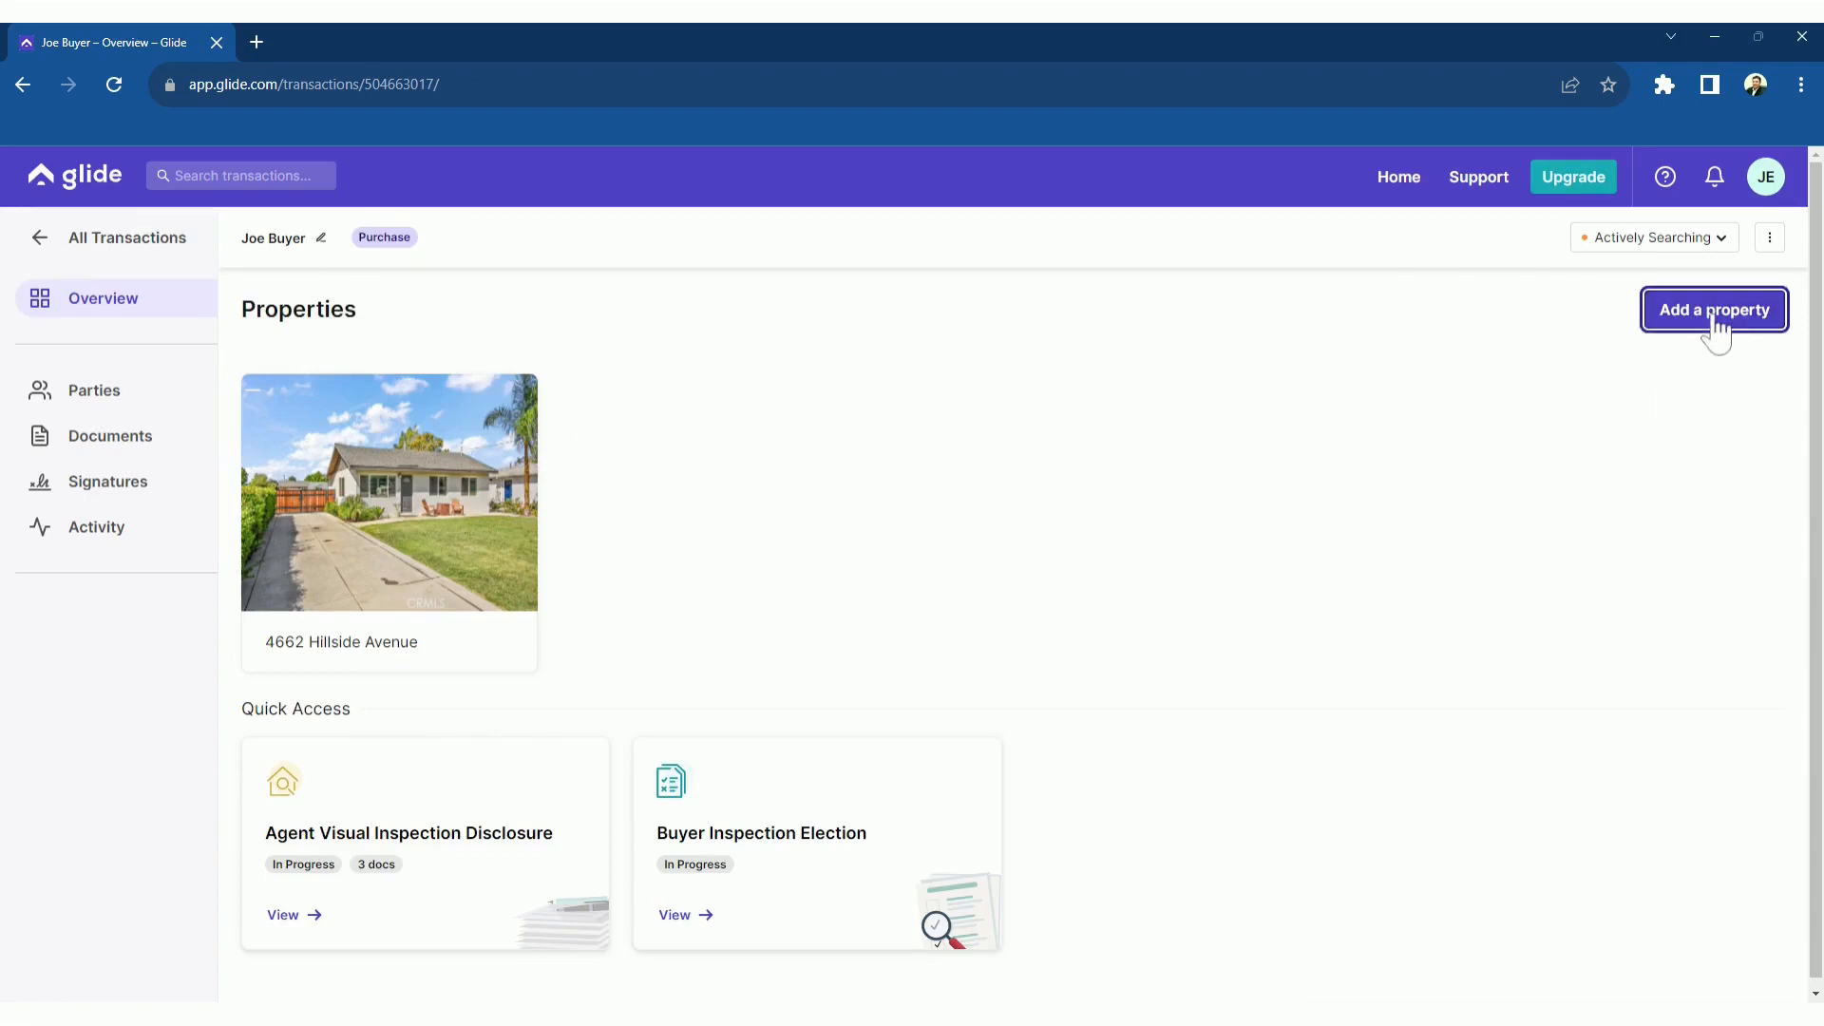
pyautogui.click(676, 730)
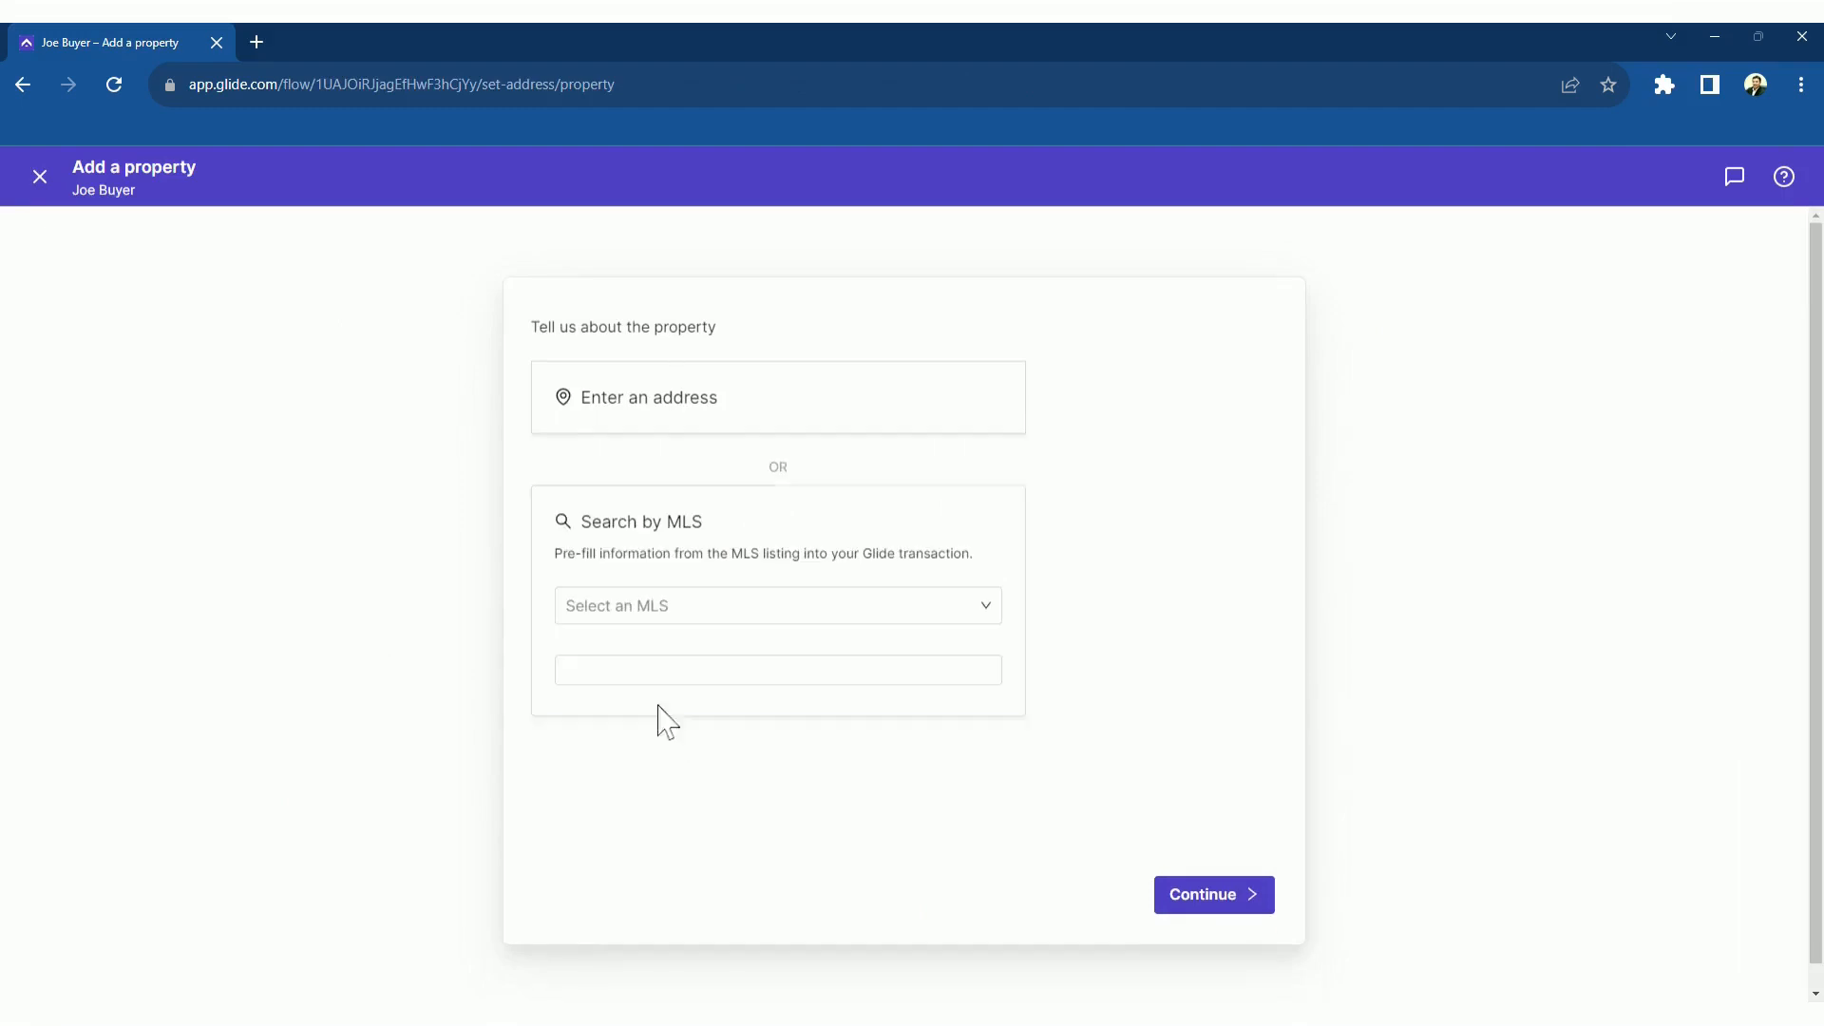
pyautogui.click(605, 676)
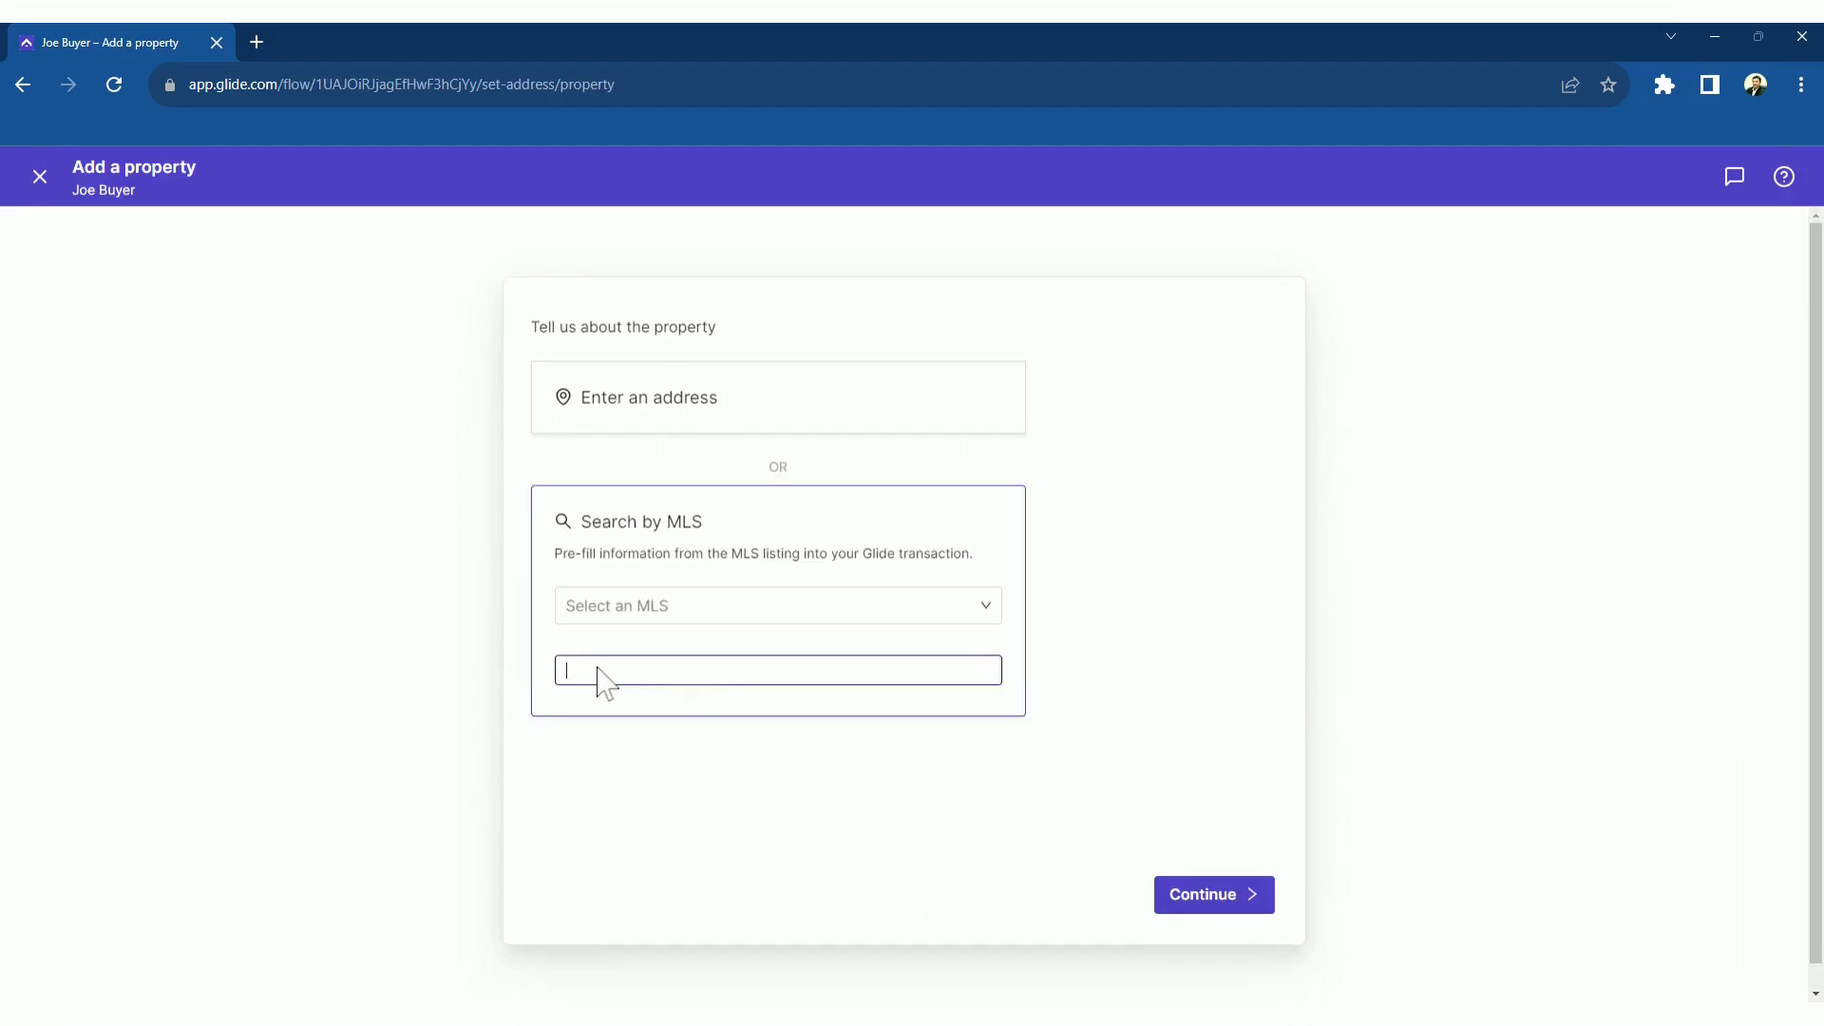
pyautogui.write('PW22246769')
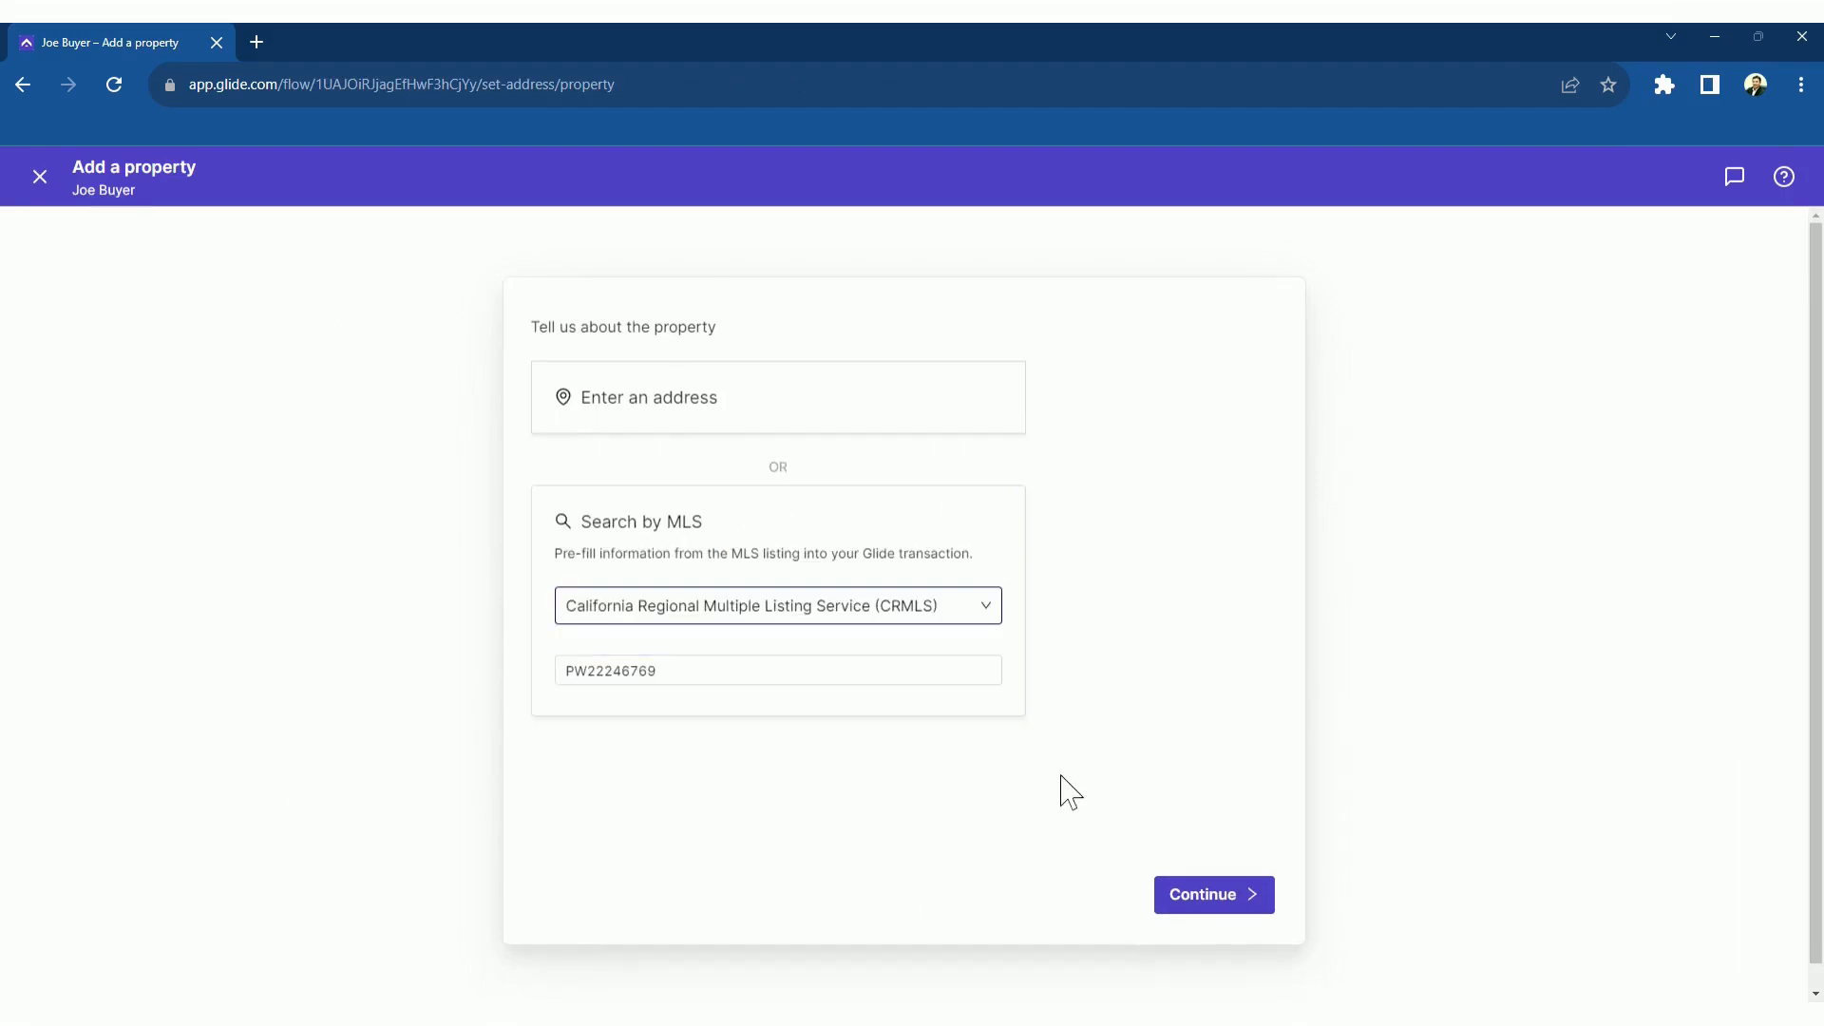
pyautogui.click(1178, 893)
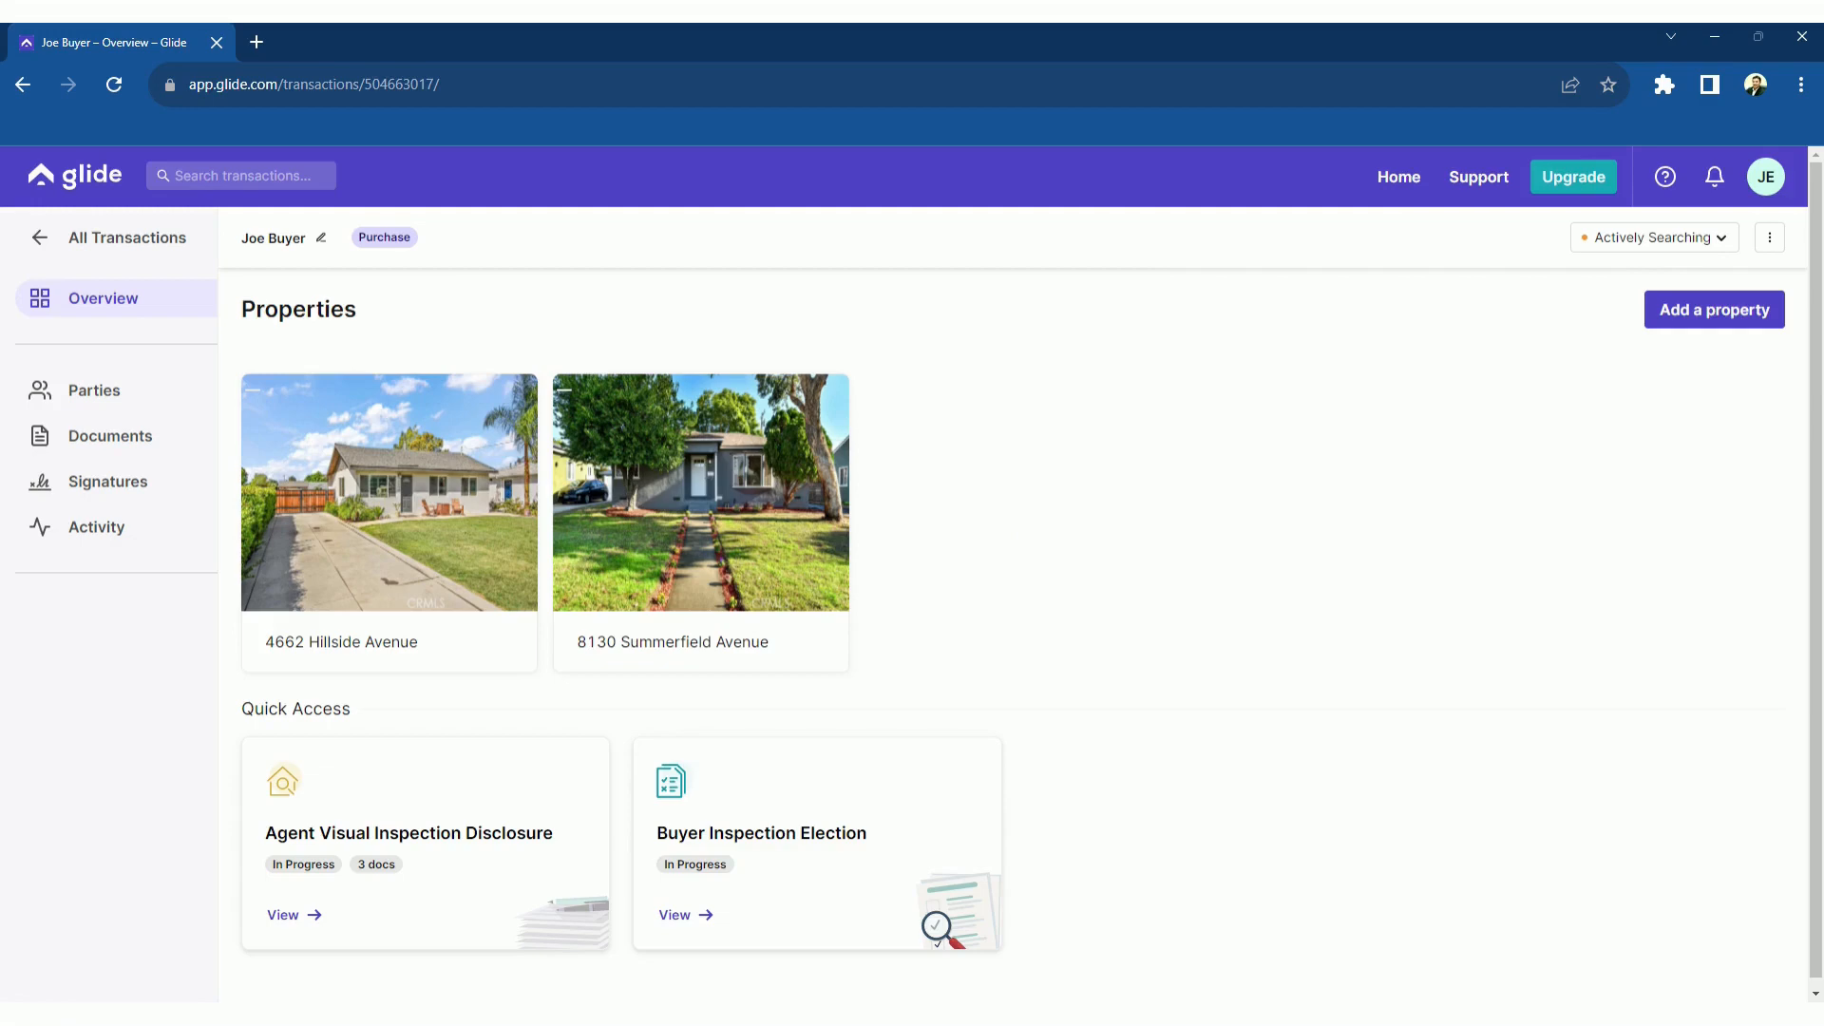
pyautogui.click(411, 561)
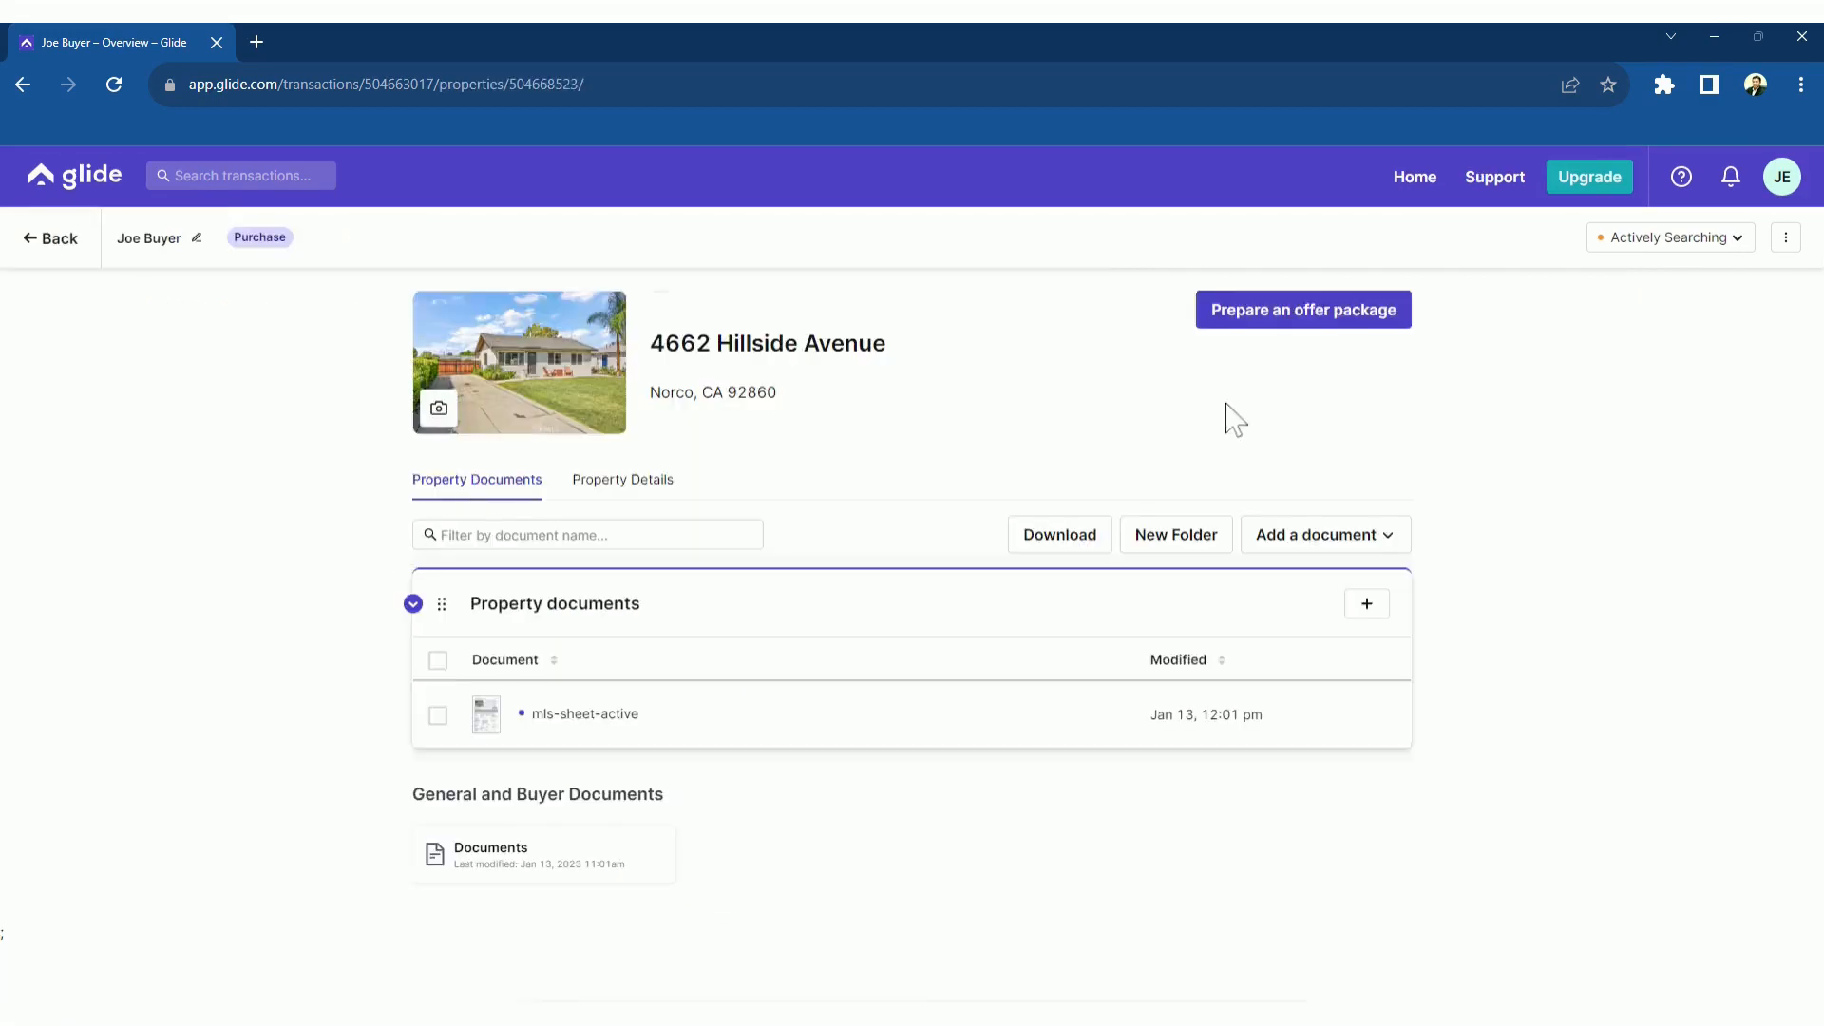
pyautogui.click(1303, 321)
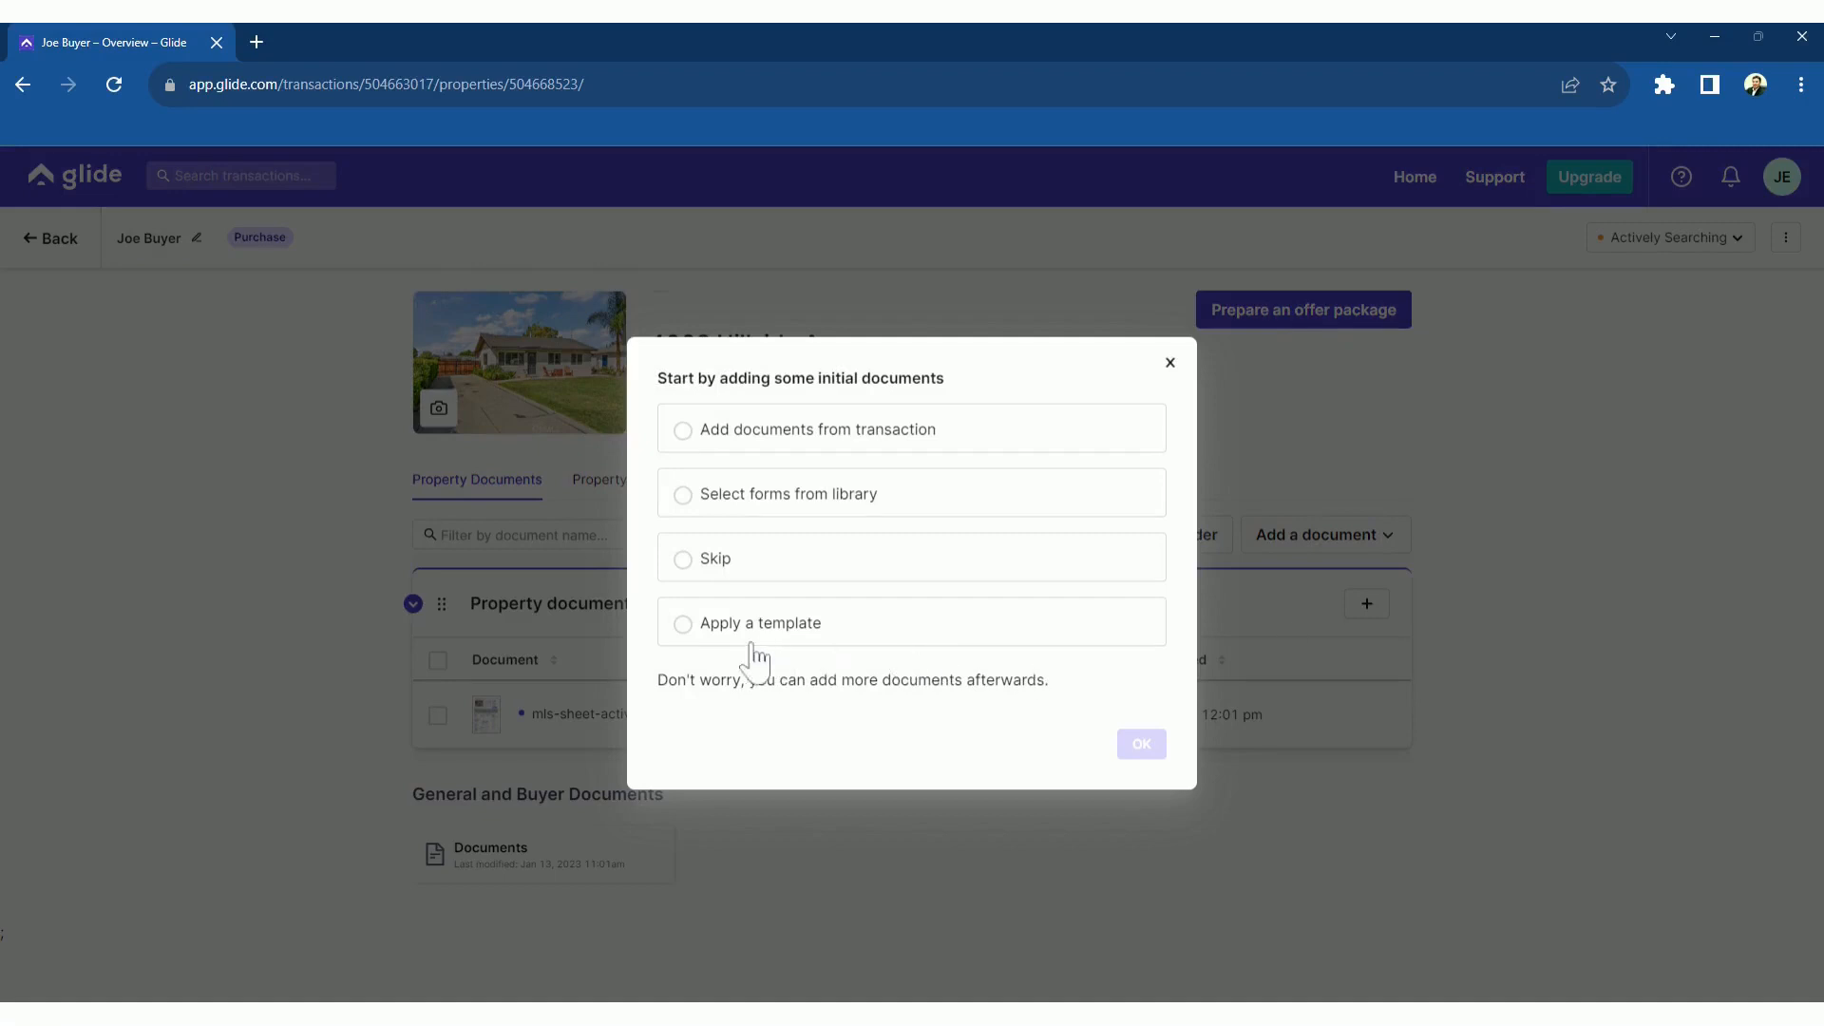
pyautogui.click(683, 623)
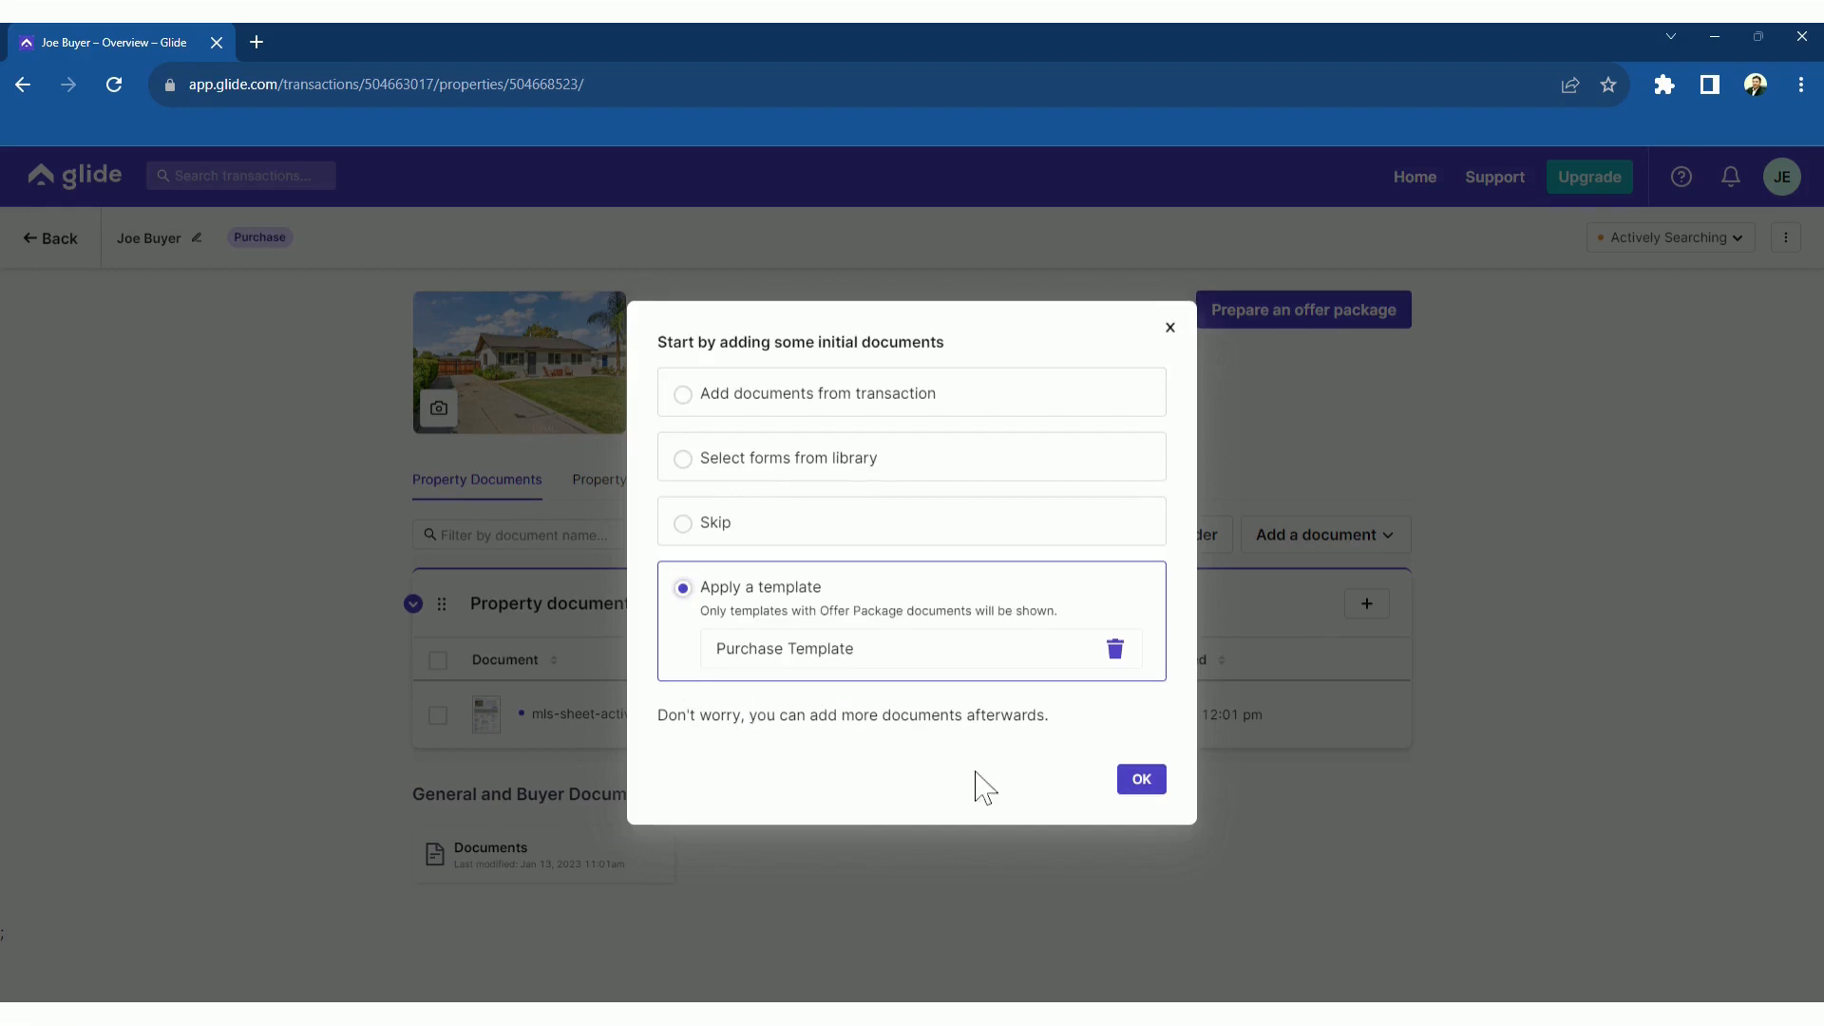
pyautogui.click(1139, 780)
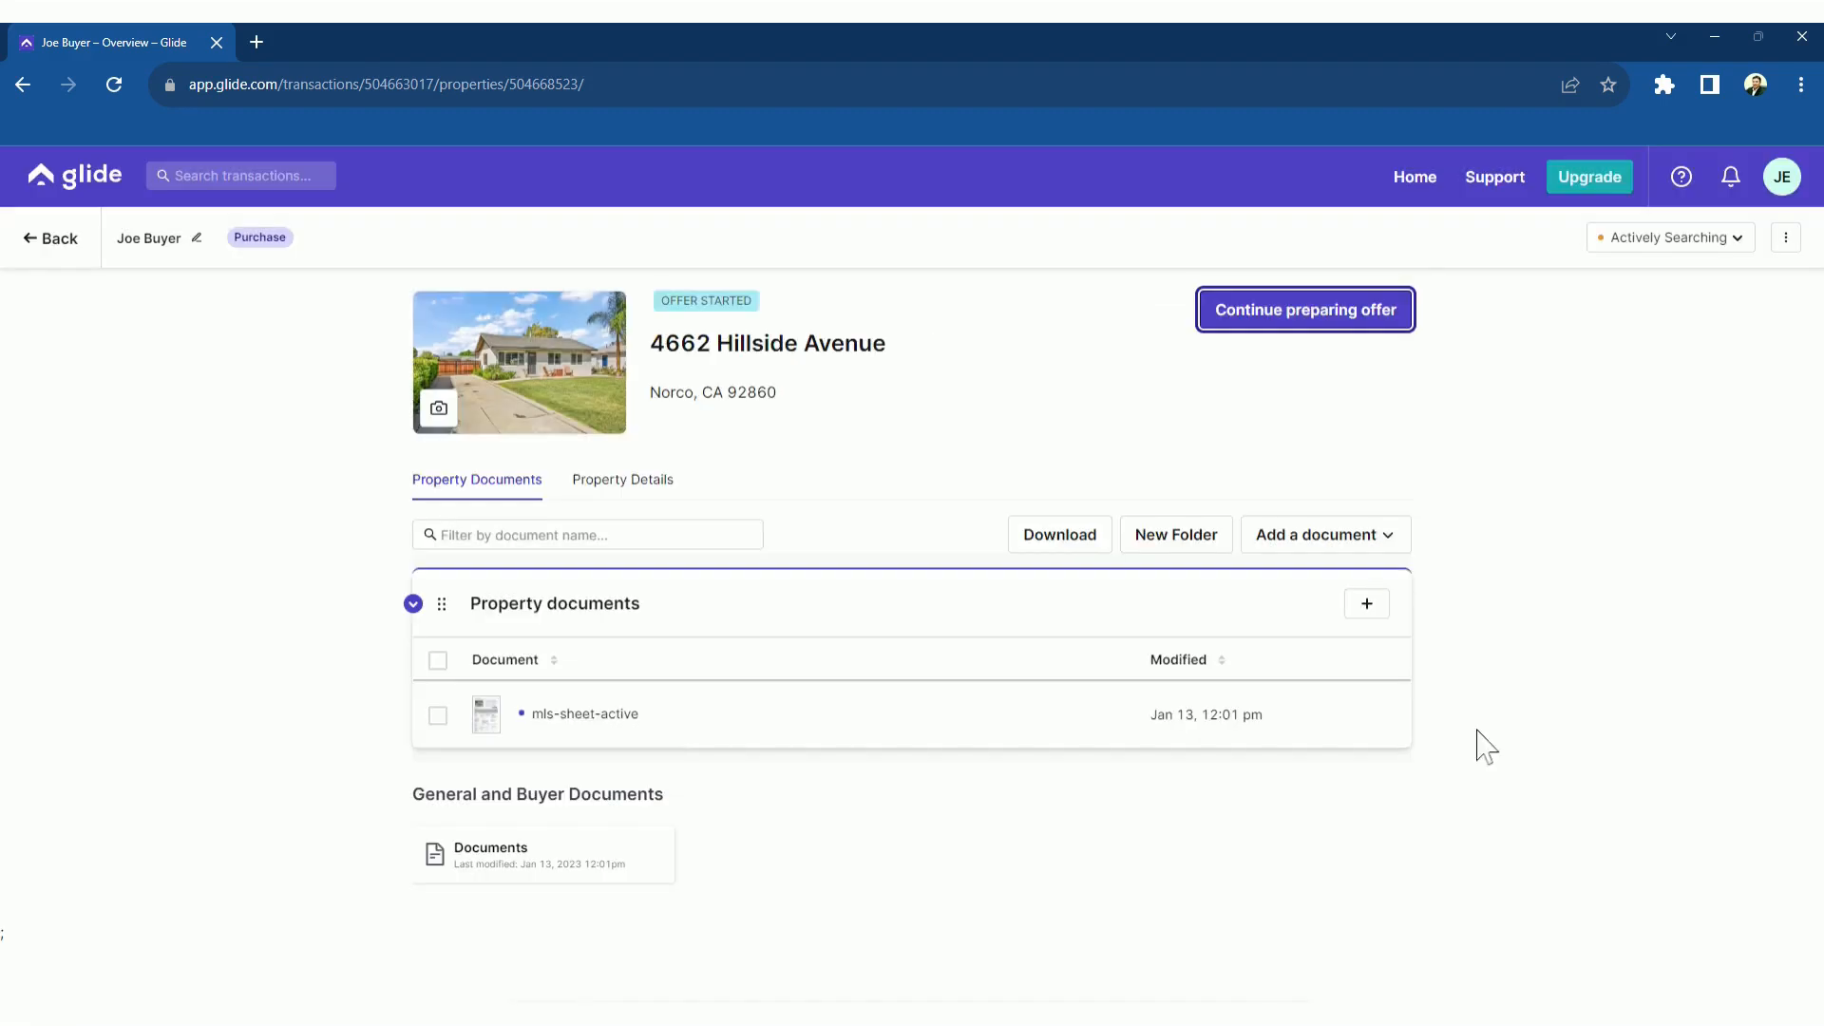
pyautogui.click(1300, 318)
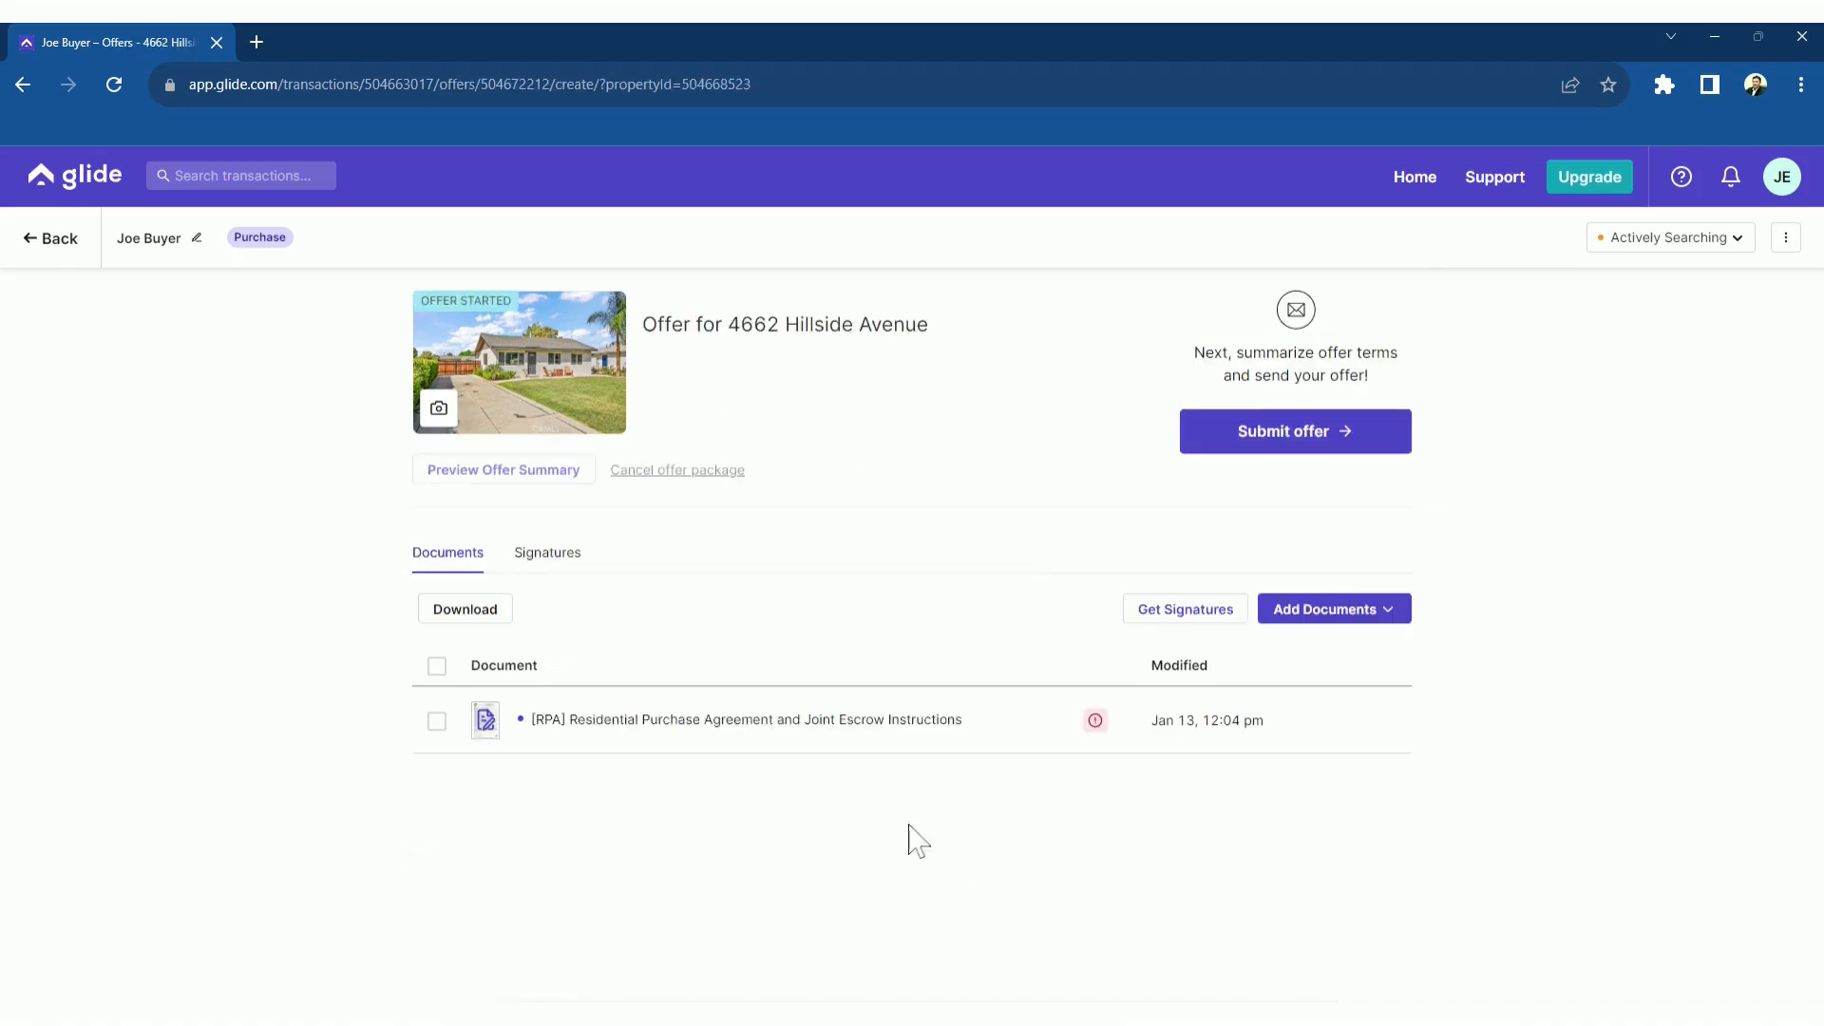
# Open the [RPA] Residential Purchase Agreement and scroll through its pages
pyautogui.click(748, 737)
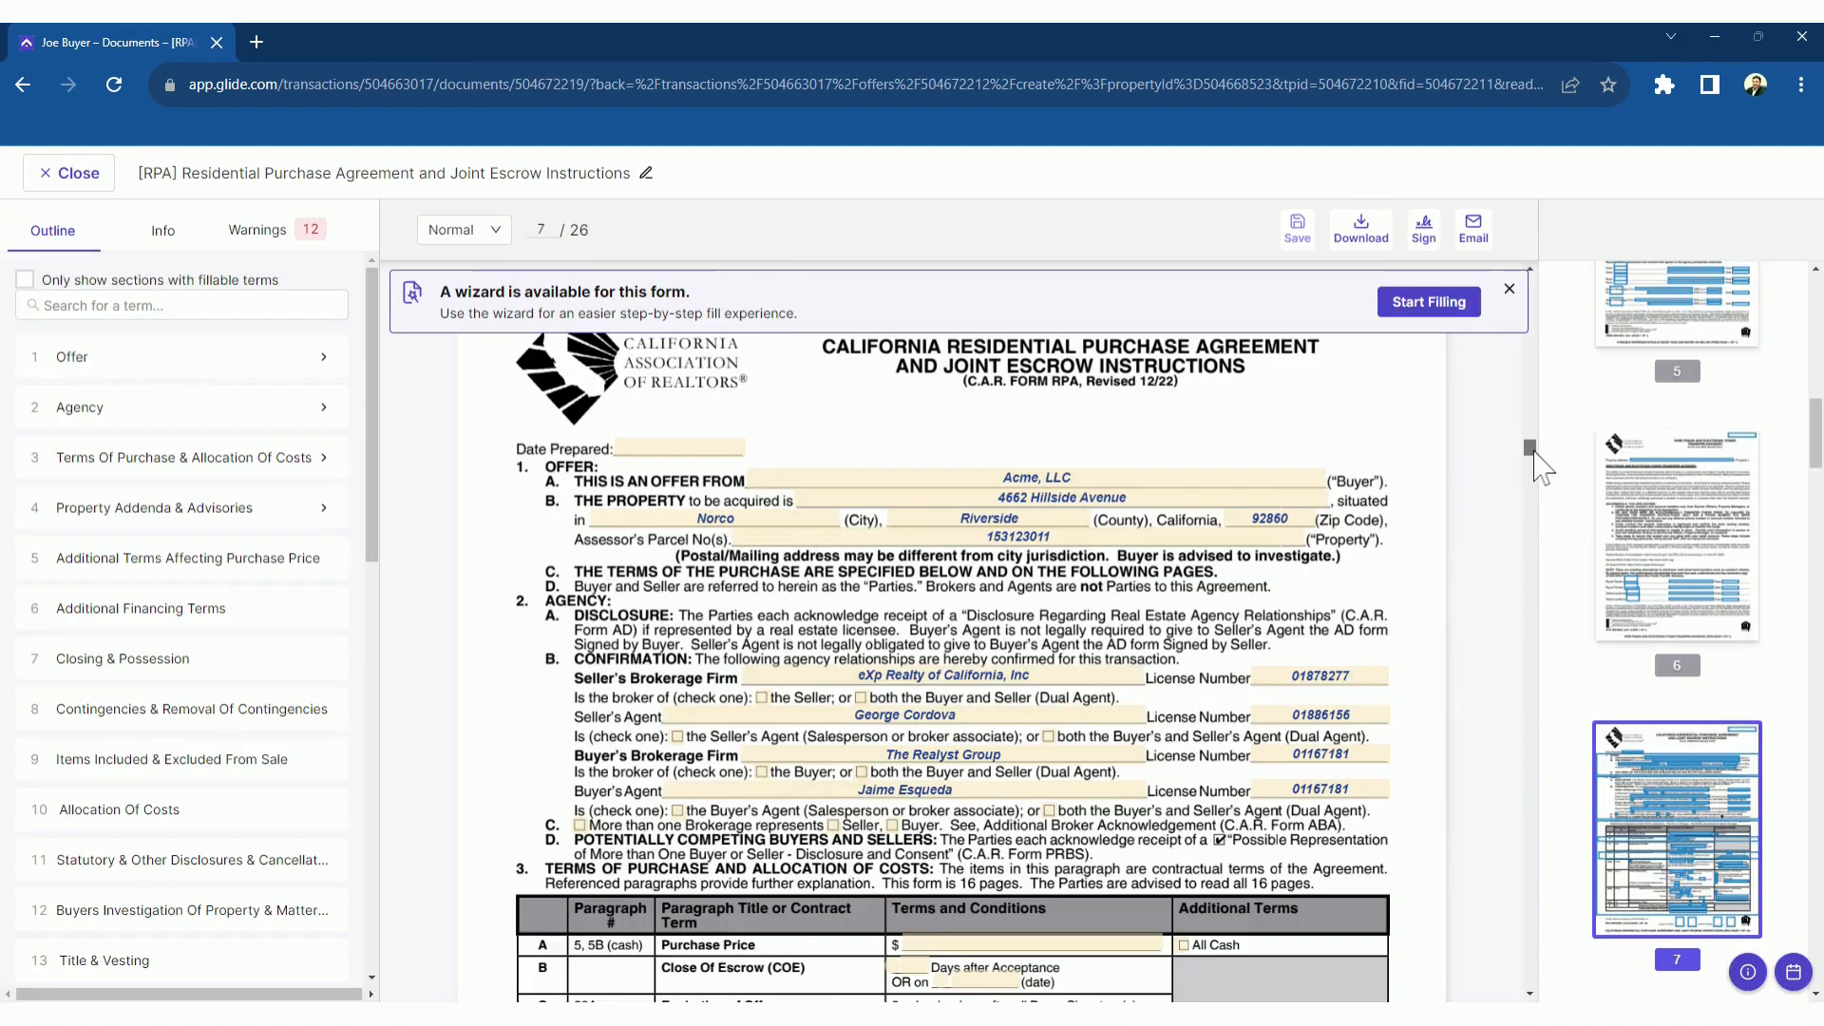
pyautogui.moveTo(1541, 465); pyautogui.dragTo(1412, 509)
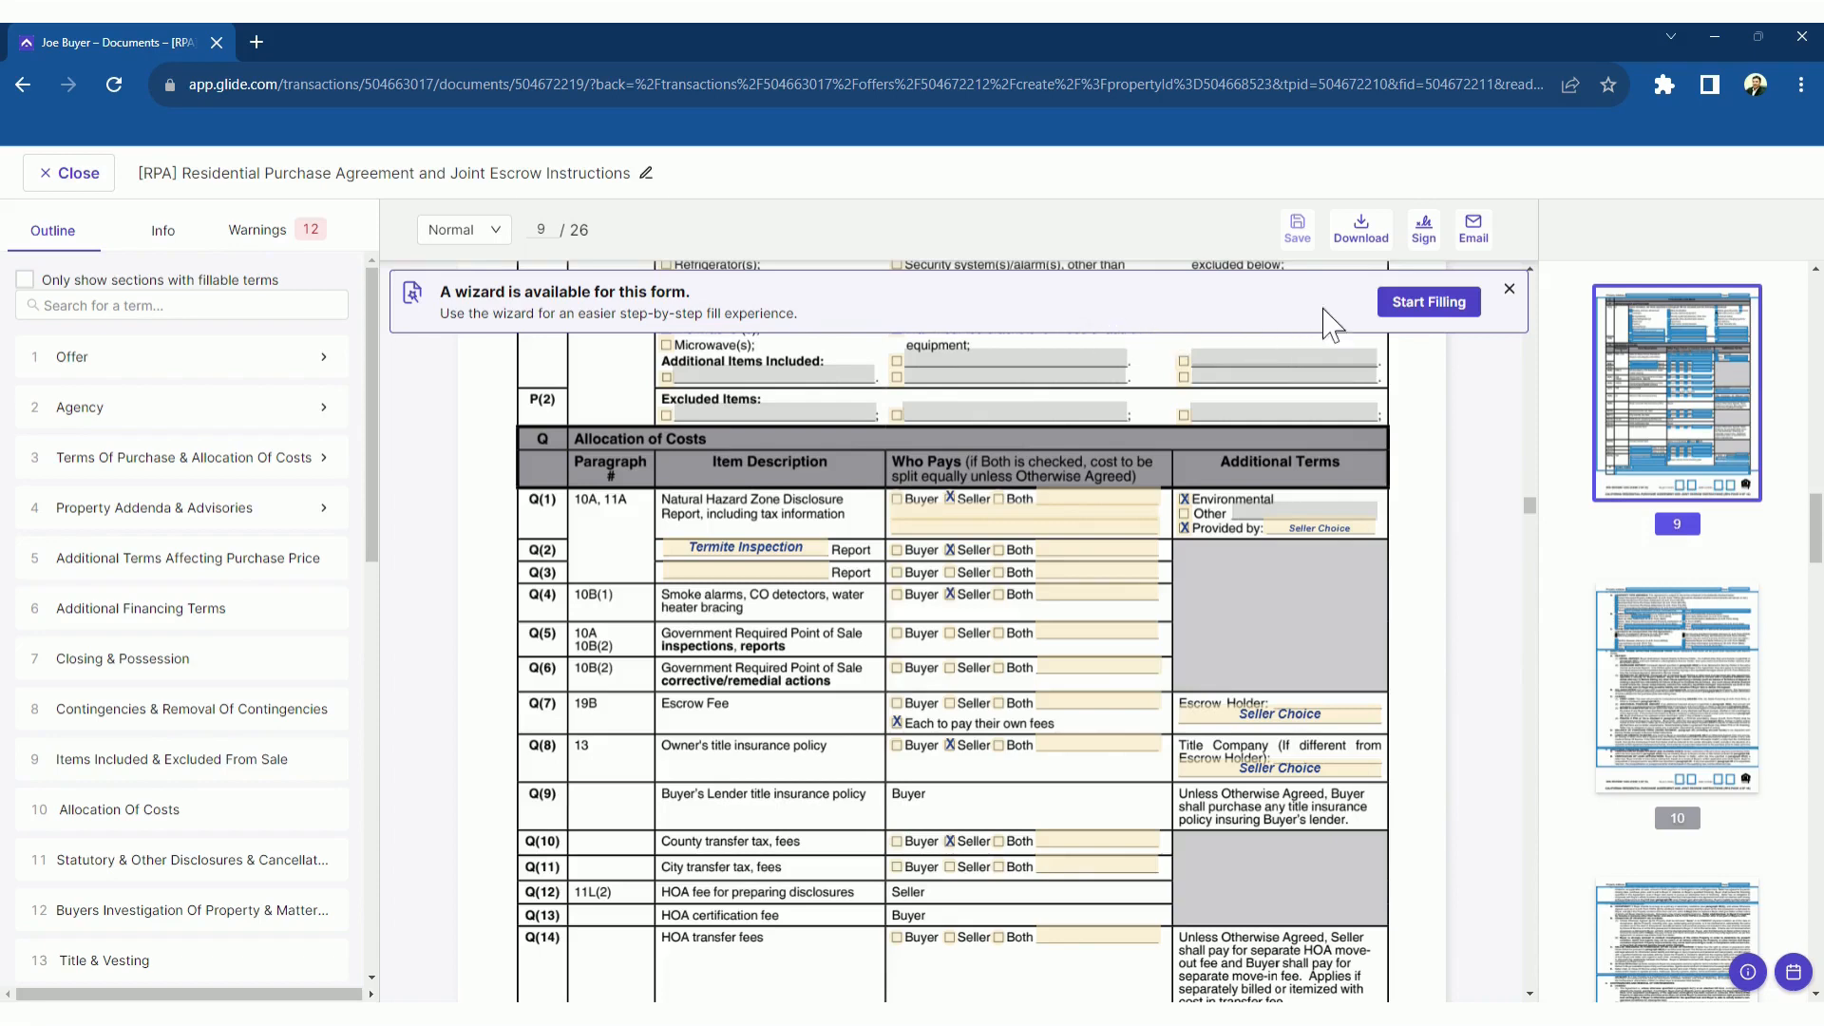
# In the fill wizard, set the RPA Date Prepared to January 14, 2023
pyautogui.click(1446, 314)
pyautogui.click(847, 457)
pyautogui.click(908, 393)
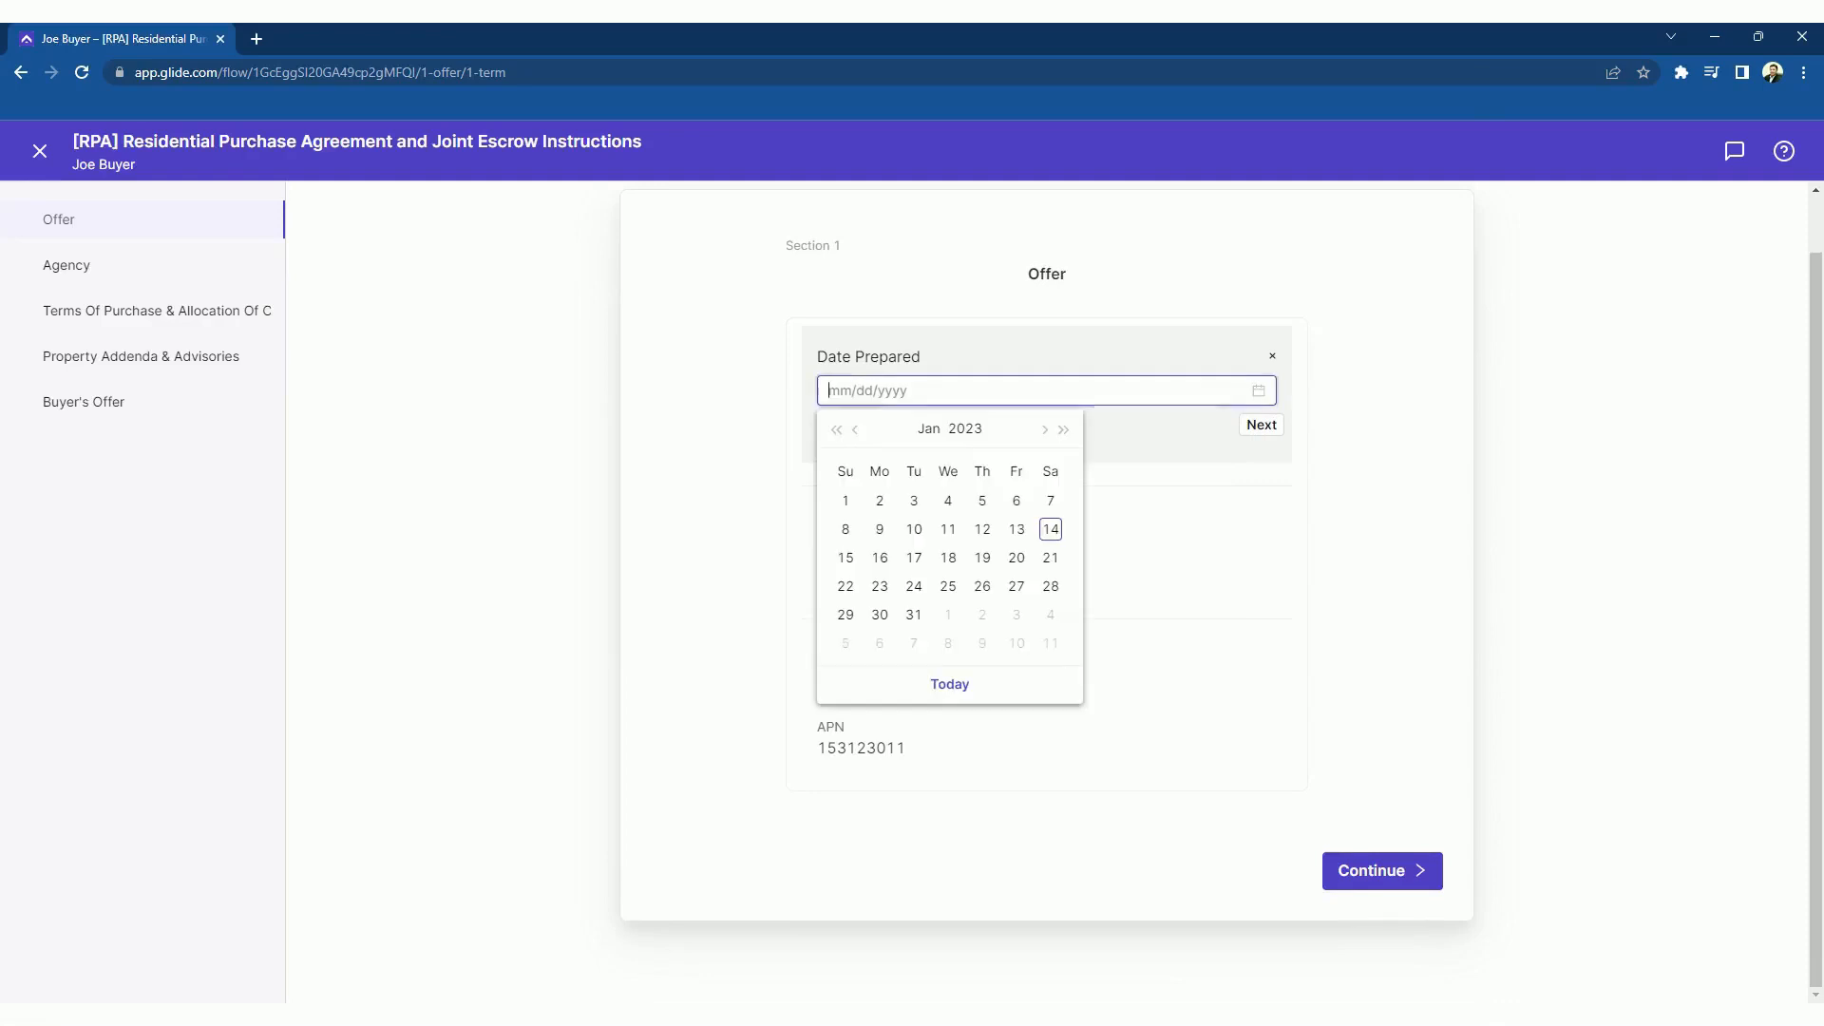
pyautogui.click(1050, 532)
pyautogui.click(1260, 425)
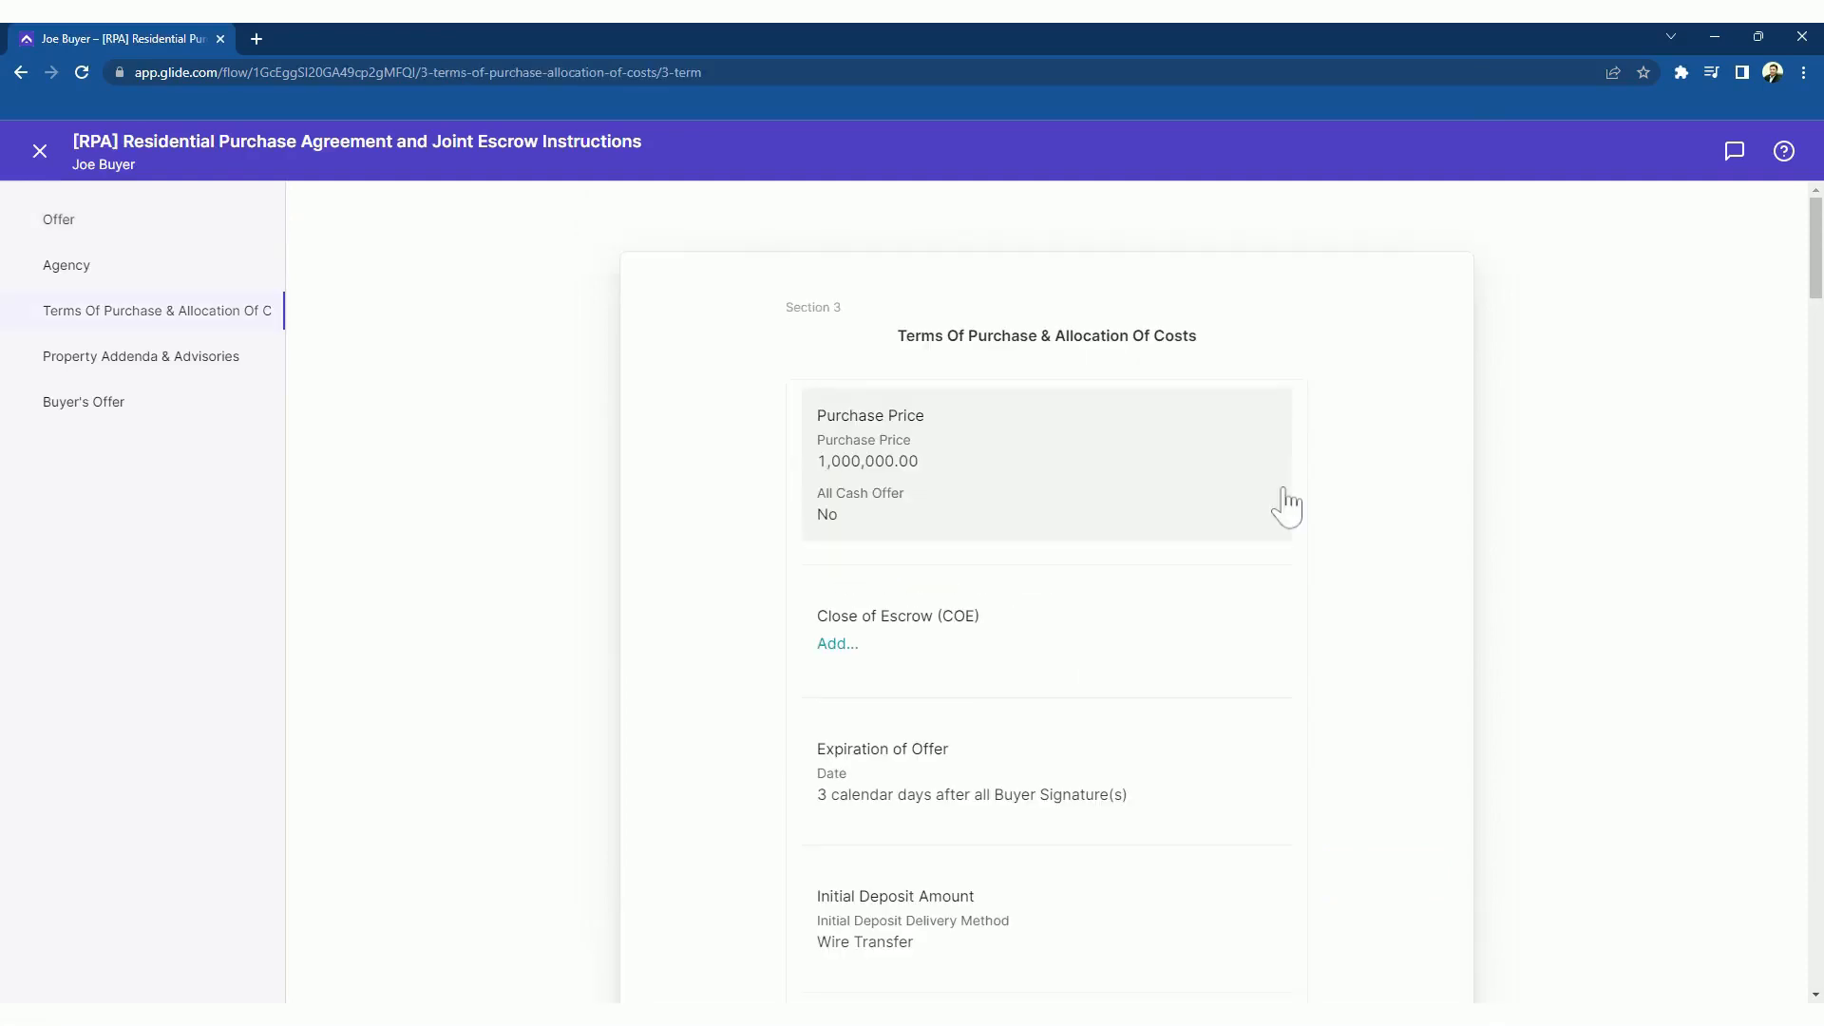
# Set close of escrow to 30 days after acceptance and the loan type to FHA
pyautogui.click(839, 646)
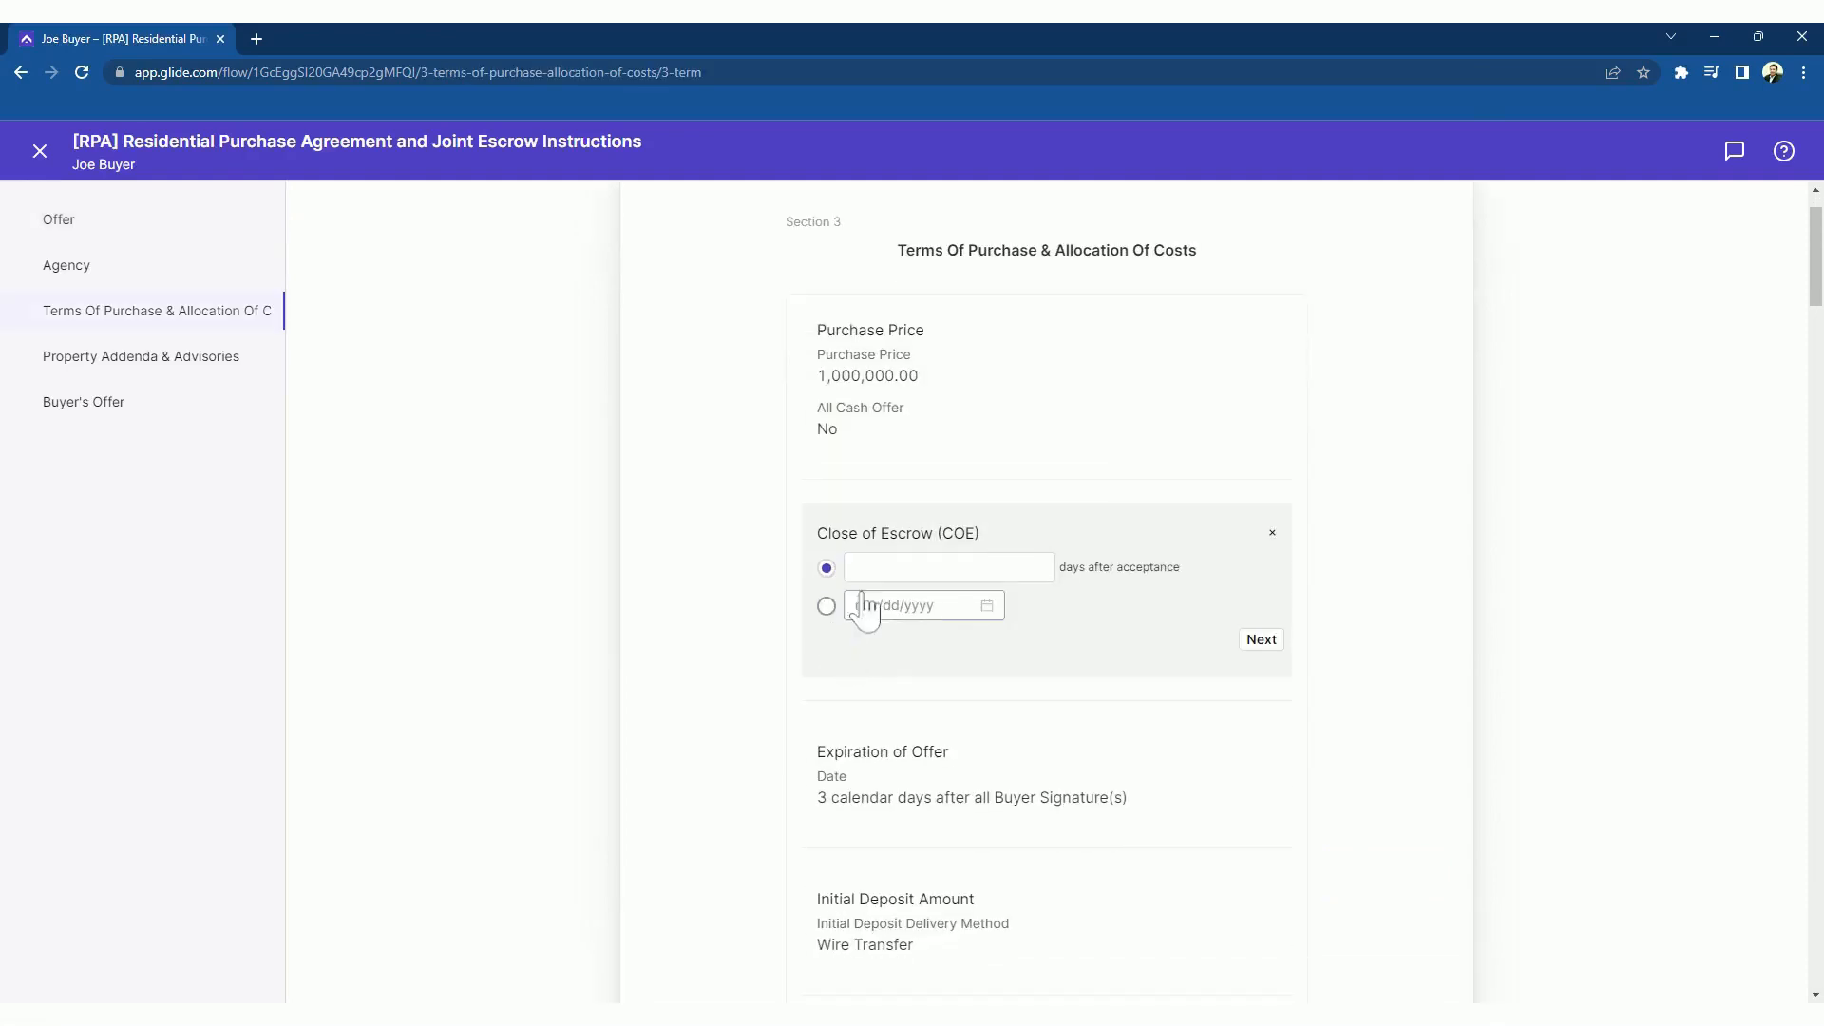
pyautogui.click(882, 568)
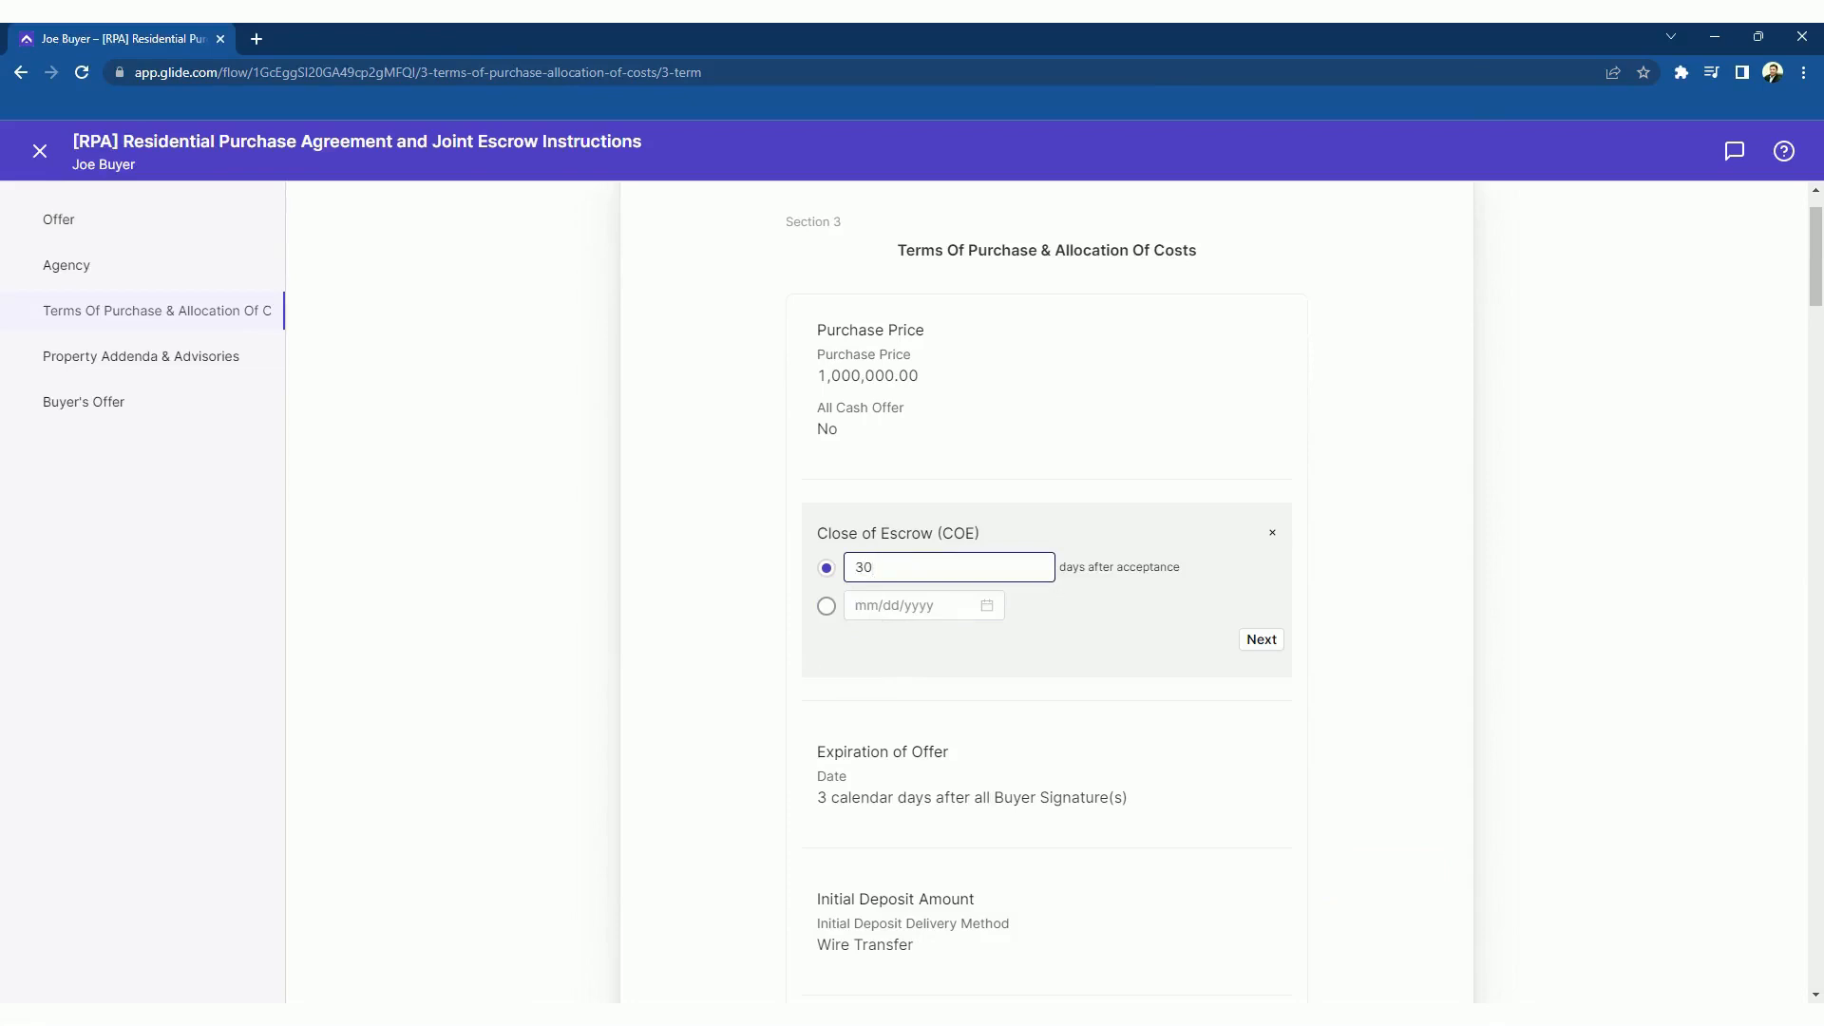
pyautogui.press('Return')
pyautogui.click(1246, 538)
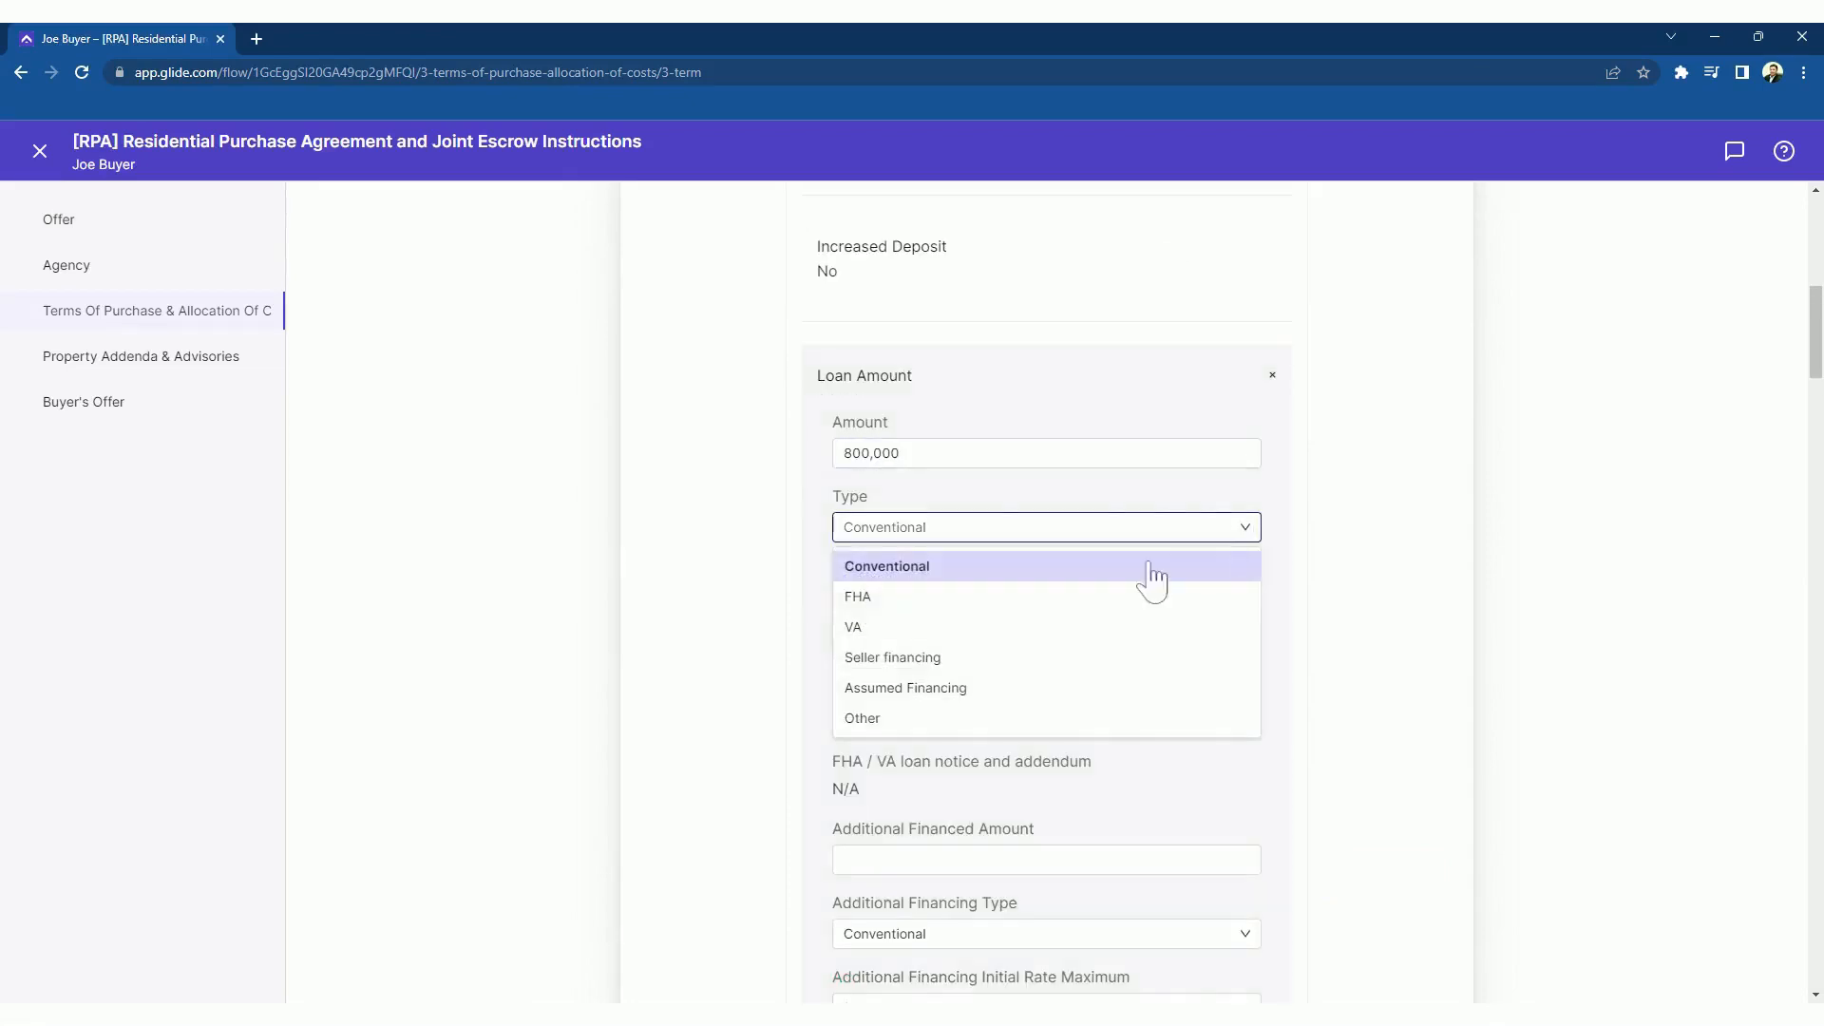
pyautogui.click(984, 598)
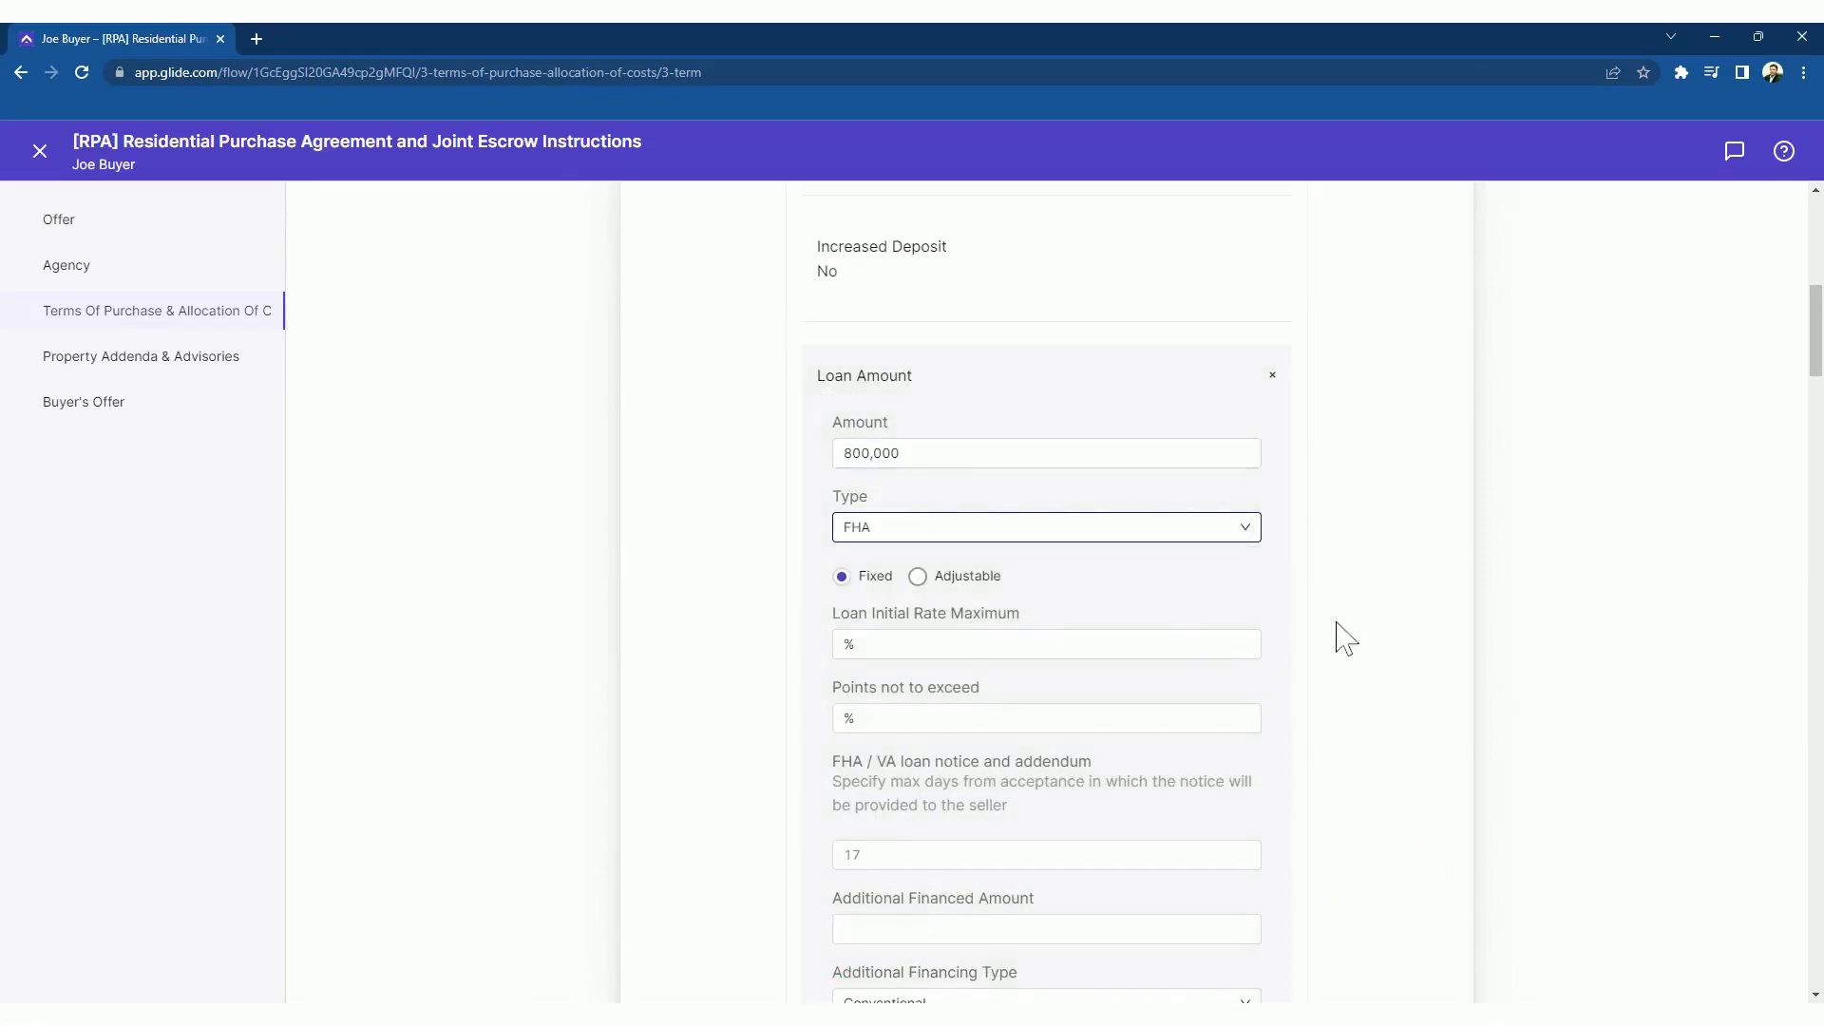
pyautogui.scroll(-10, 1346, 638)
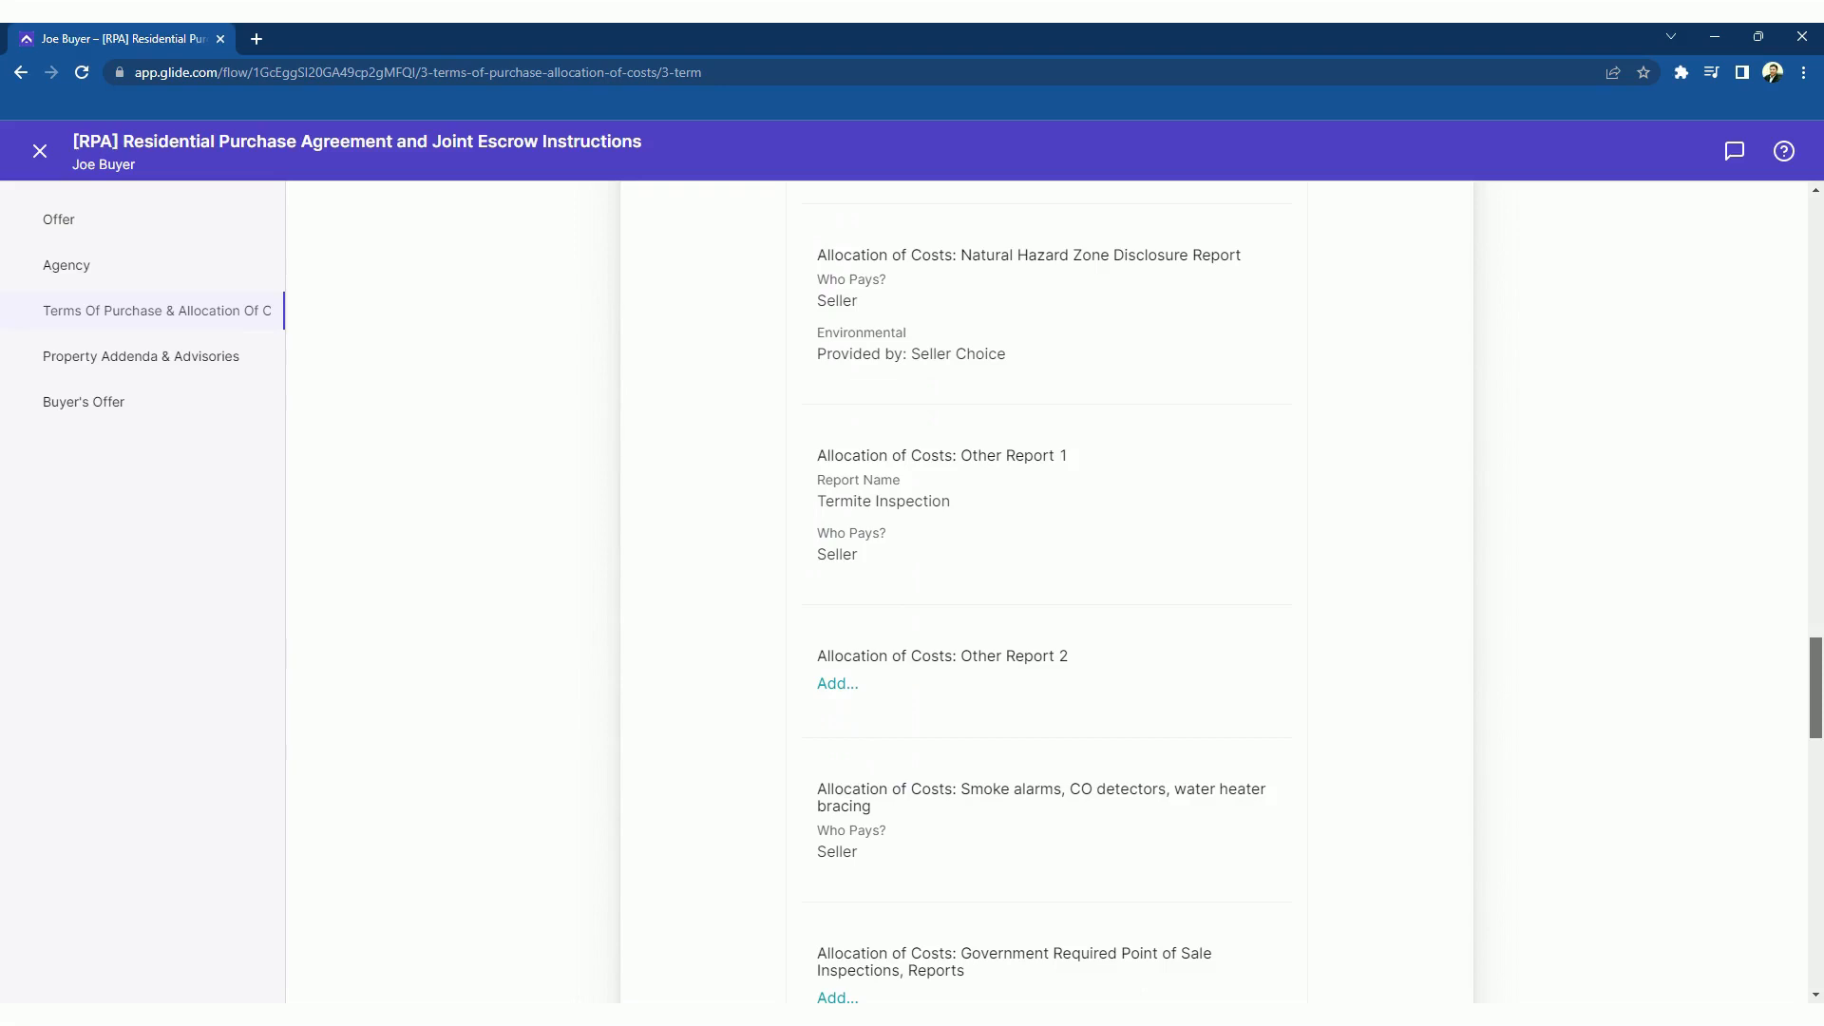
pyautogui.moveTo(1817, 673); pyautogui.dragTo(1815, 699)
pyautogui.moveTo(1816, 717); pyautogui.dragTo(1818, 824)
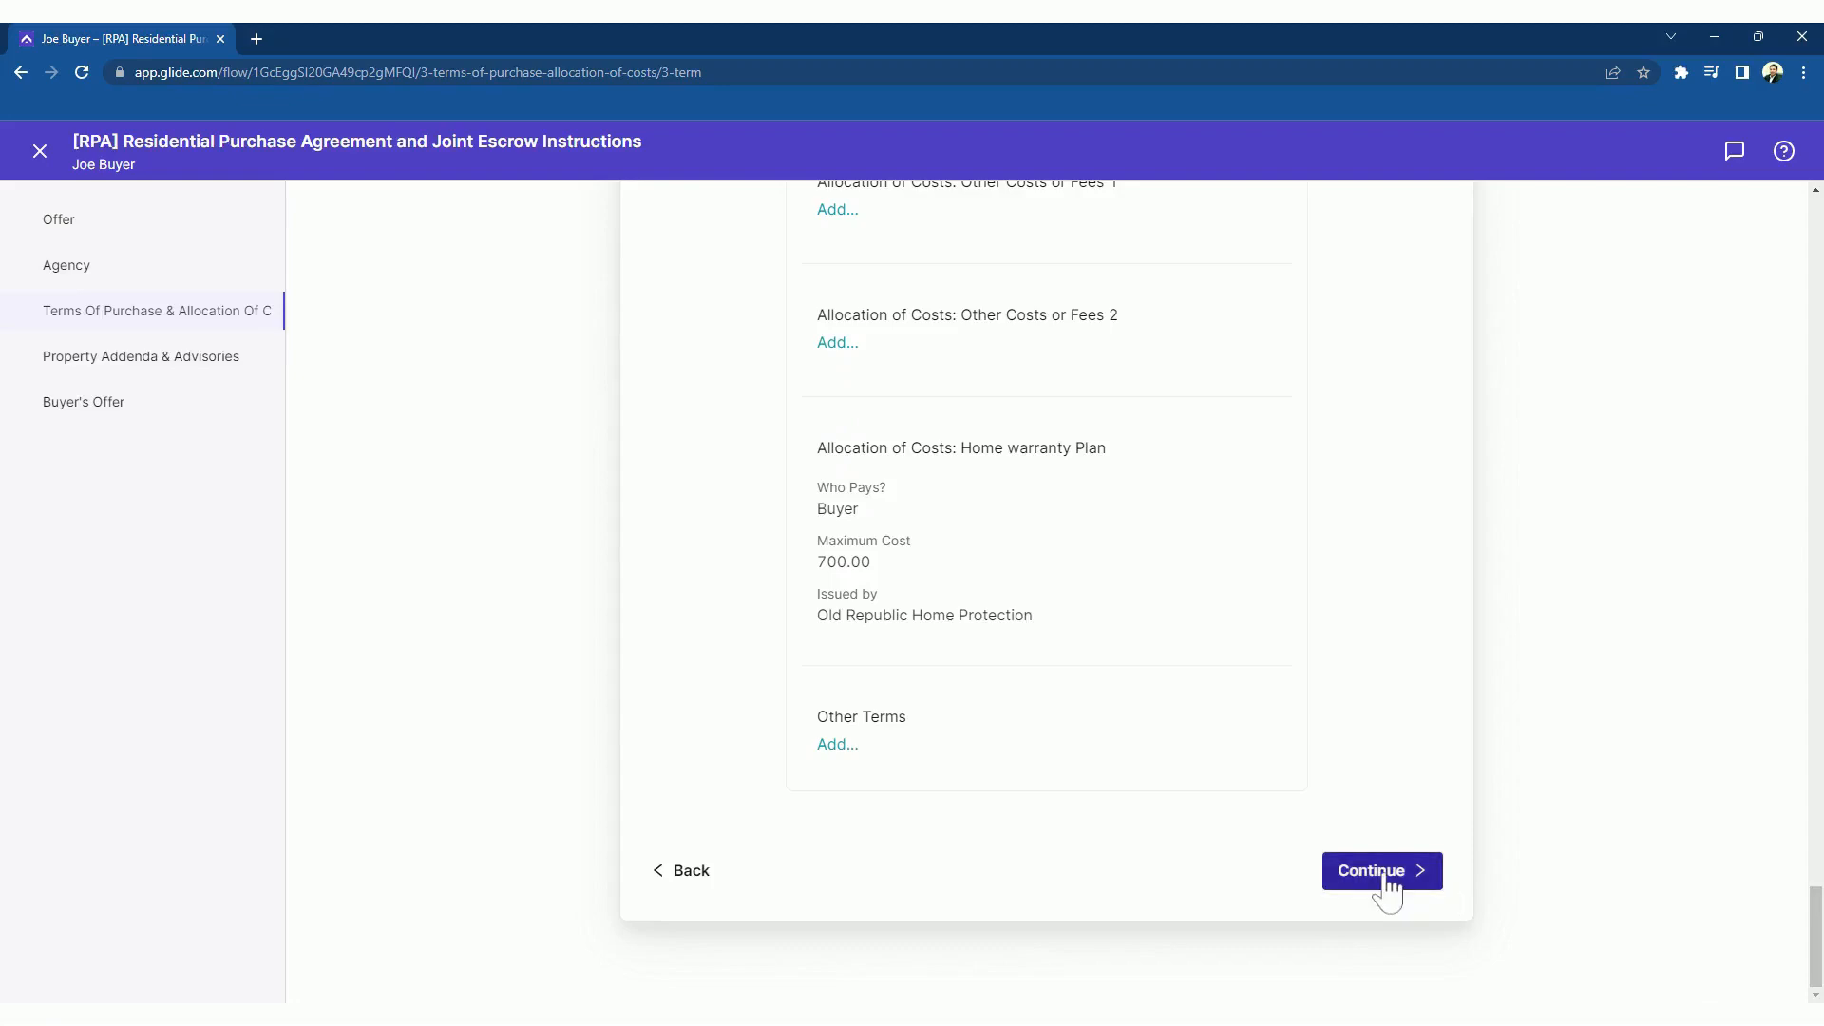
# Finish the wizard, review the filled RPA form, and save and close it
pyautogui.click(1382, 871)
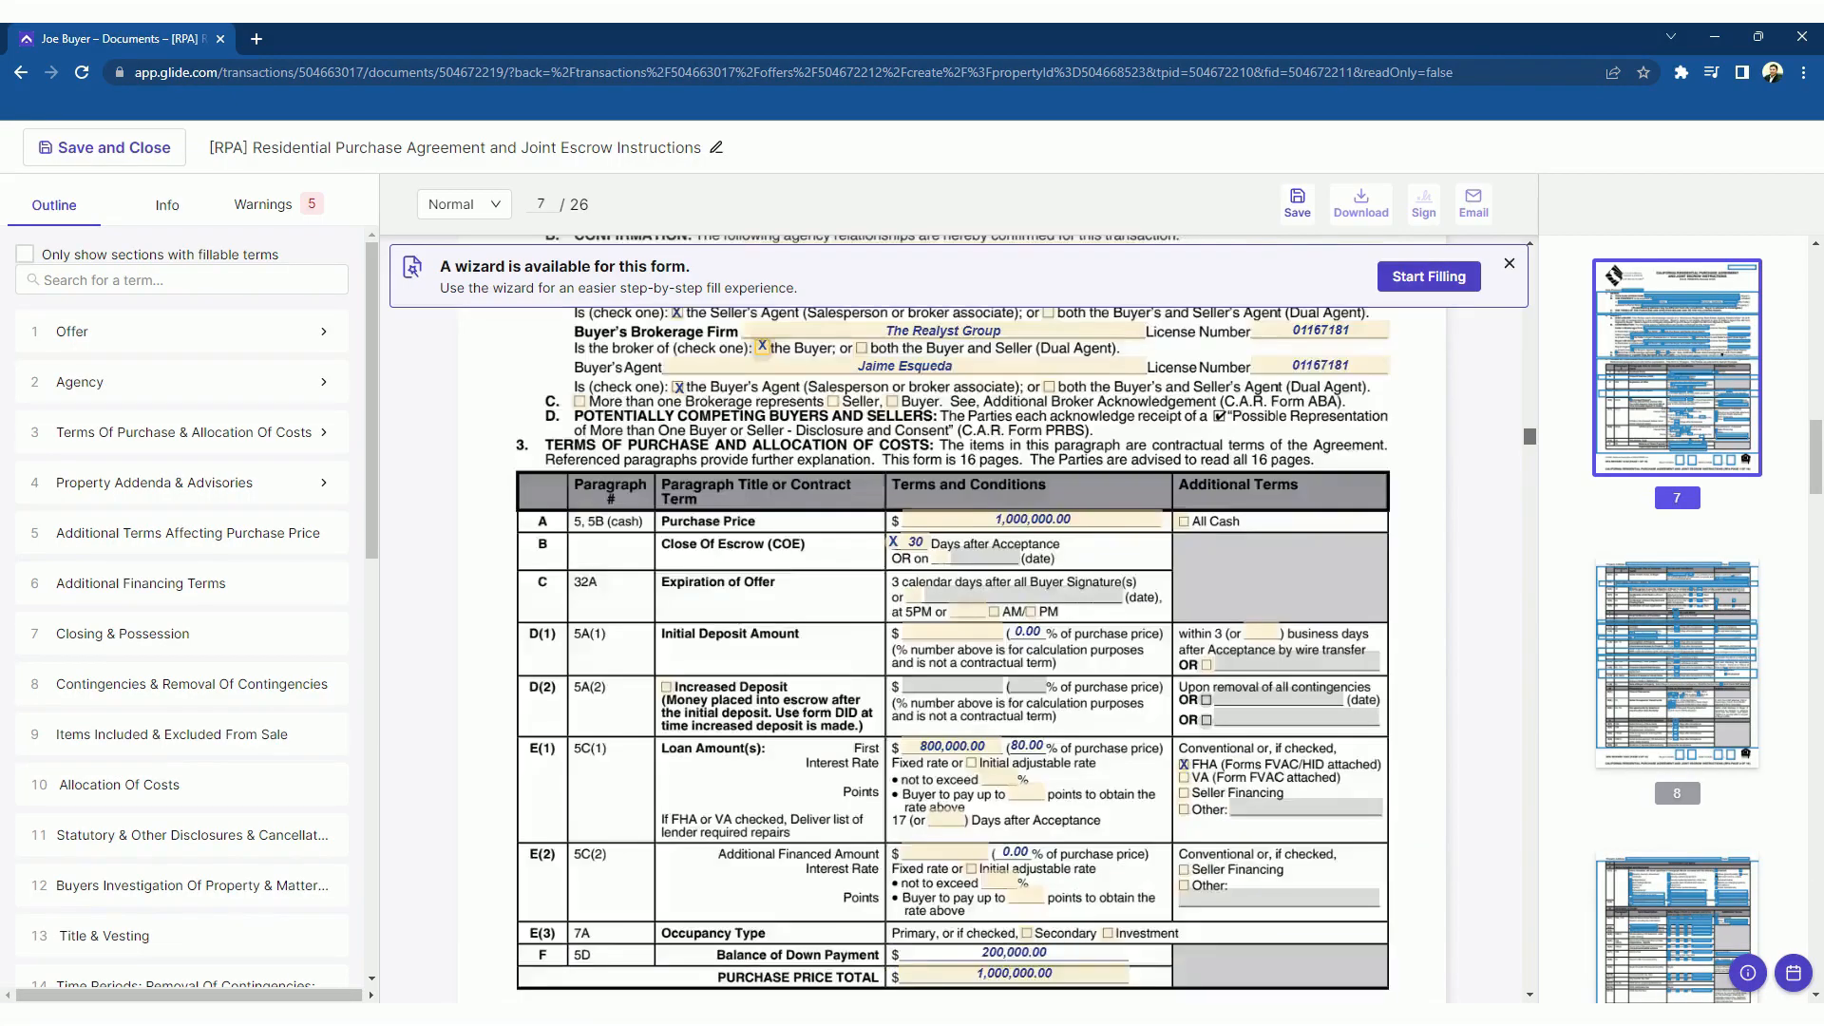
pyautogui.moveTo(1523, 457); pyautogui.dragTo(1525, 474)
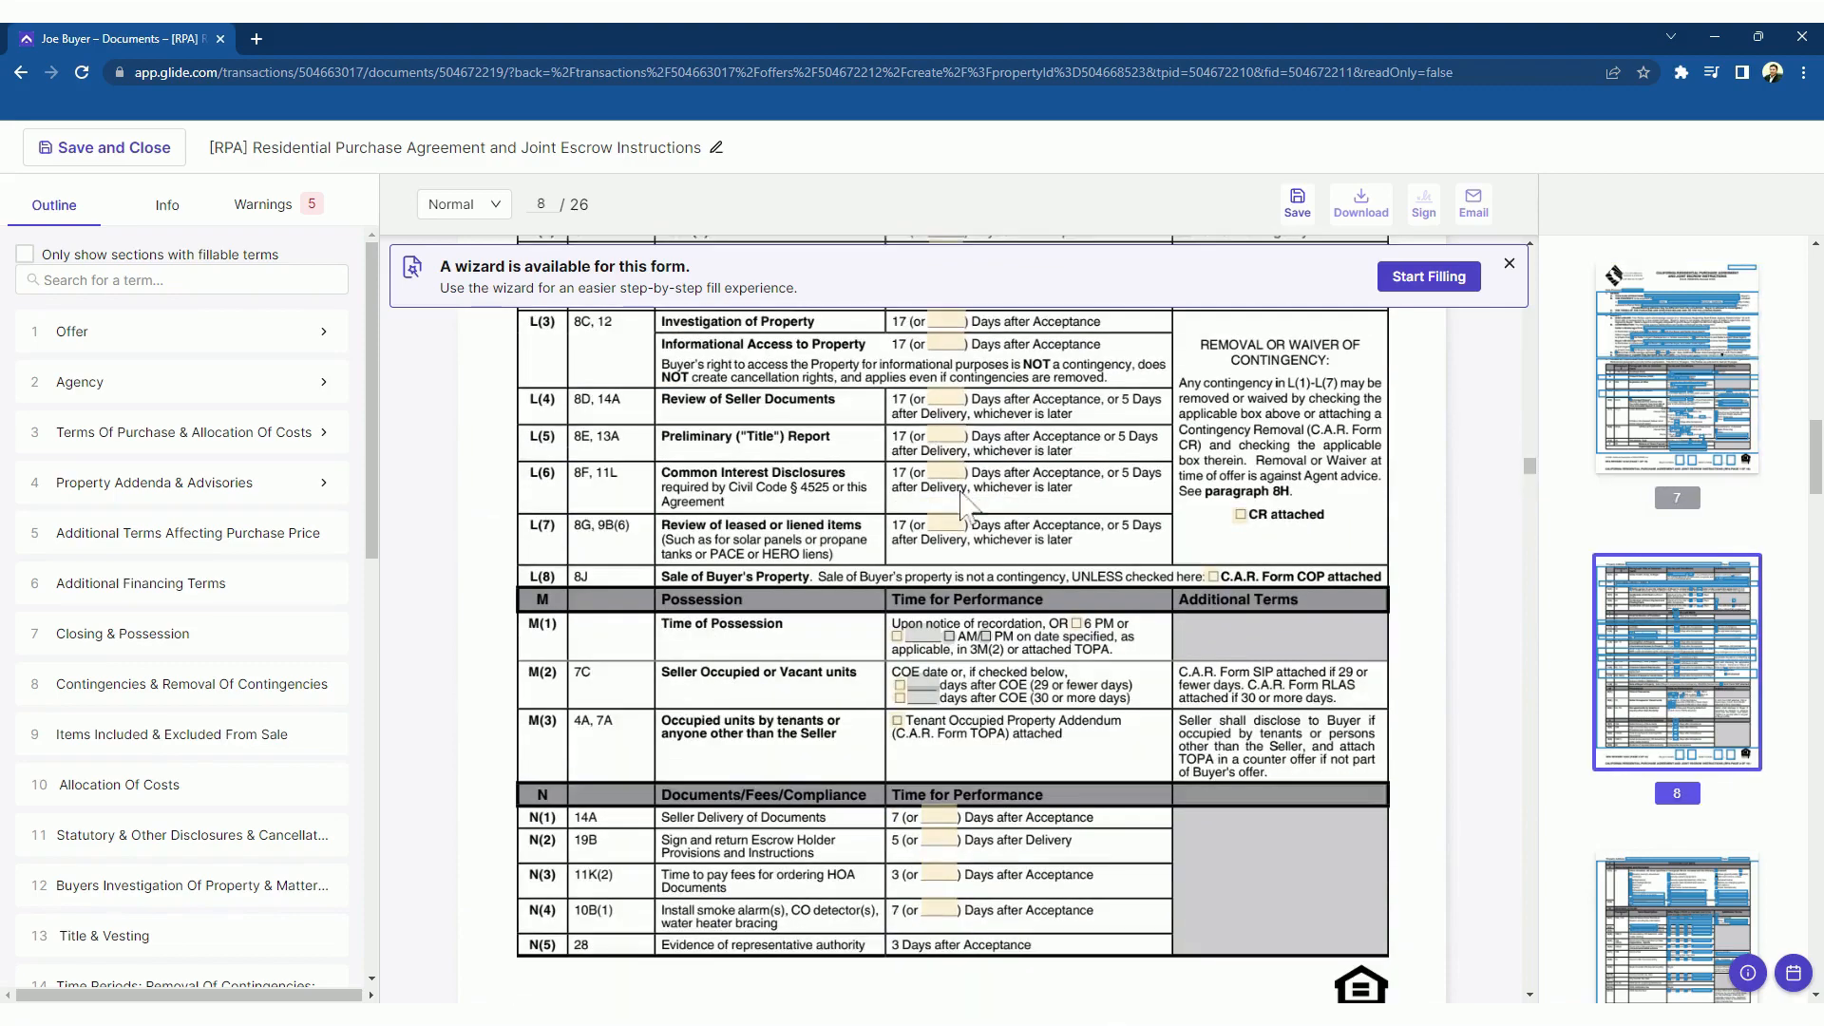
pyautogui.click(109, 157)
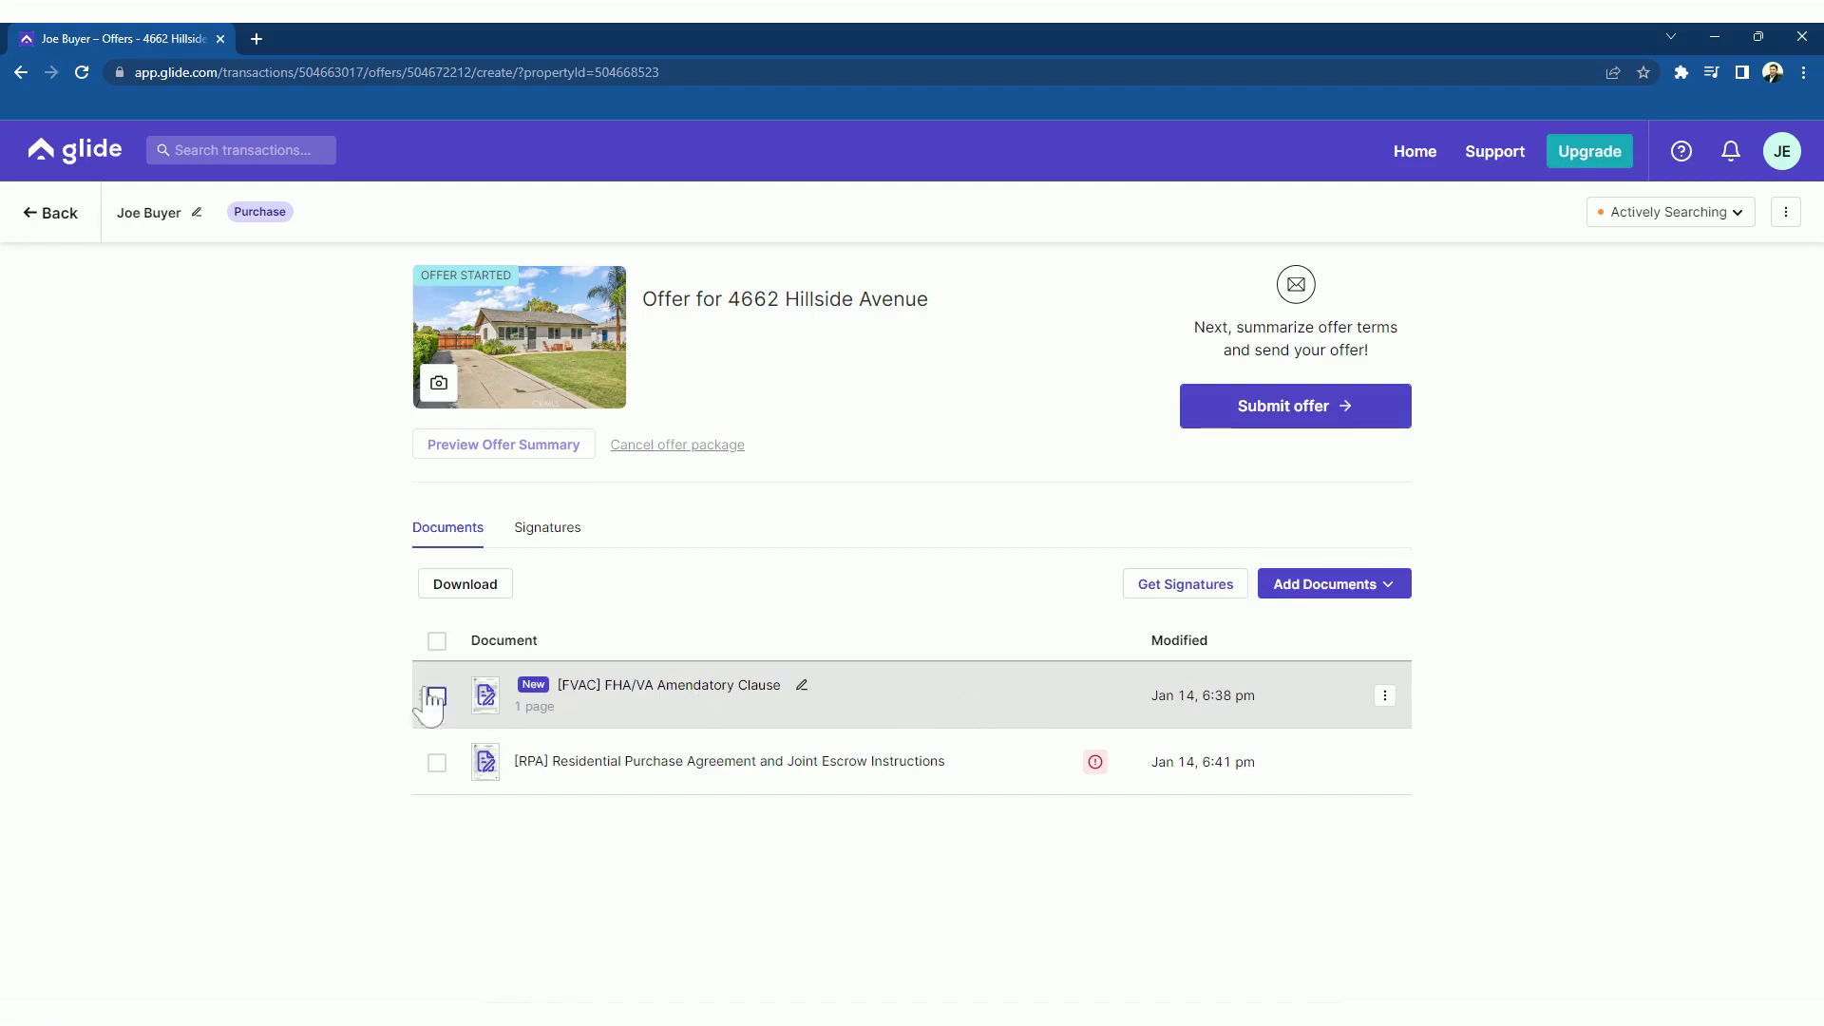
# Move the FVAC below the RPA and start a signature request for both documents
pyautogui.moveTo(418, 689); pyautogui.dragTo(432, 760)
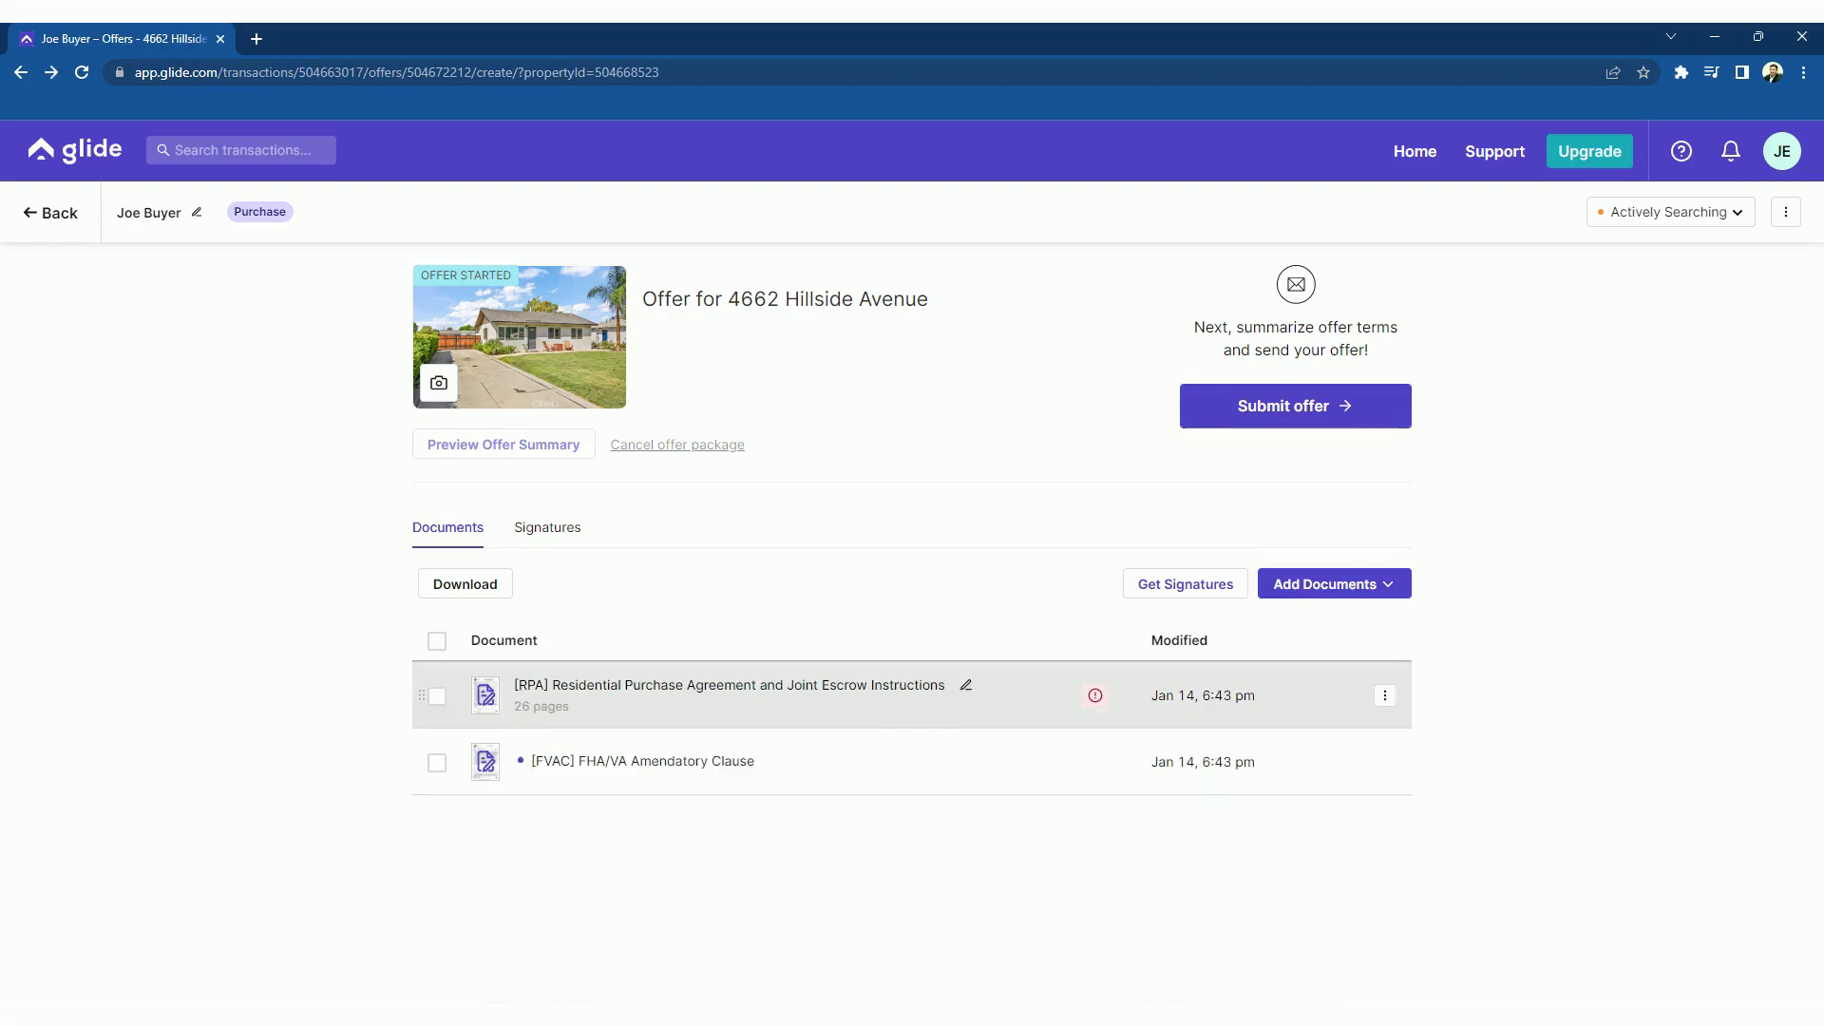
pyautogui.click(1176, 596)
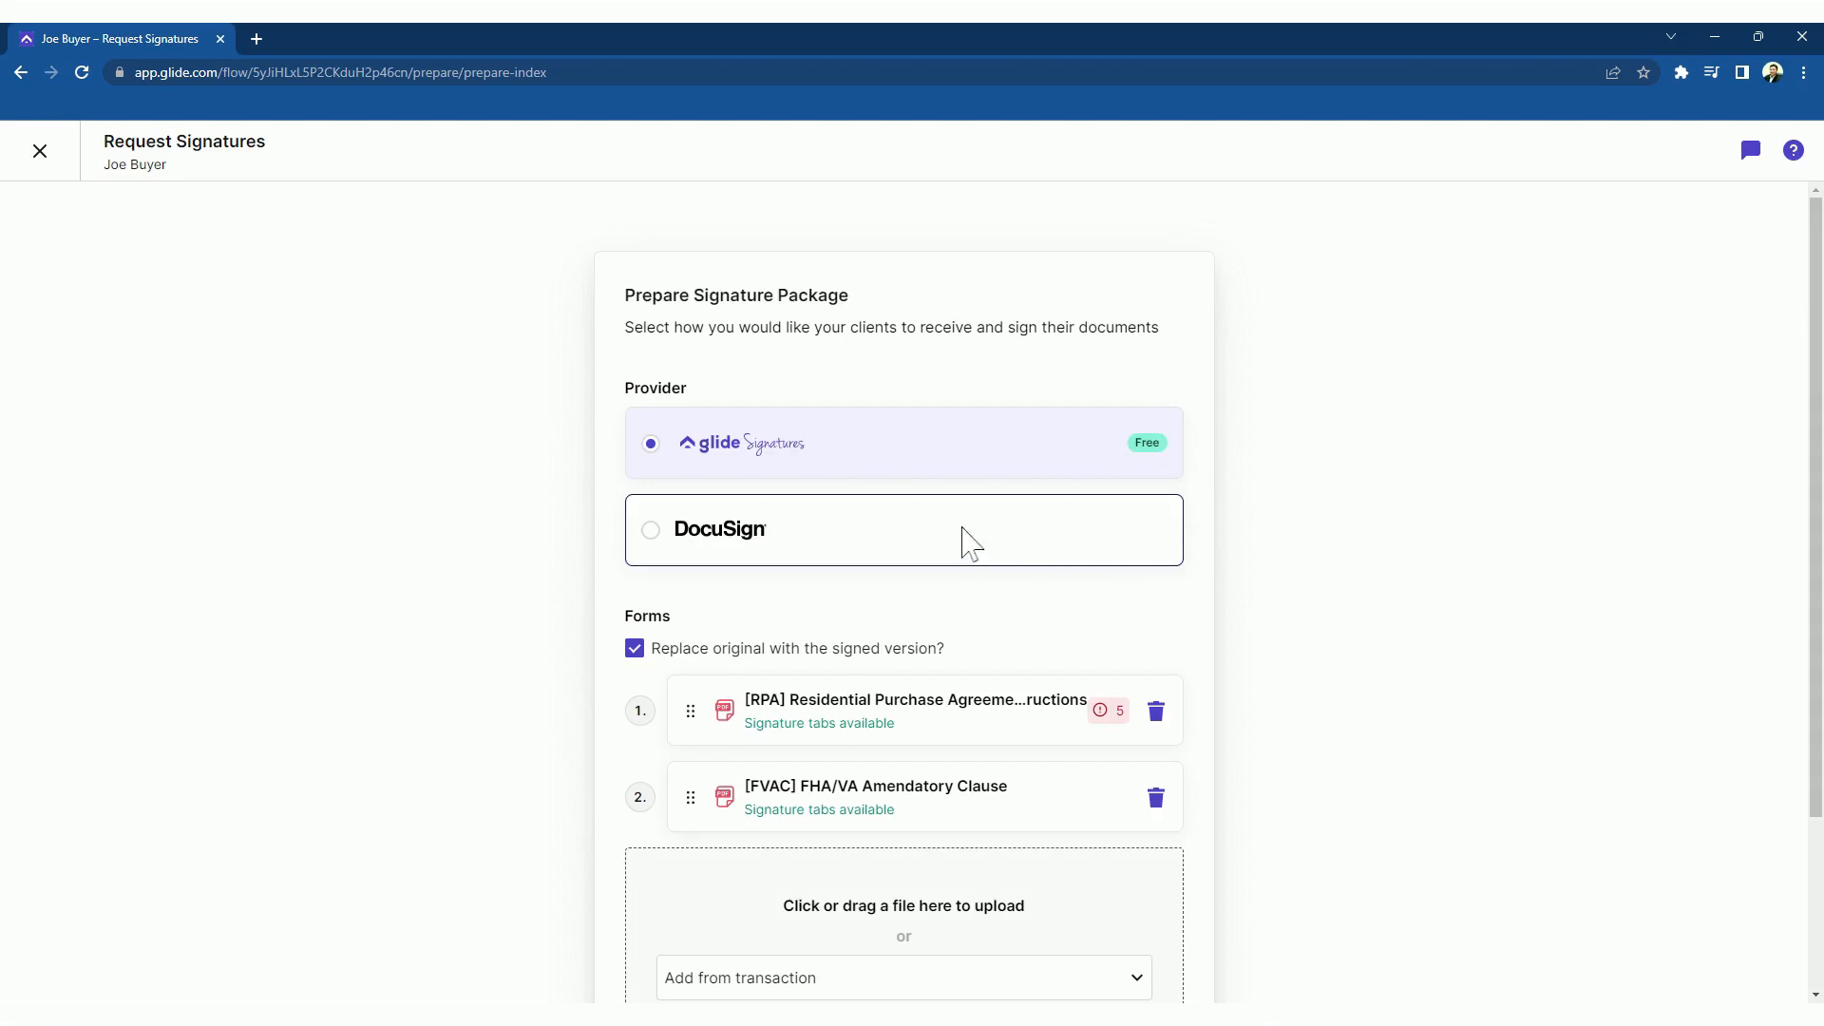
# Advance the signature request through signer selection and tab placement to Review and Send
pyautogui.scroll(-3, 1294, 546)
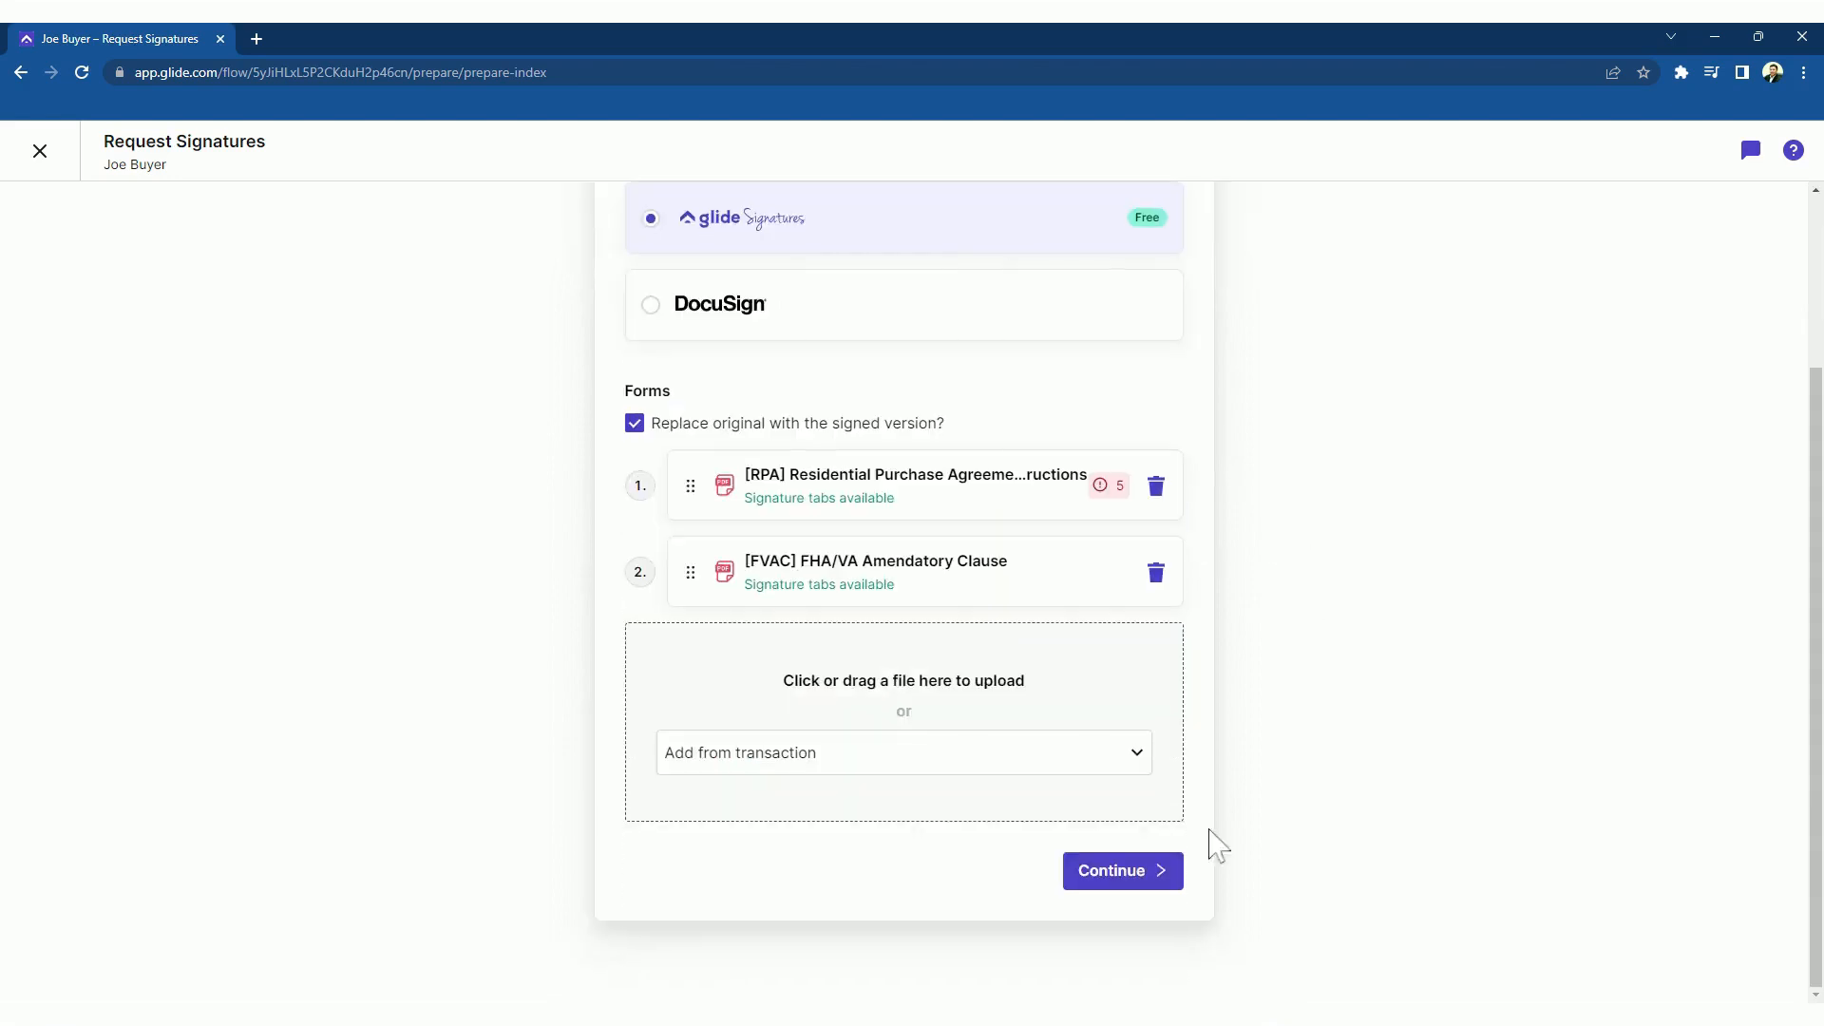
pyautogui.click(1135, 871)
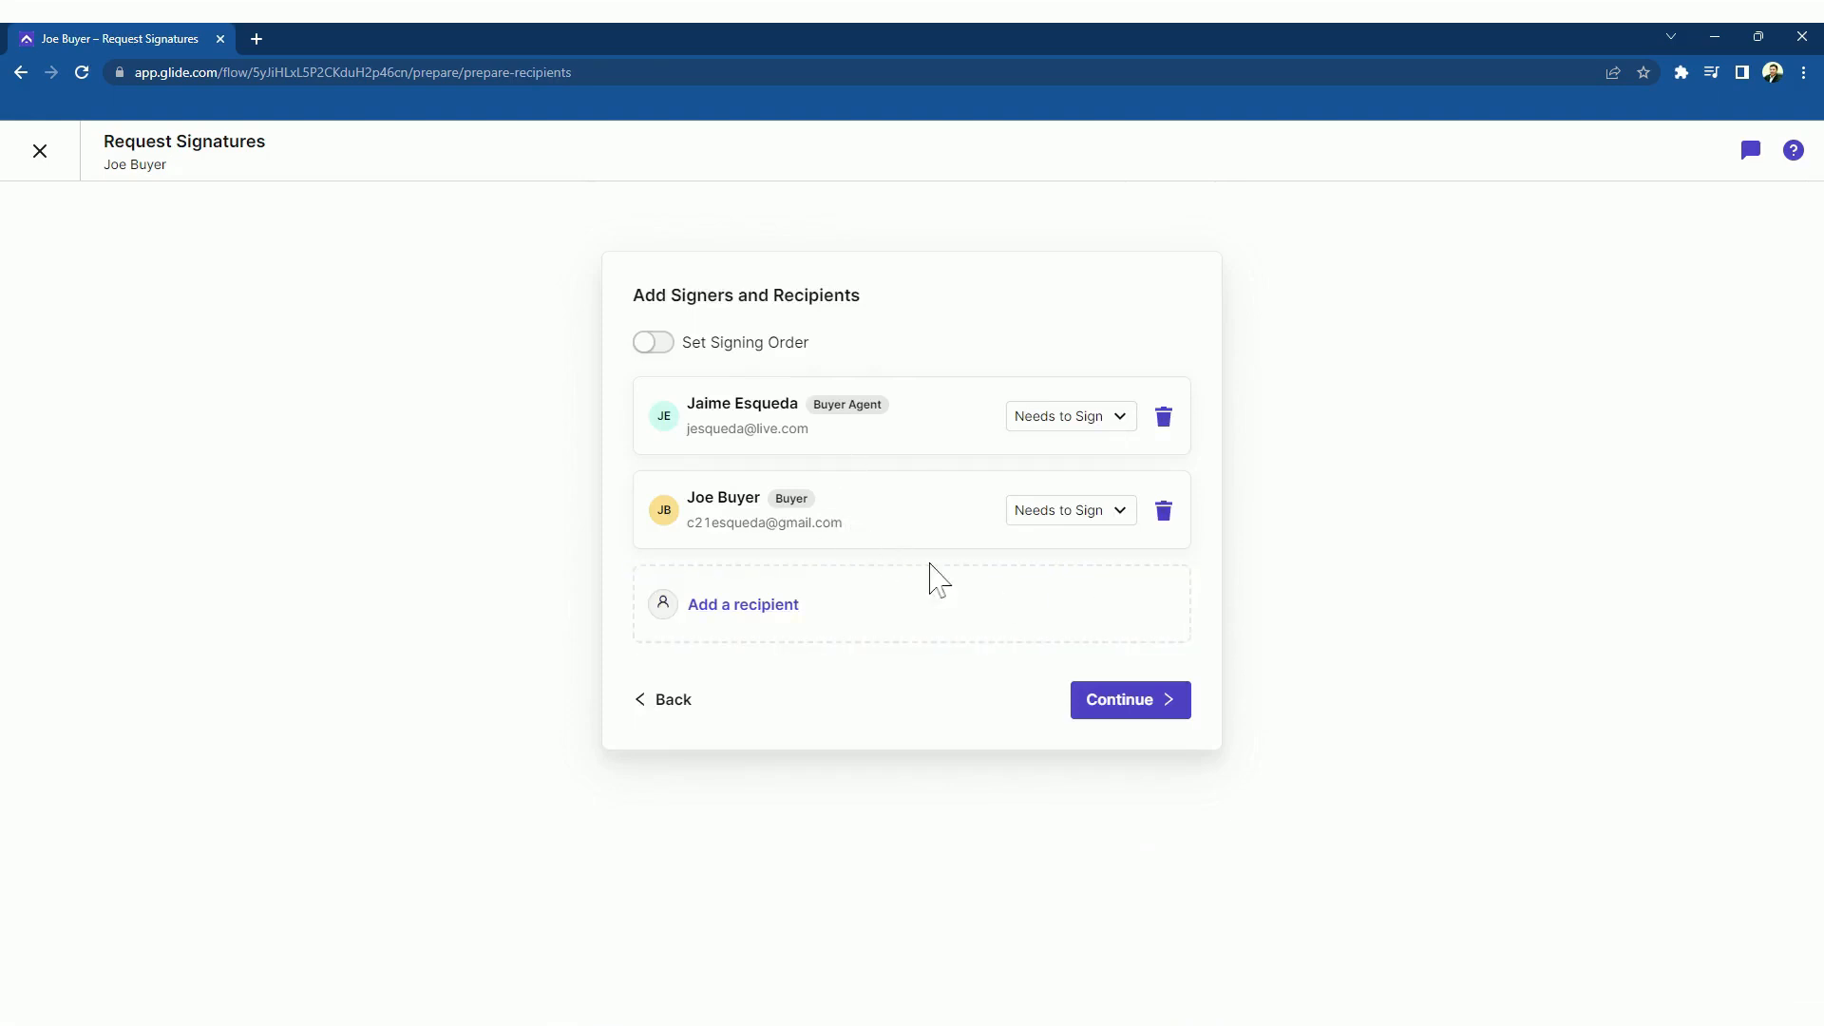
pyautogui.click(1130, 700)
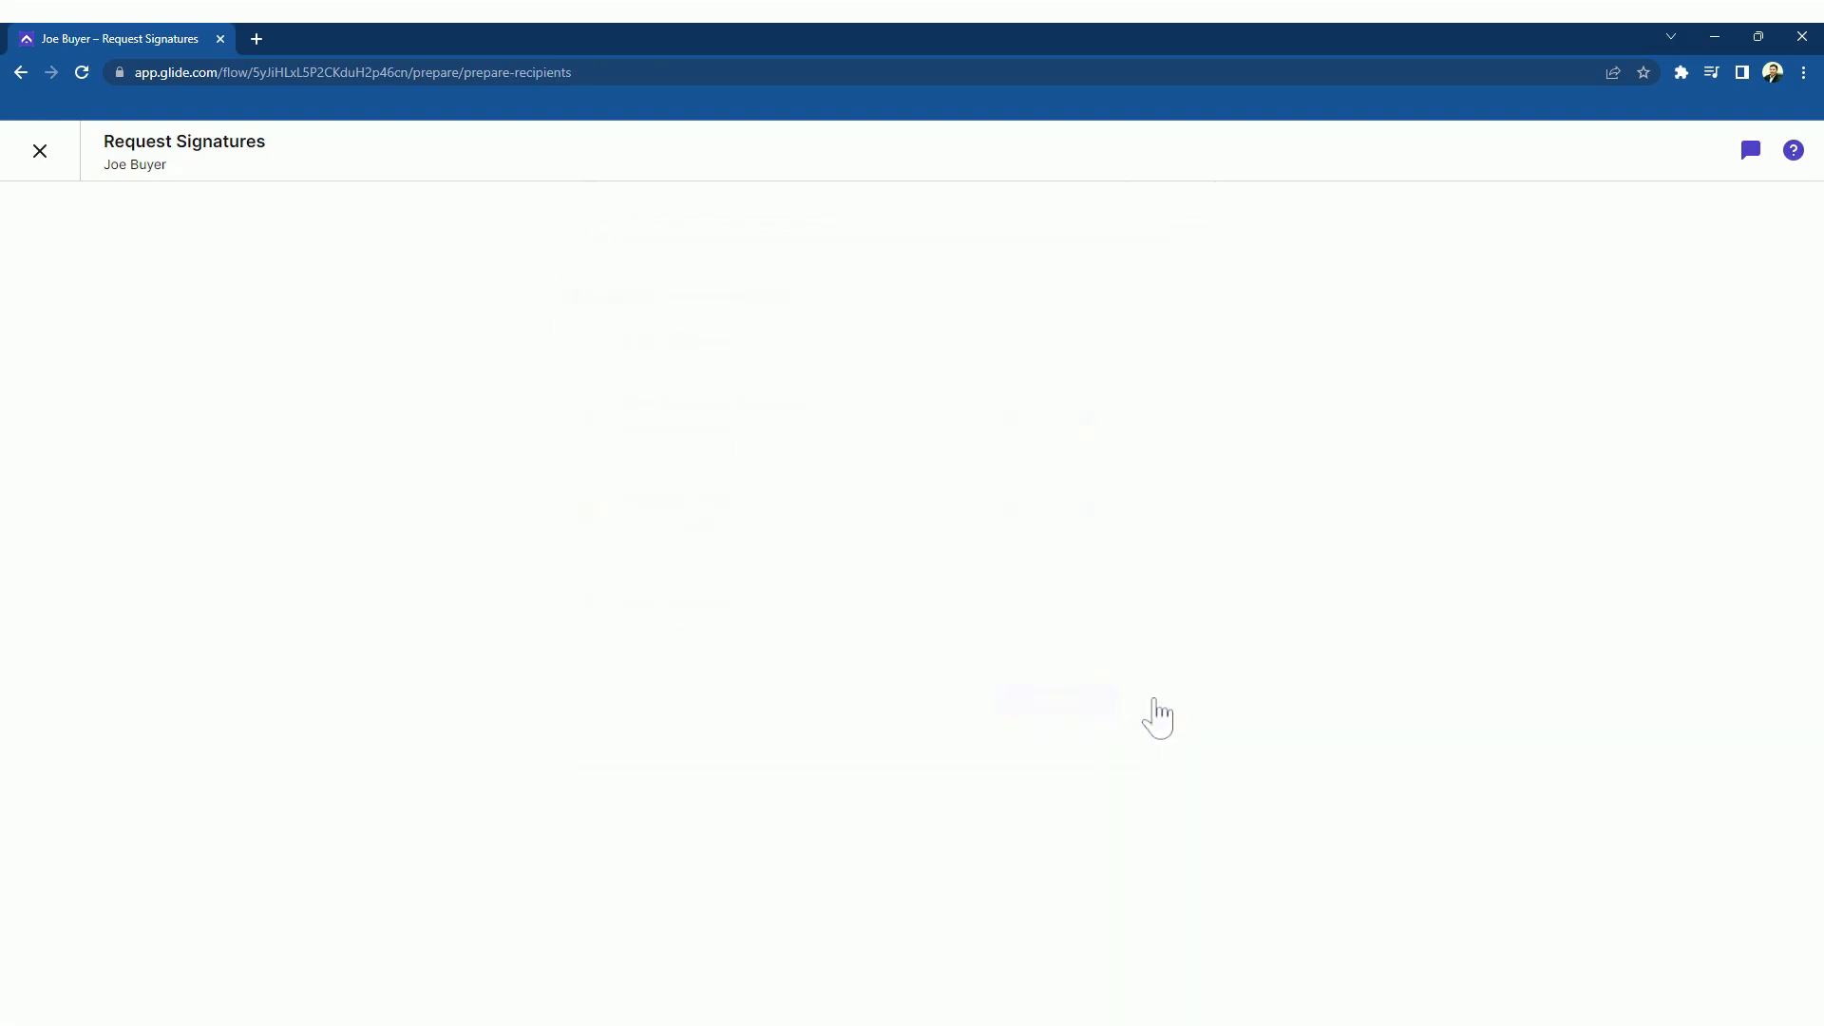
pyautogui.scroll(-10, 1530, 304)
pyautogui.scroll(-15, 1529, 302)
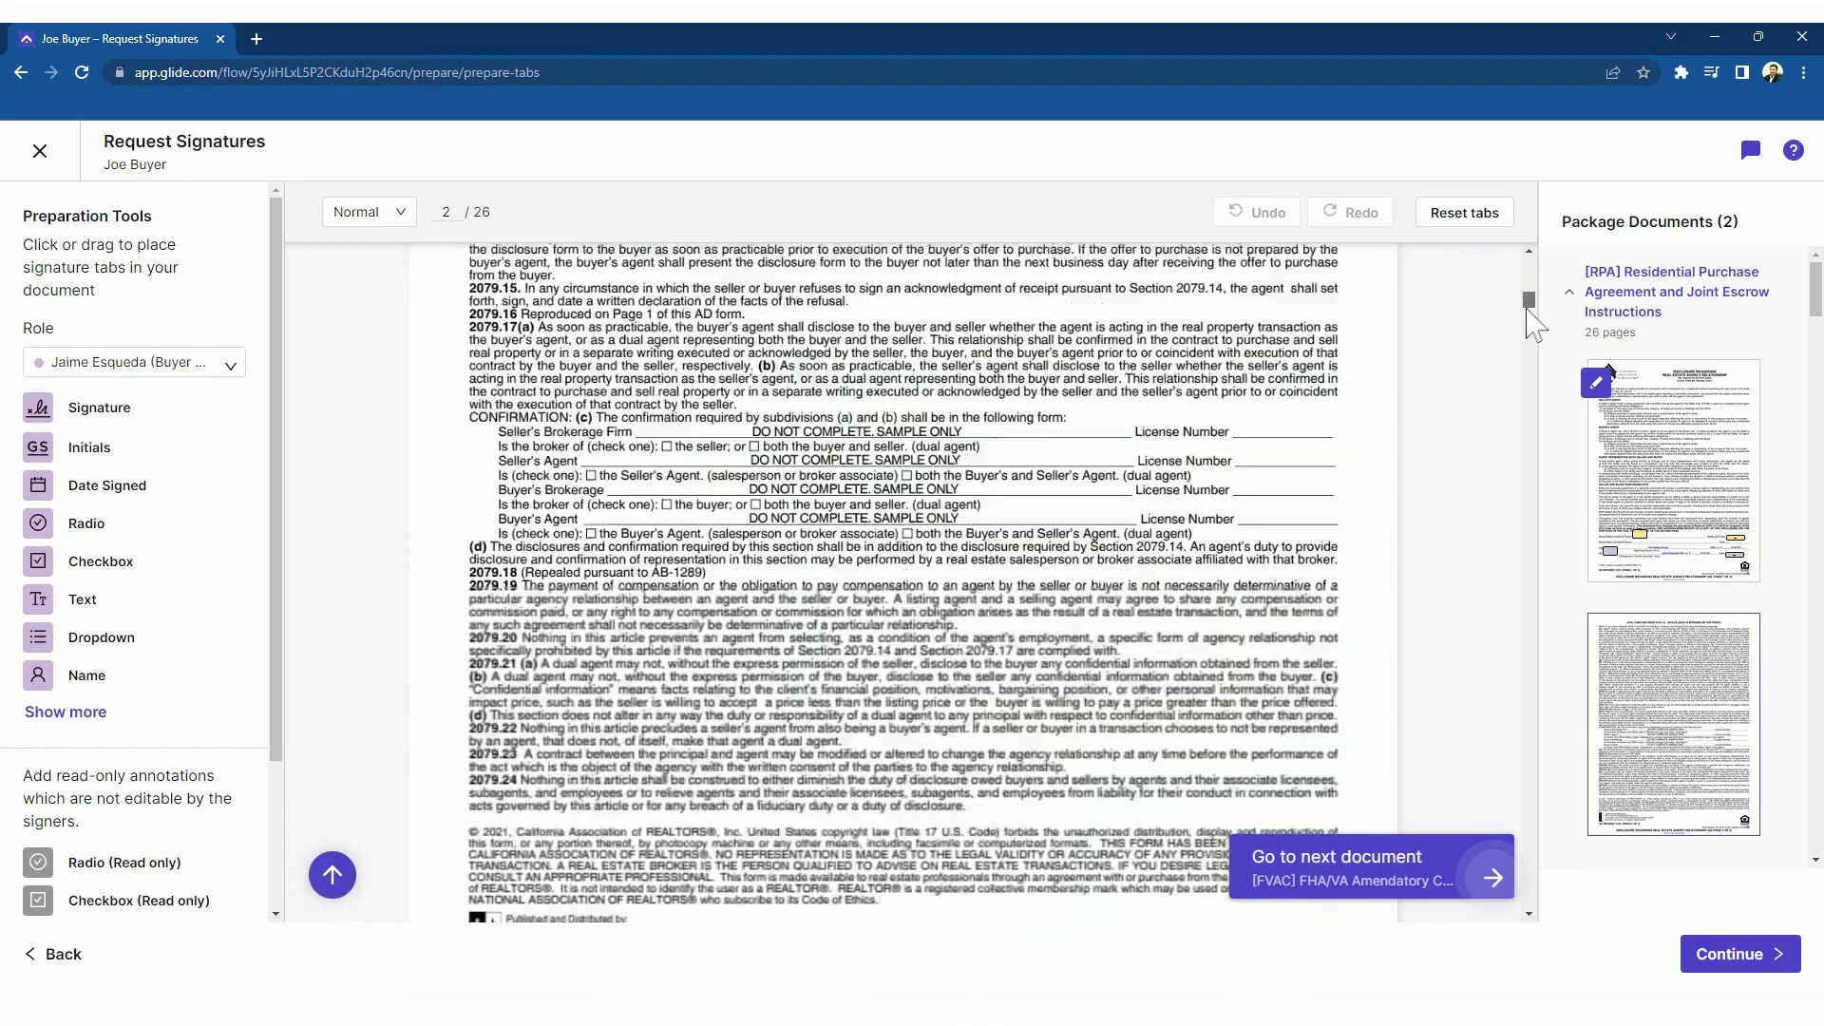
pyautogui.moveTo(1527, 340); pyautogui.dragTo(1526, 439)
pyautogui.click(1713, 961)
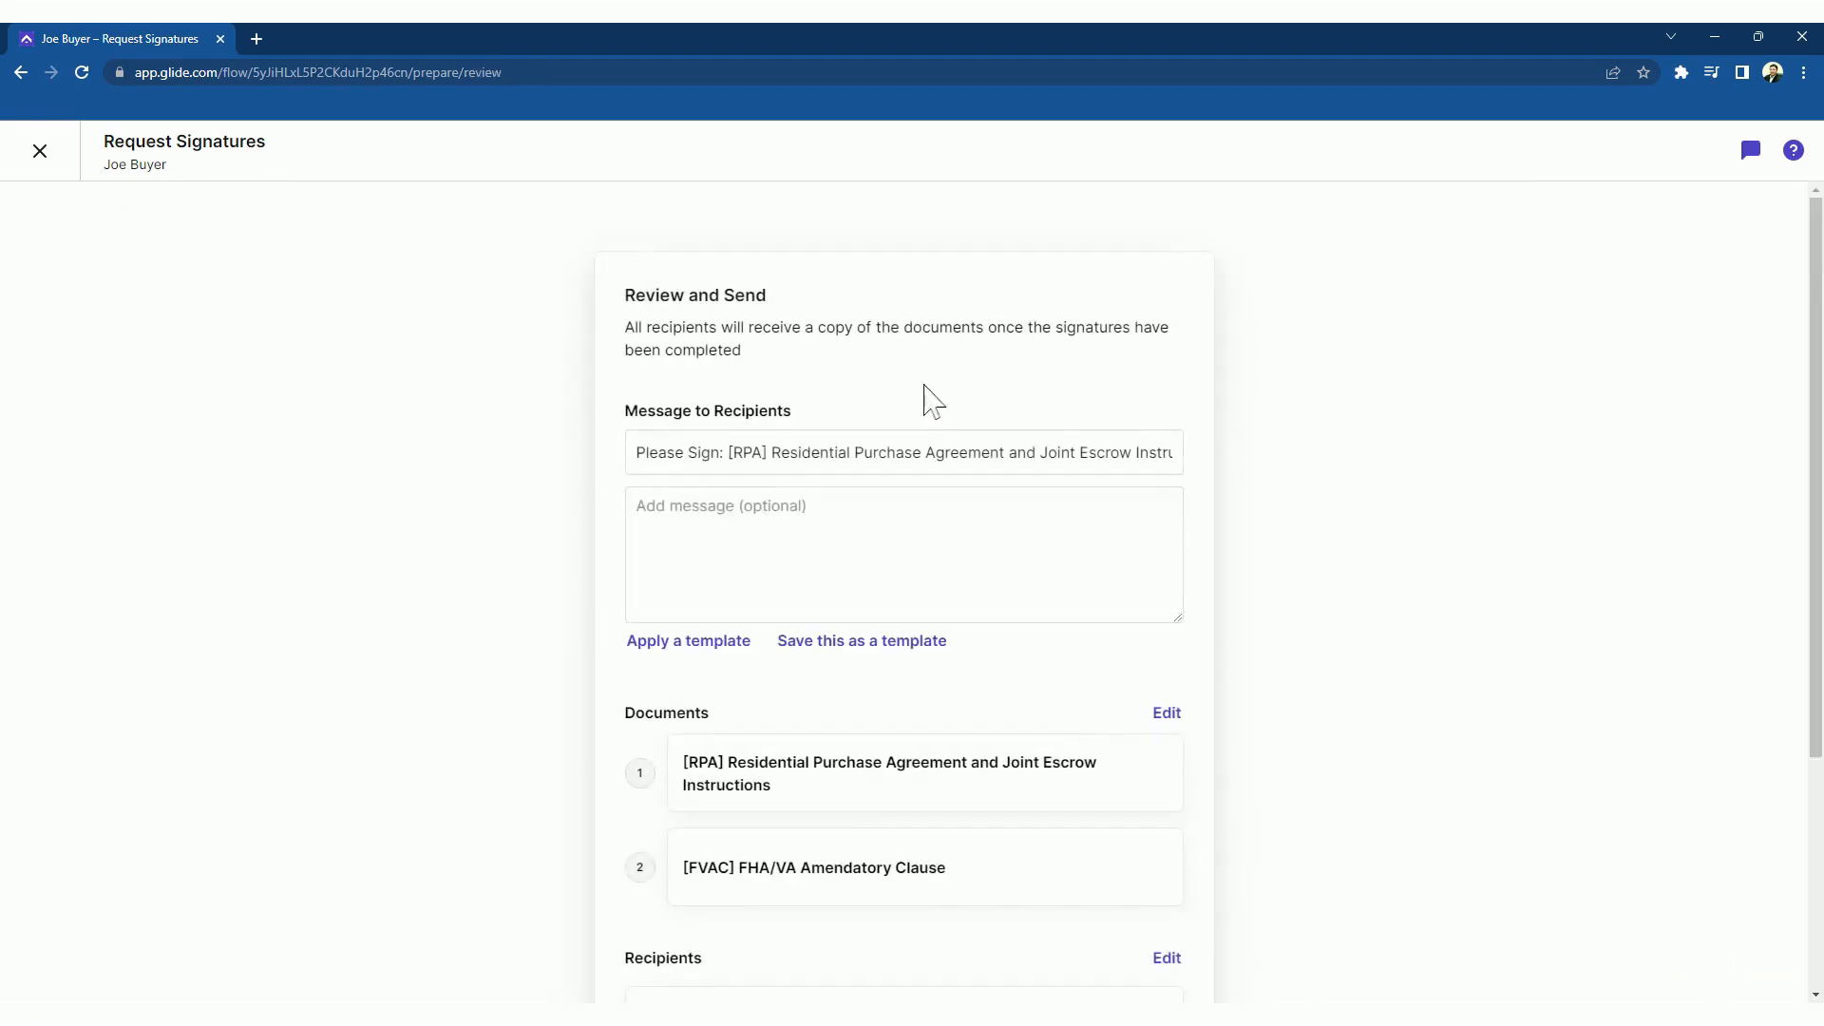
# Add 'Hillside Ave' to the request's subject after 'Please Sign:'
pyautogui.click(840, 446)
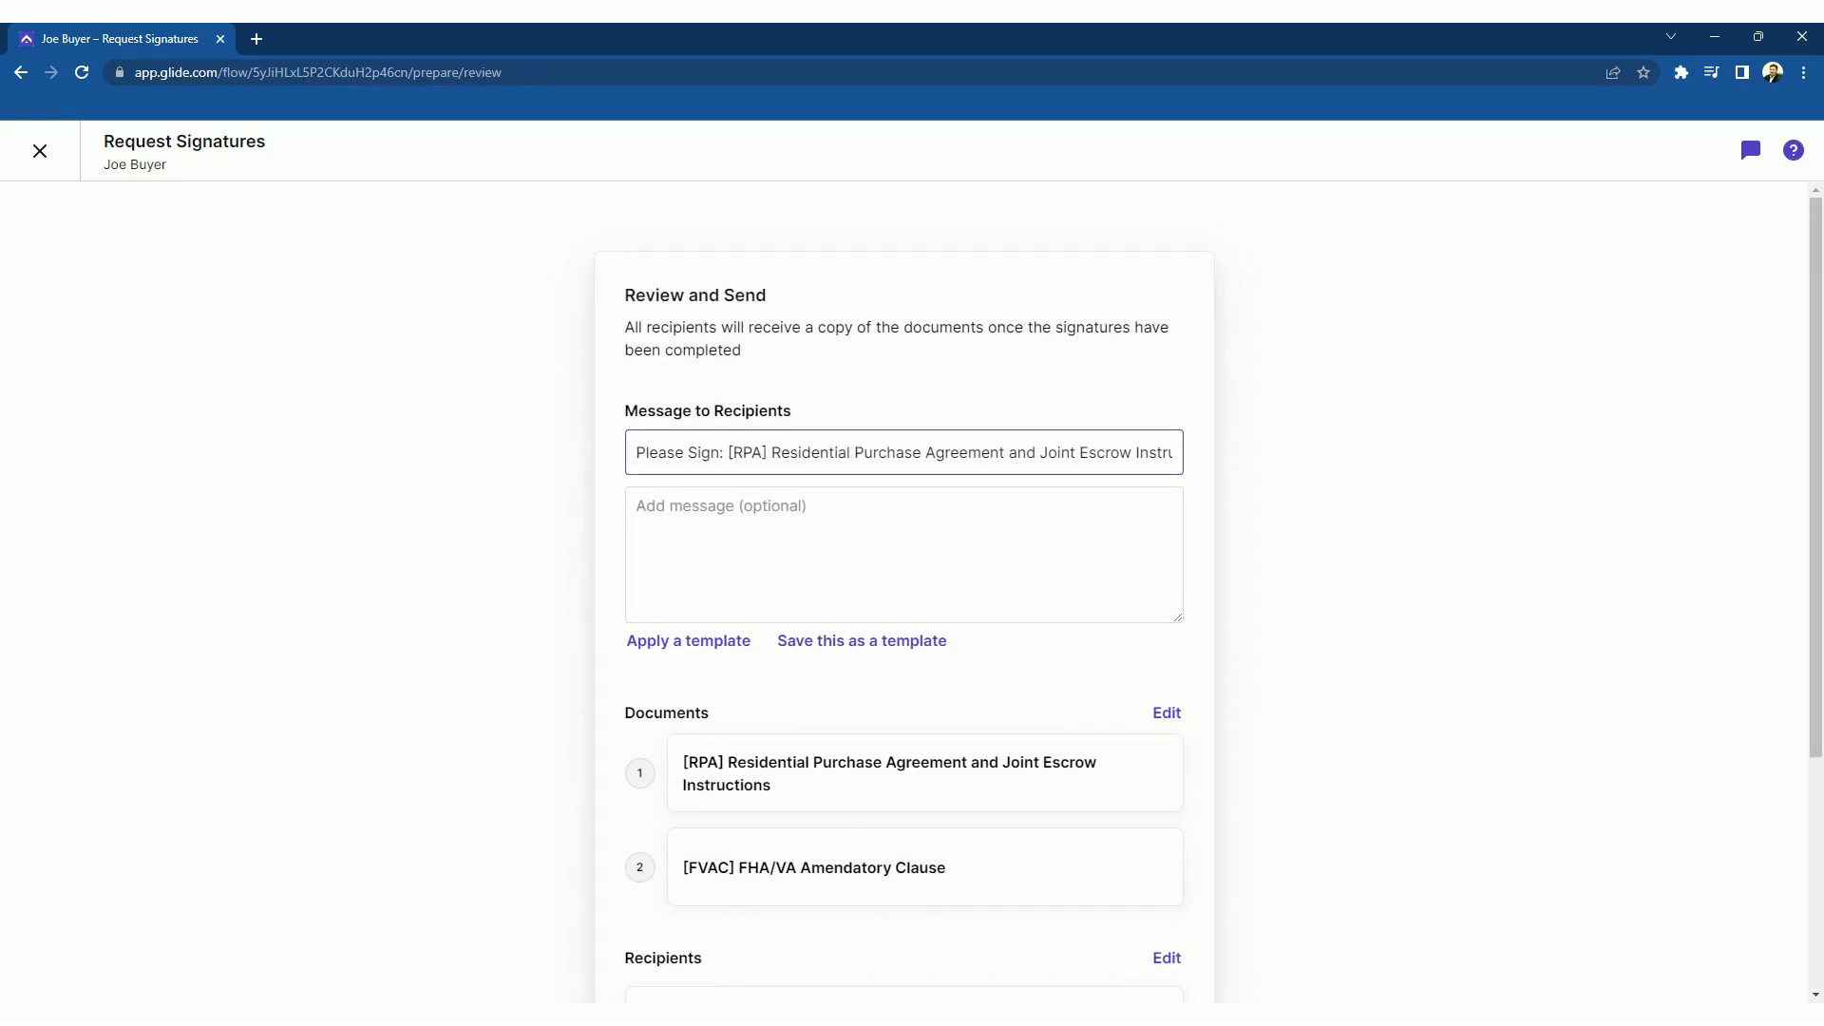
pyautogui.write('Hi')
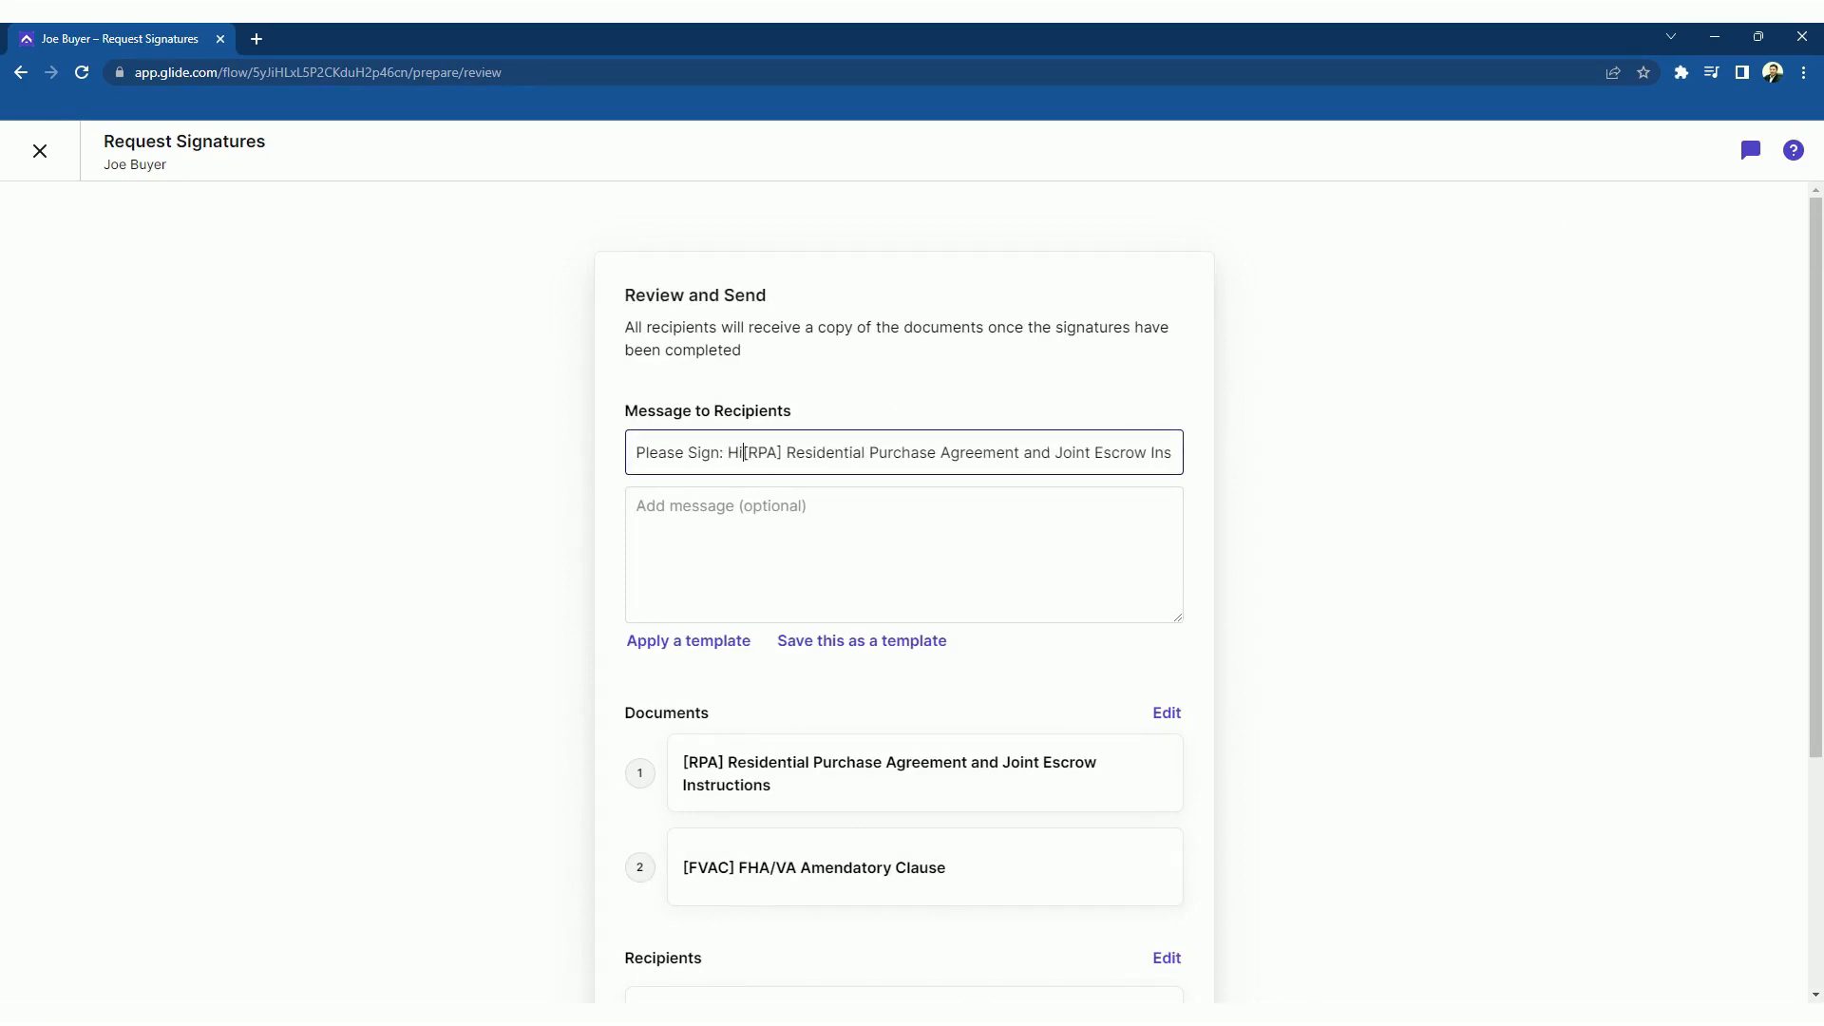
pyautogui.write('llsida V')
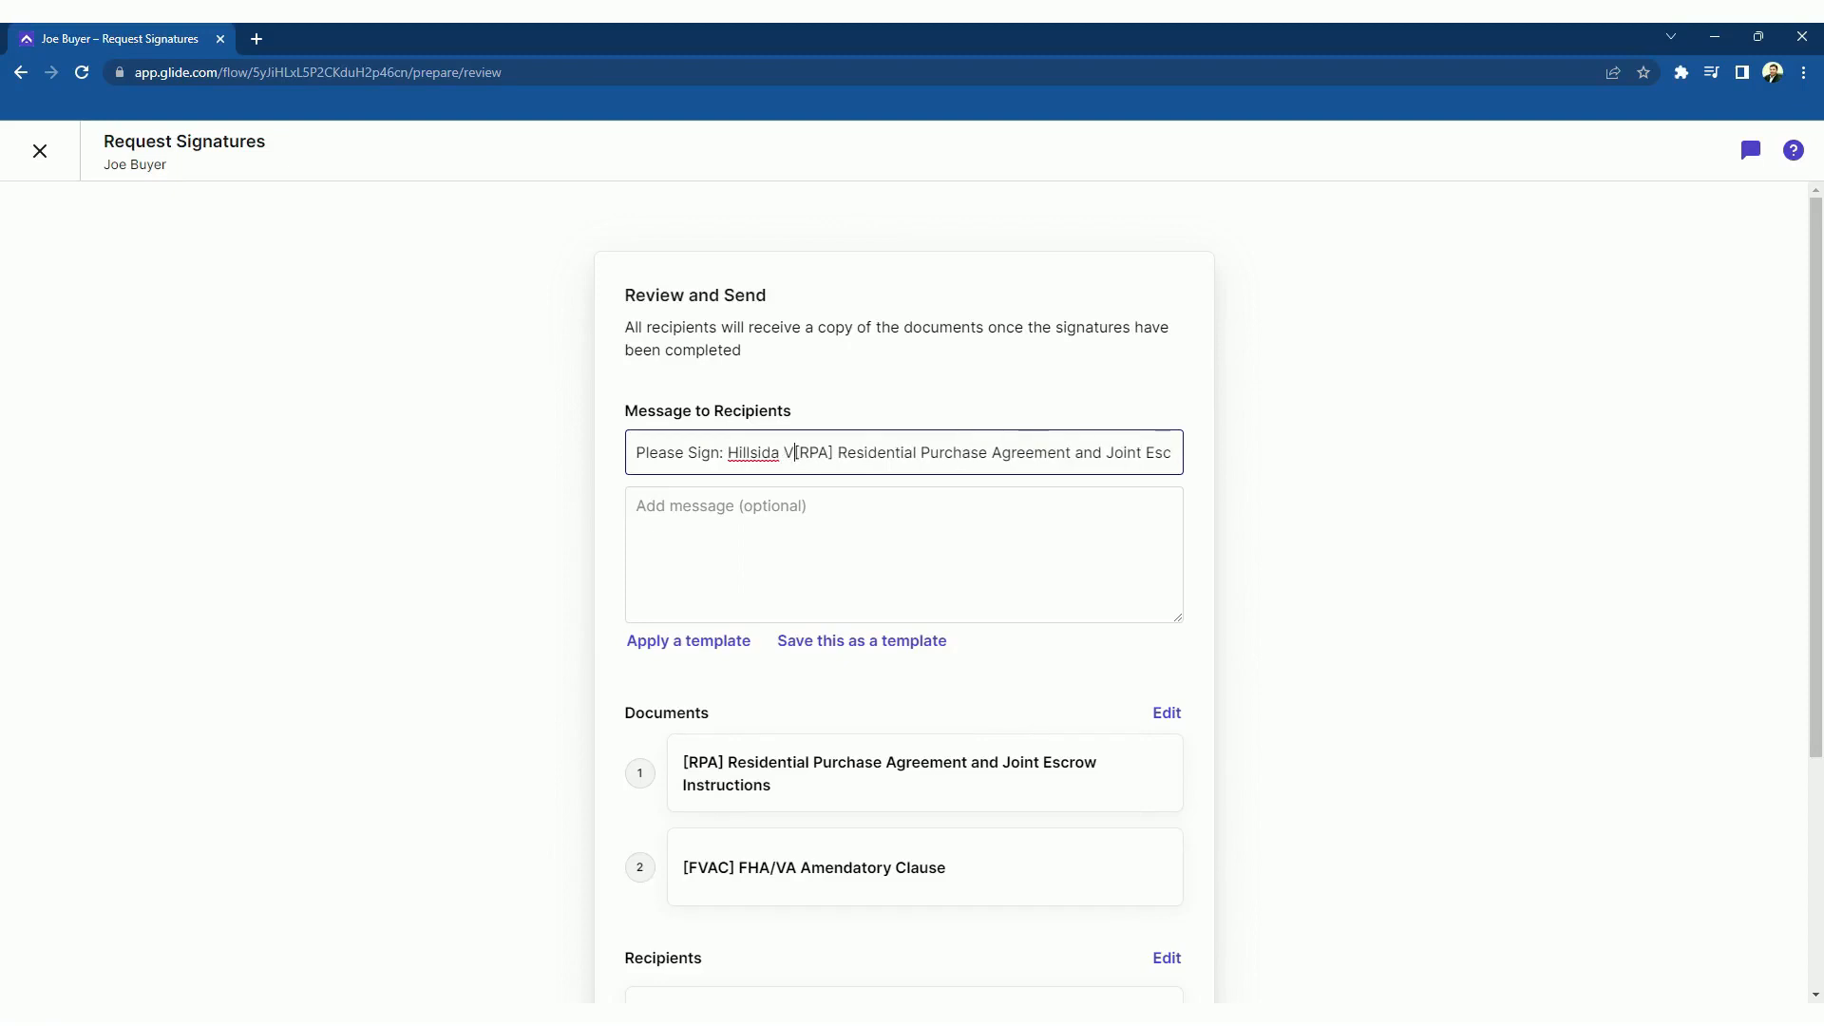
pyautogui.press('BackSpace')
pyautogui.press('BackSpace')
pyautogui.write('e Ave')
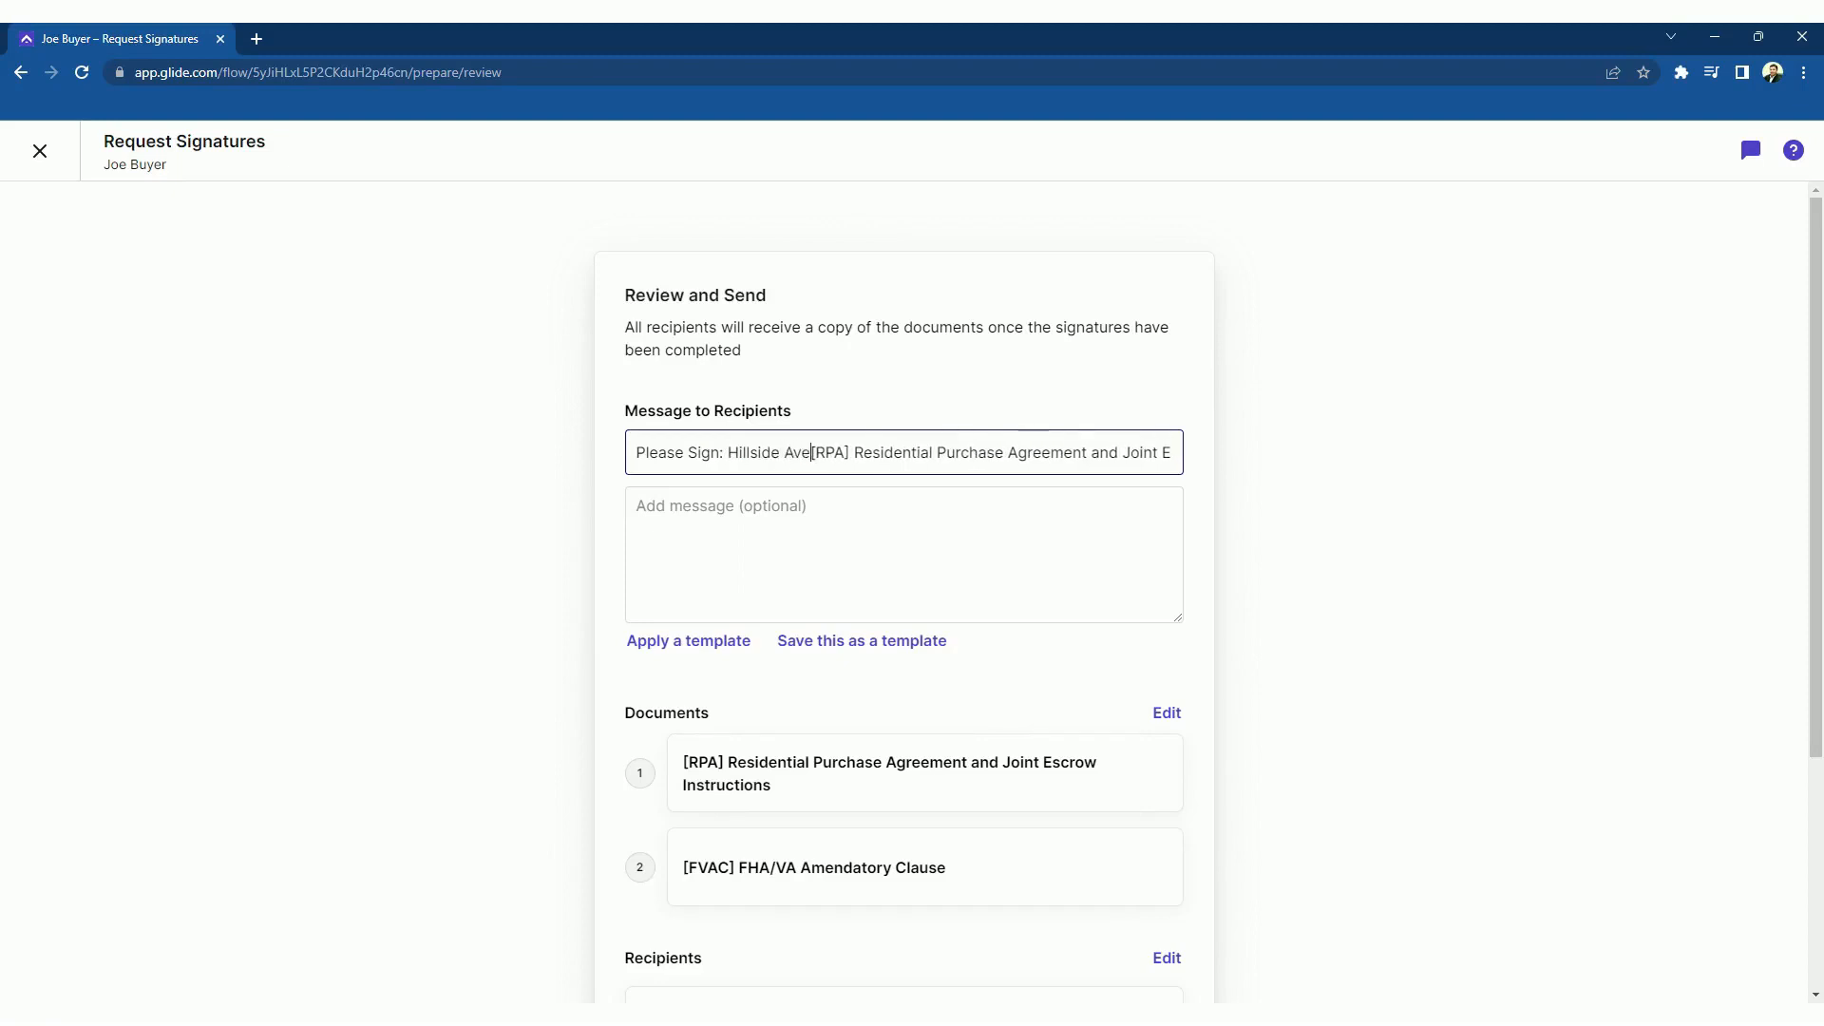
# Send the signature request and choose to sign it now yourself
pyautogui.scroll(-4, 1309, 548)
pyautogui.click(1137, 872)
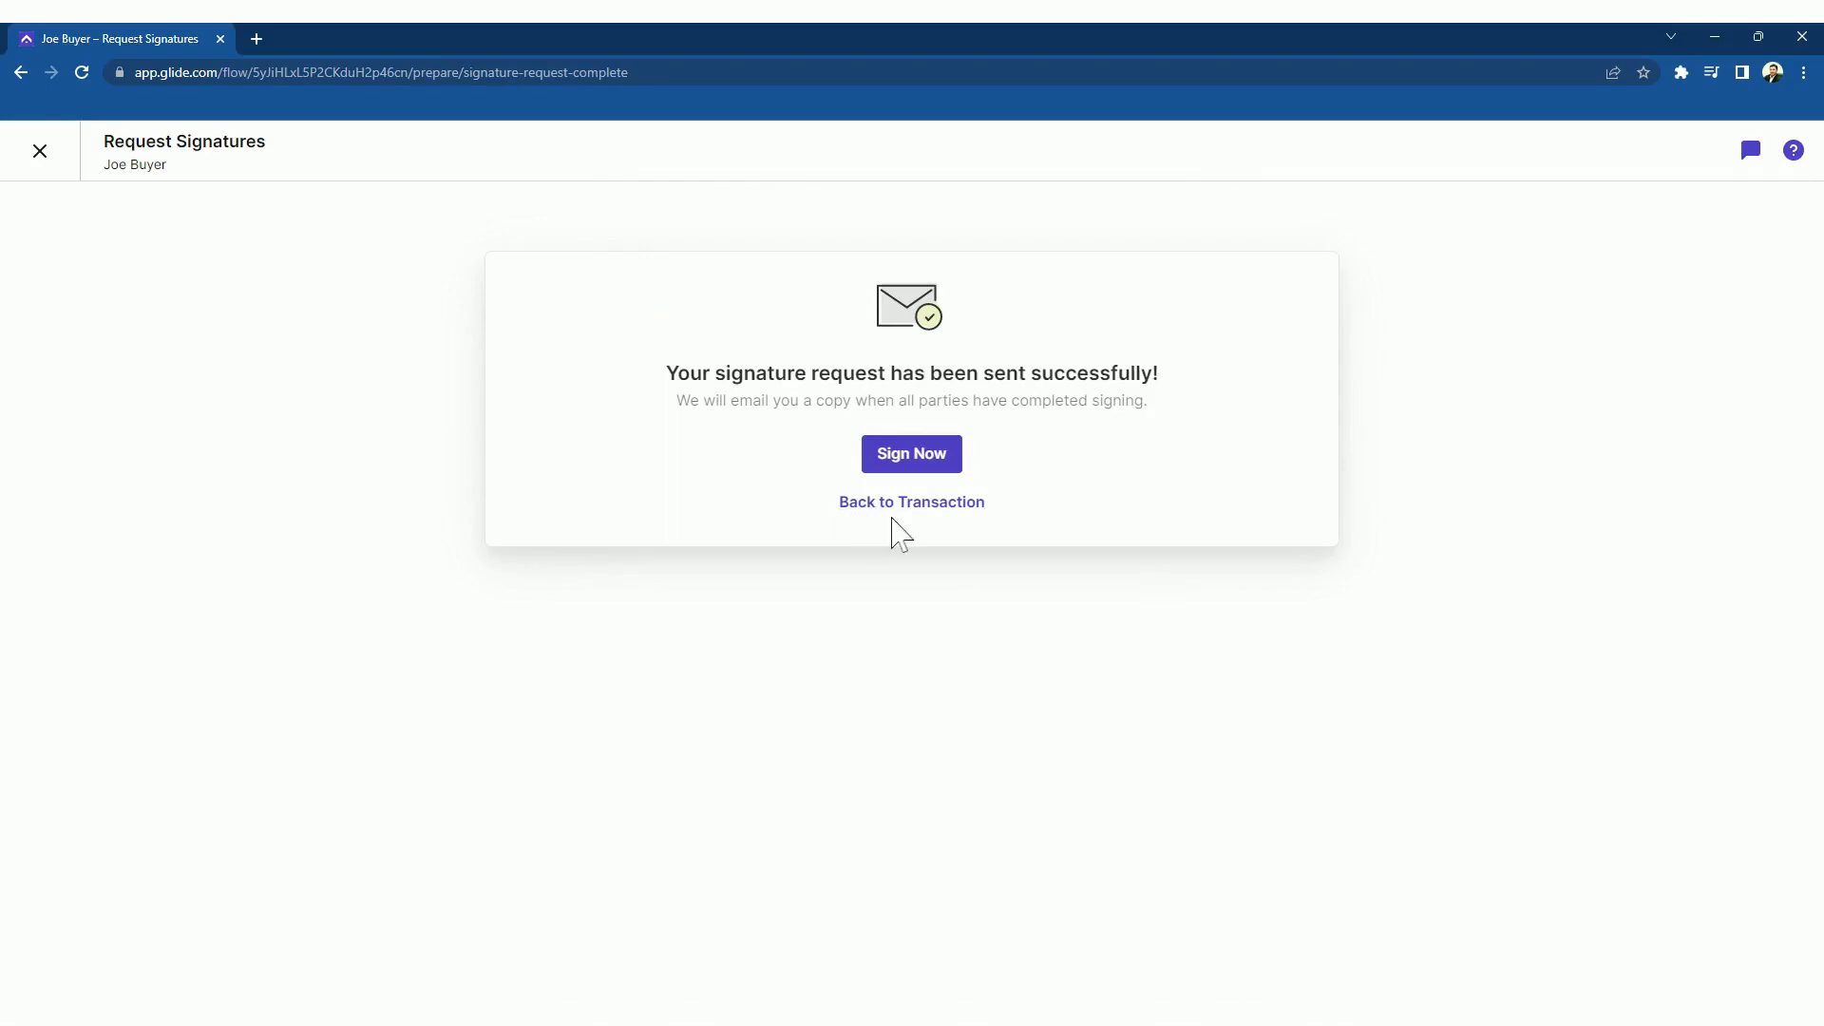
pyautogui.click(923, 460)
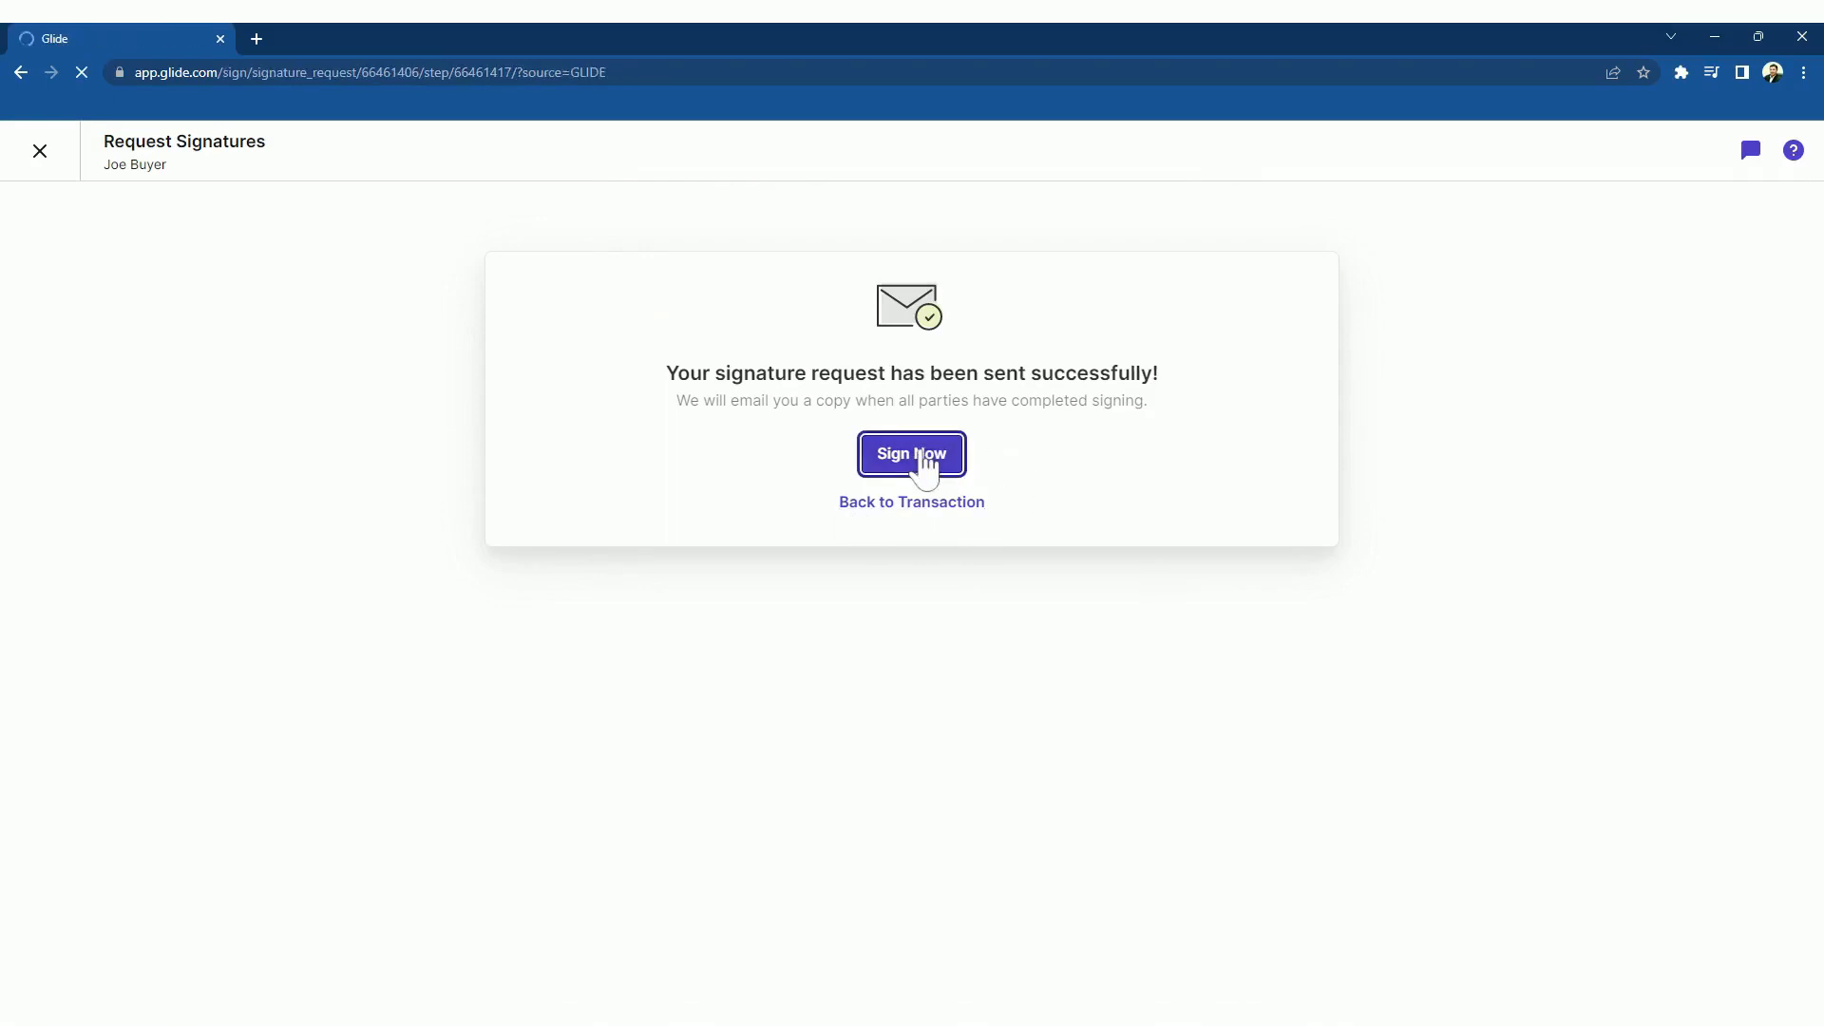
# Place the agent's signature on the purchase agreement and finish signing the package
pyautogui.click(1470, 616)
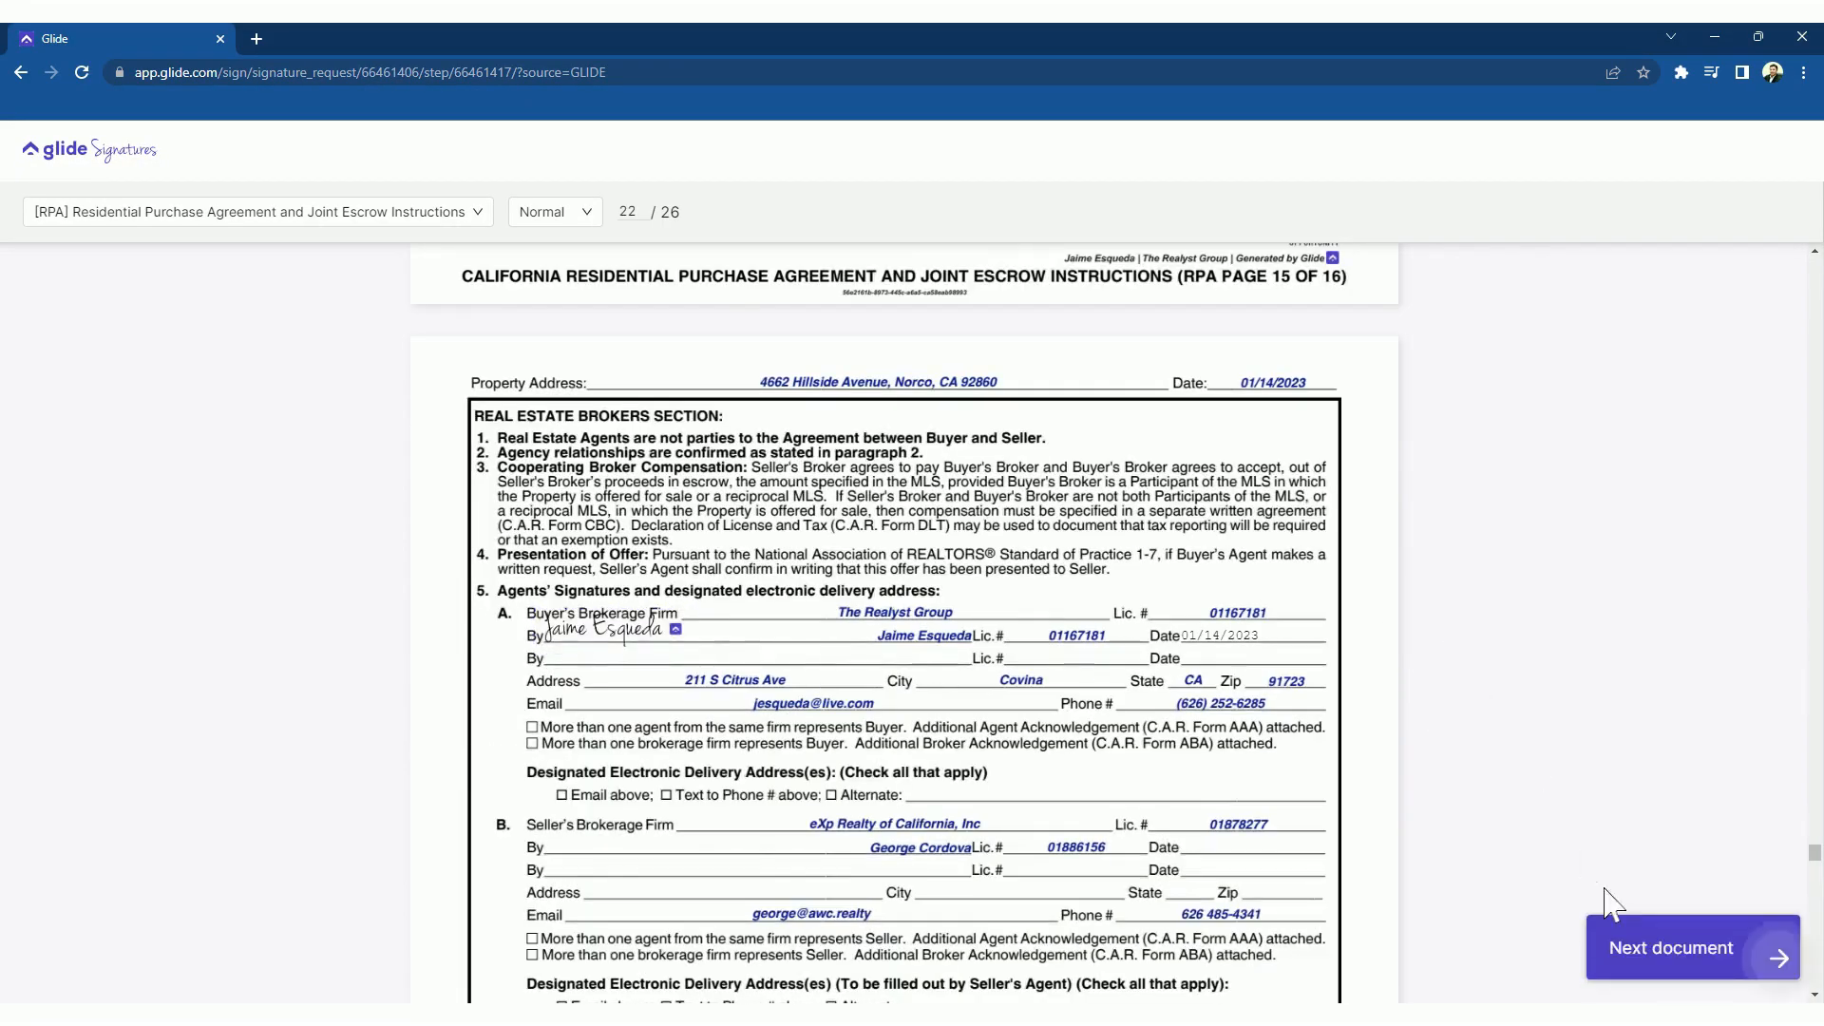
pyautogui.click(1638, 961)
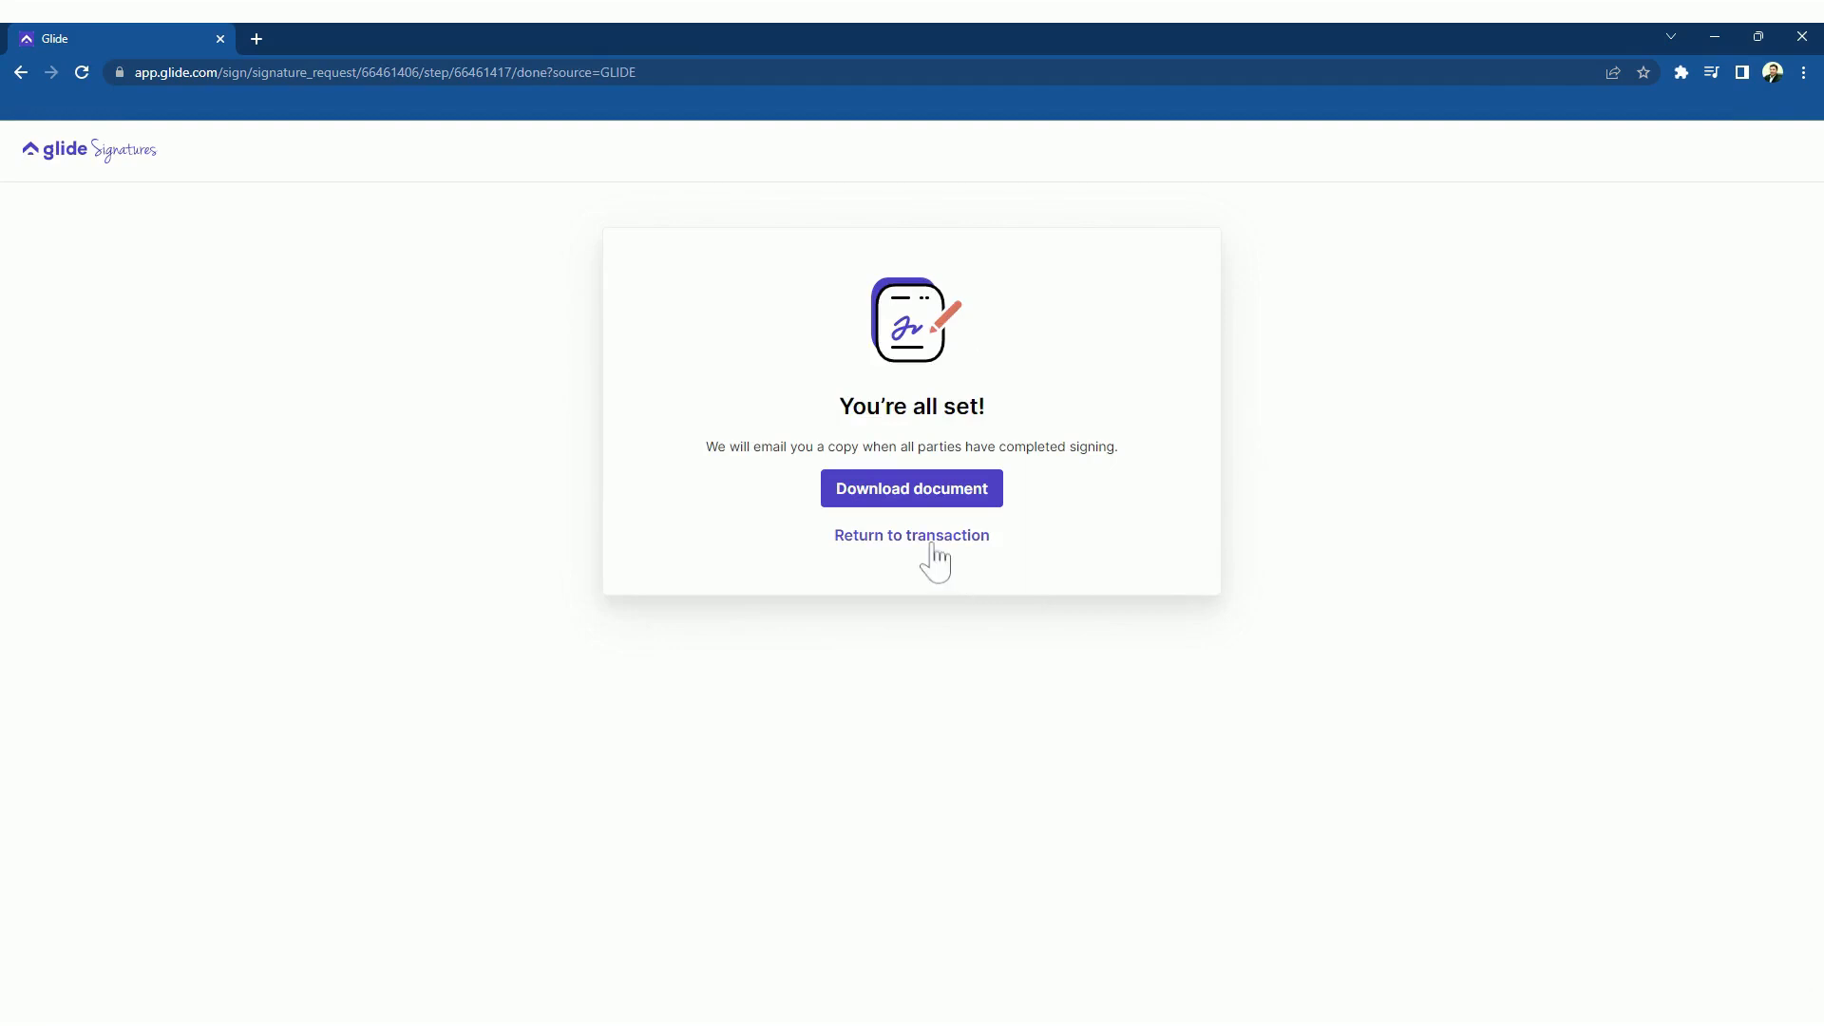
# Return to the transaction overview and use Review Offer in the notification email
pyautogui.click(916, 540)
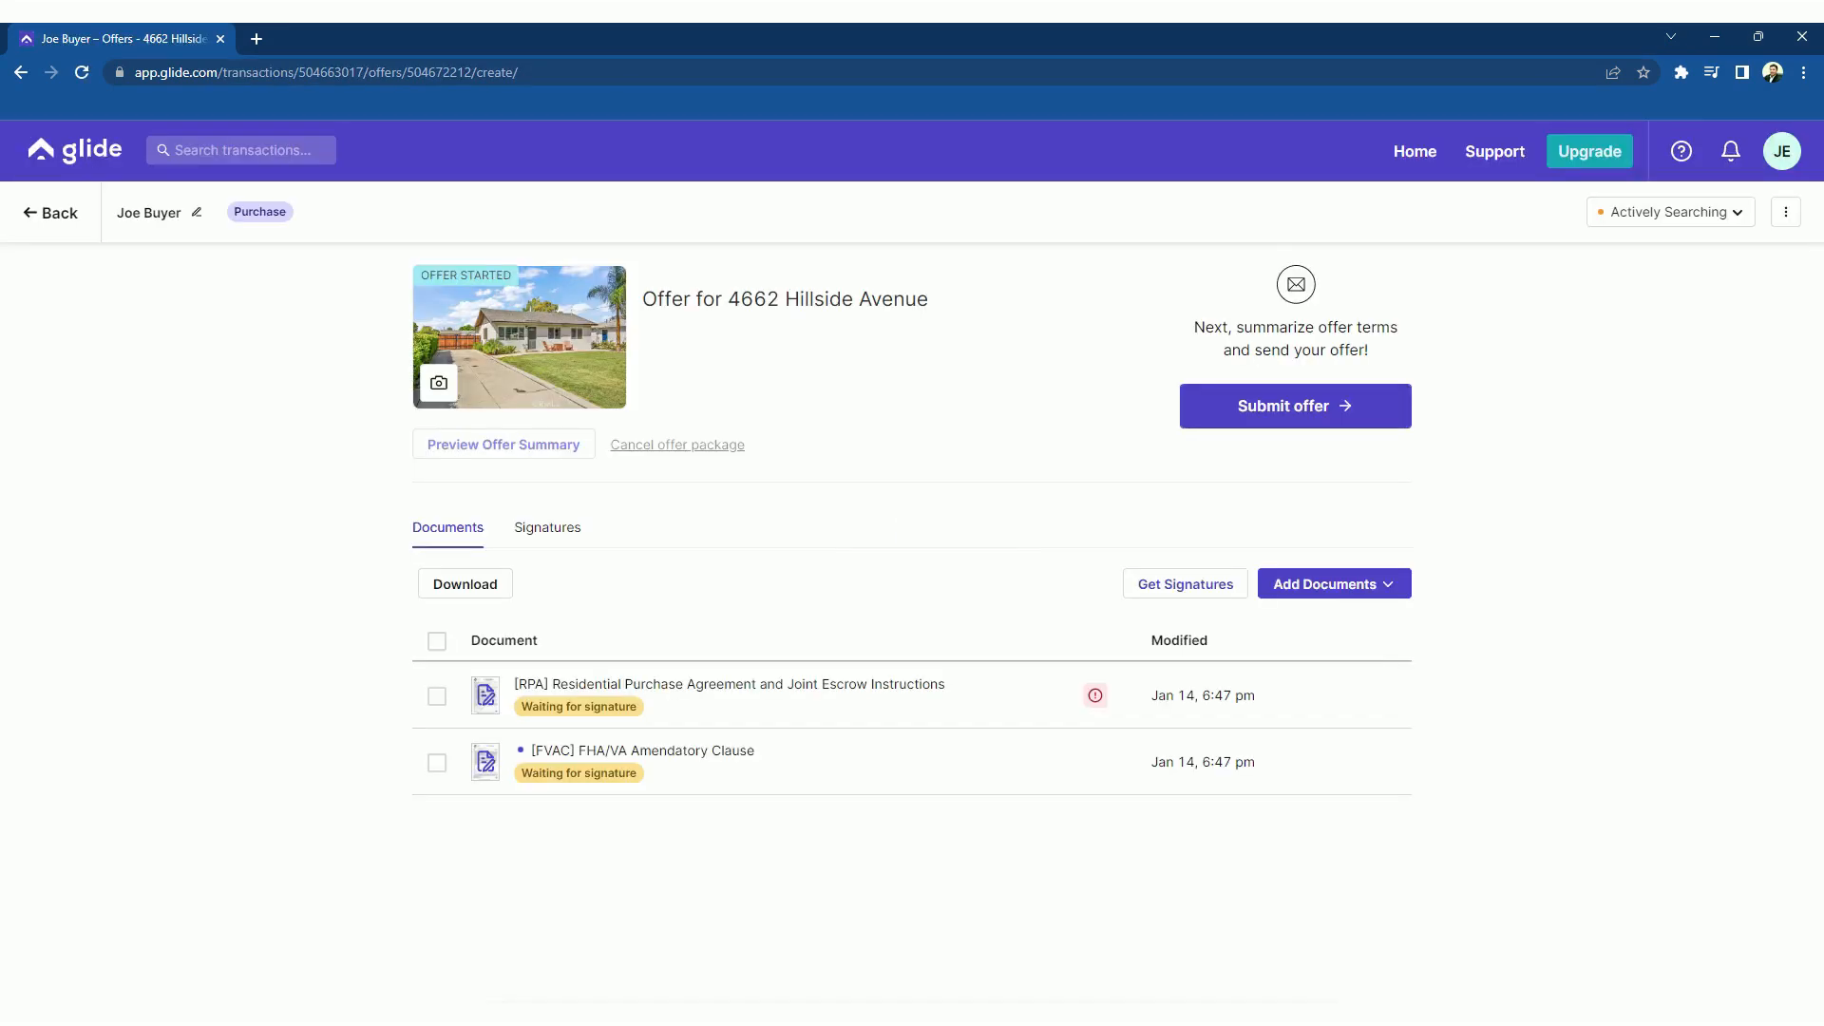
pyautogui.click(61, 226)
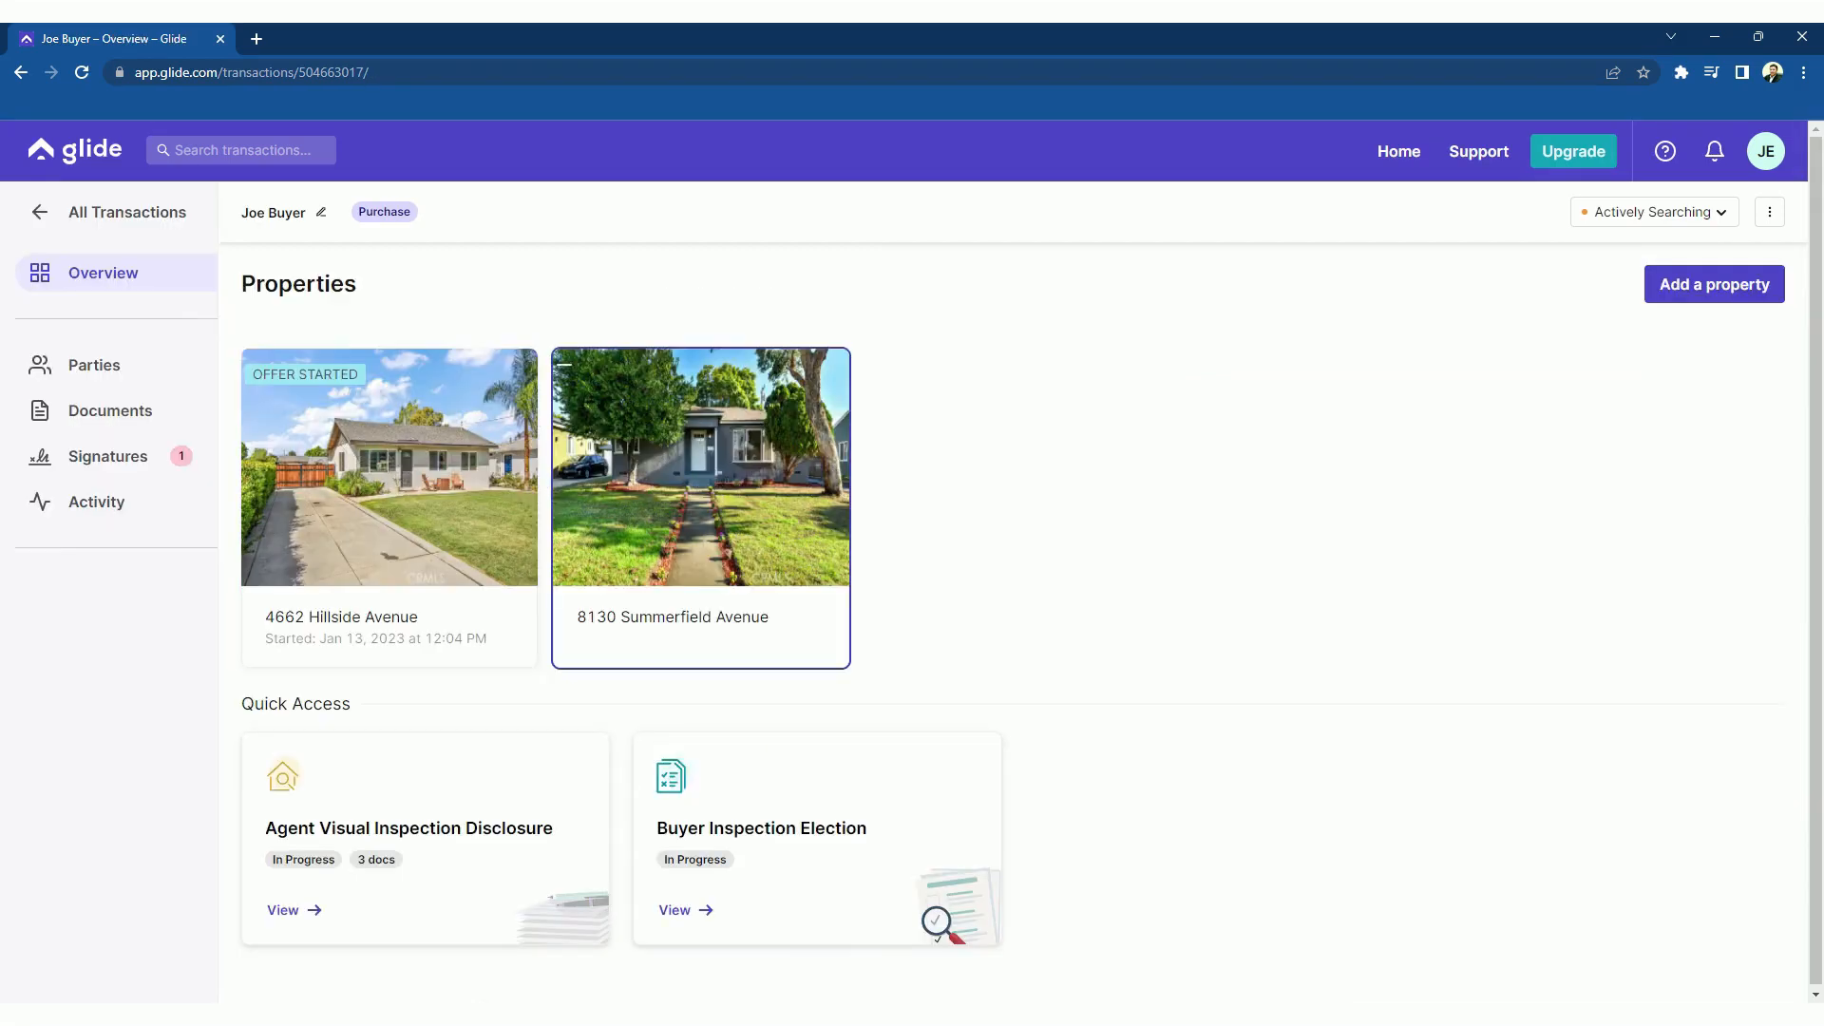
pyautogui.click(708, 475)
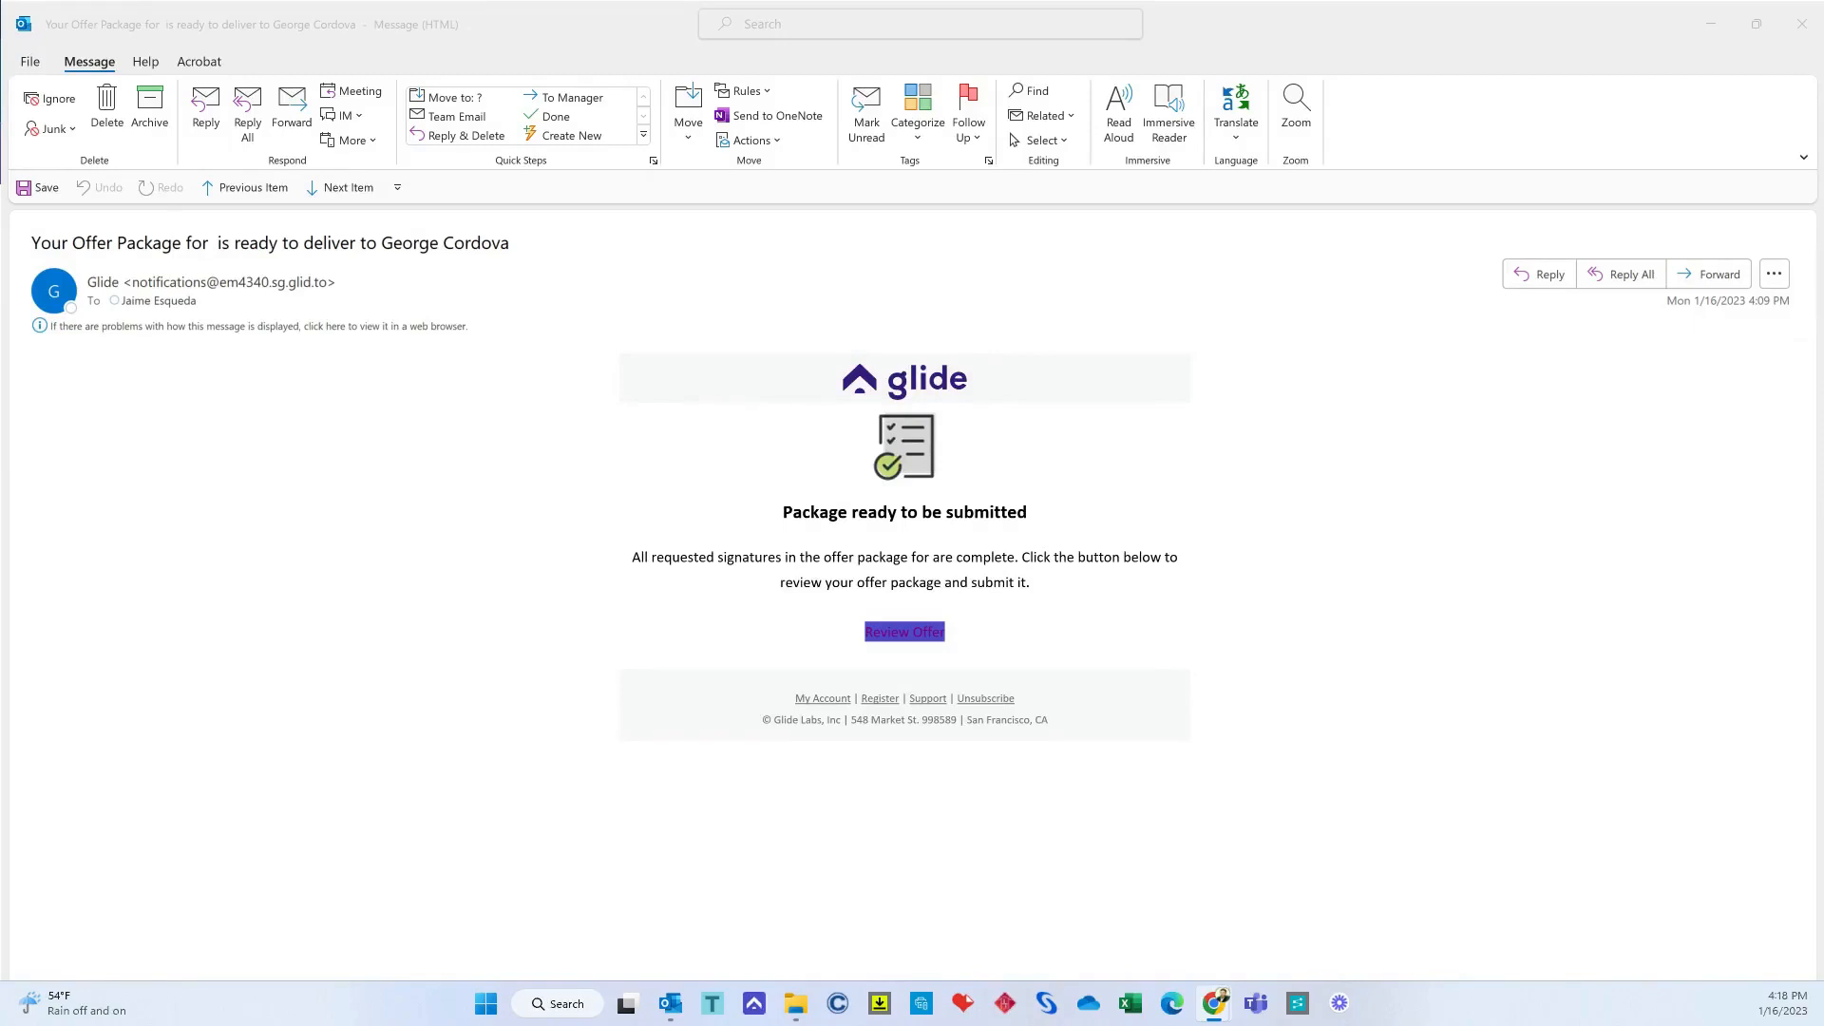
pyautogui.click(907, 633)
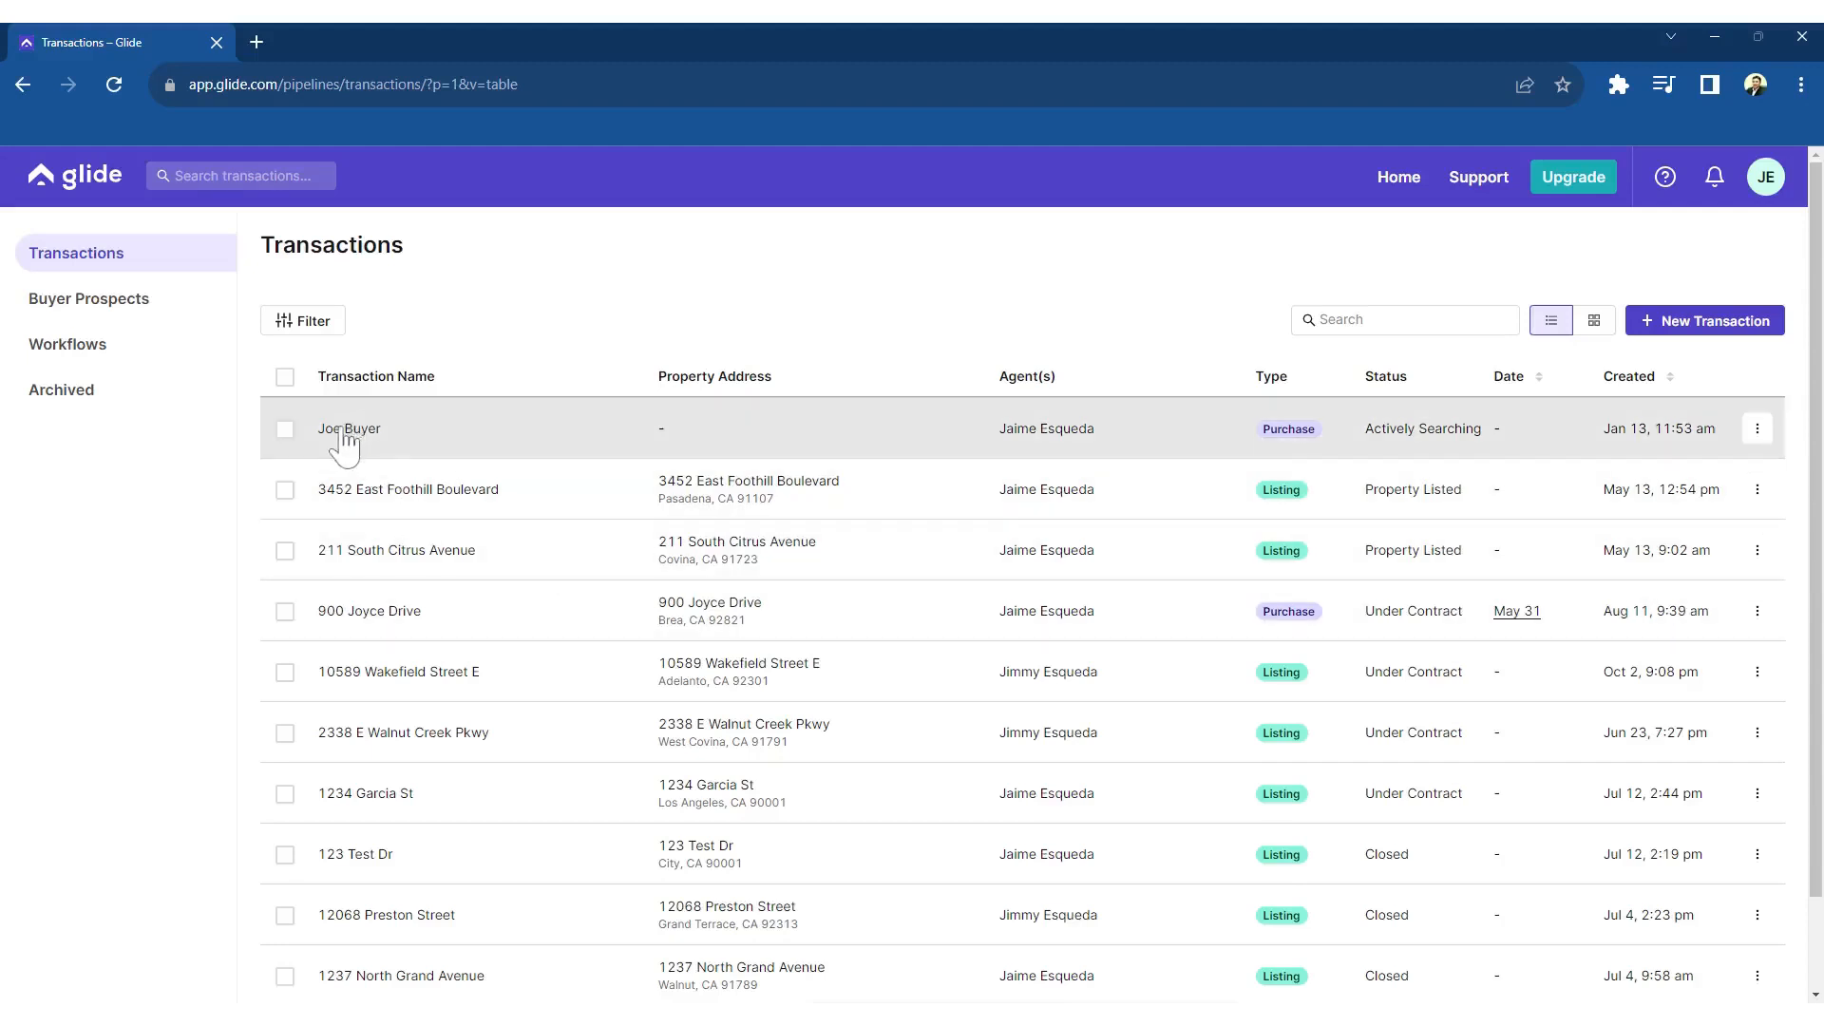
pyautogui.click(345, 433)
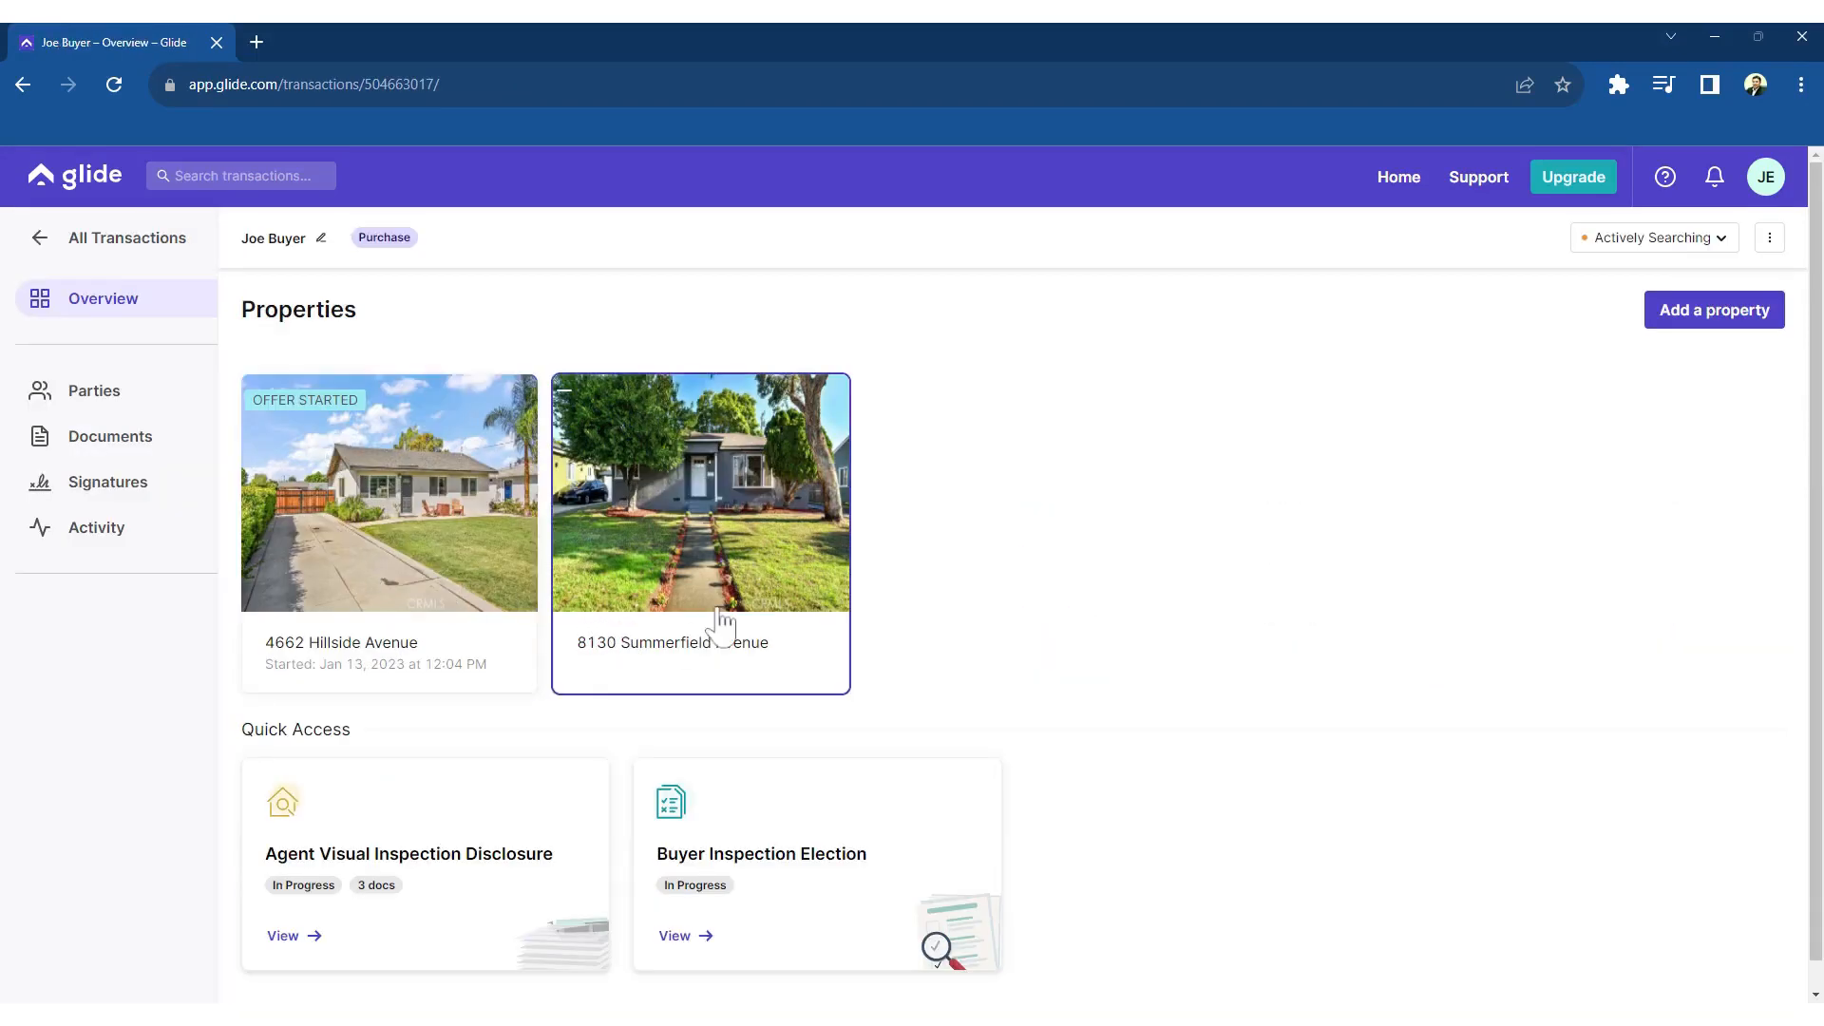
pyautogui.click(394, 544)
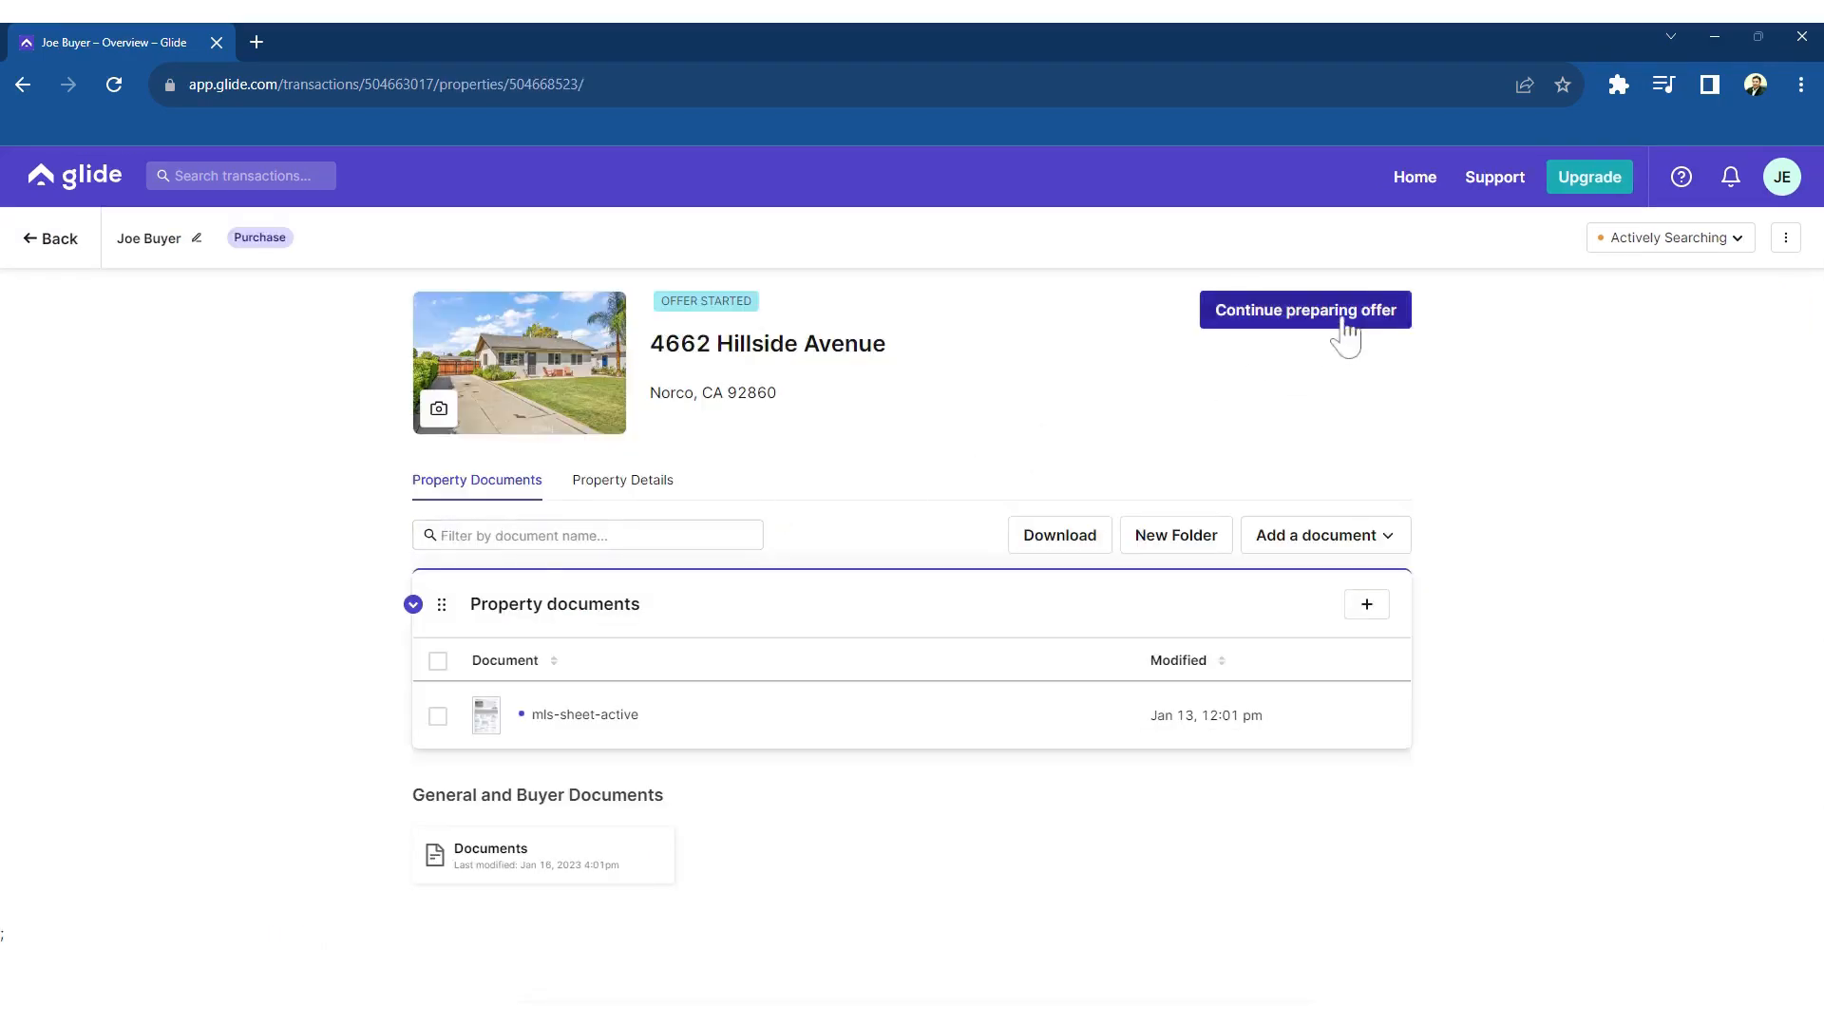
pyautogui.click(1346, 327)
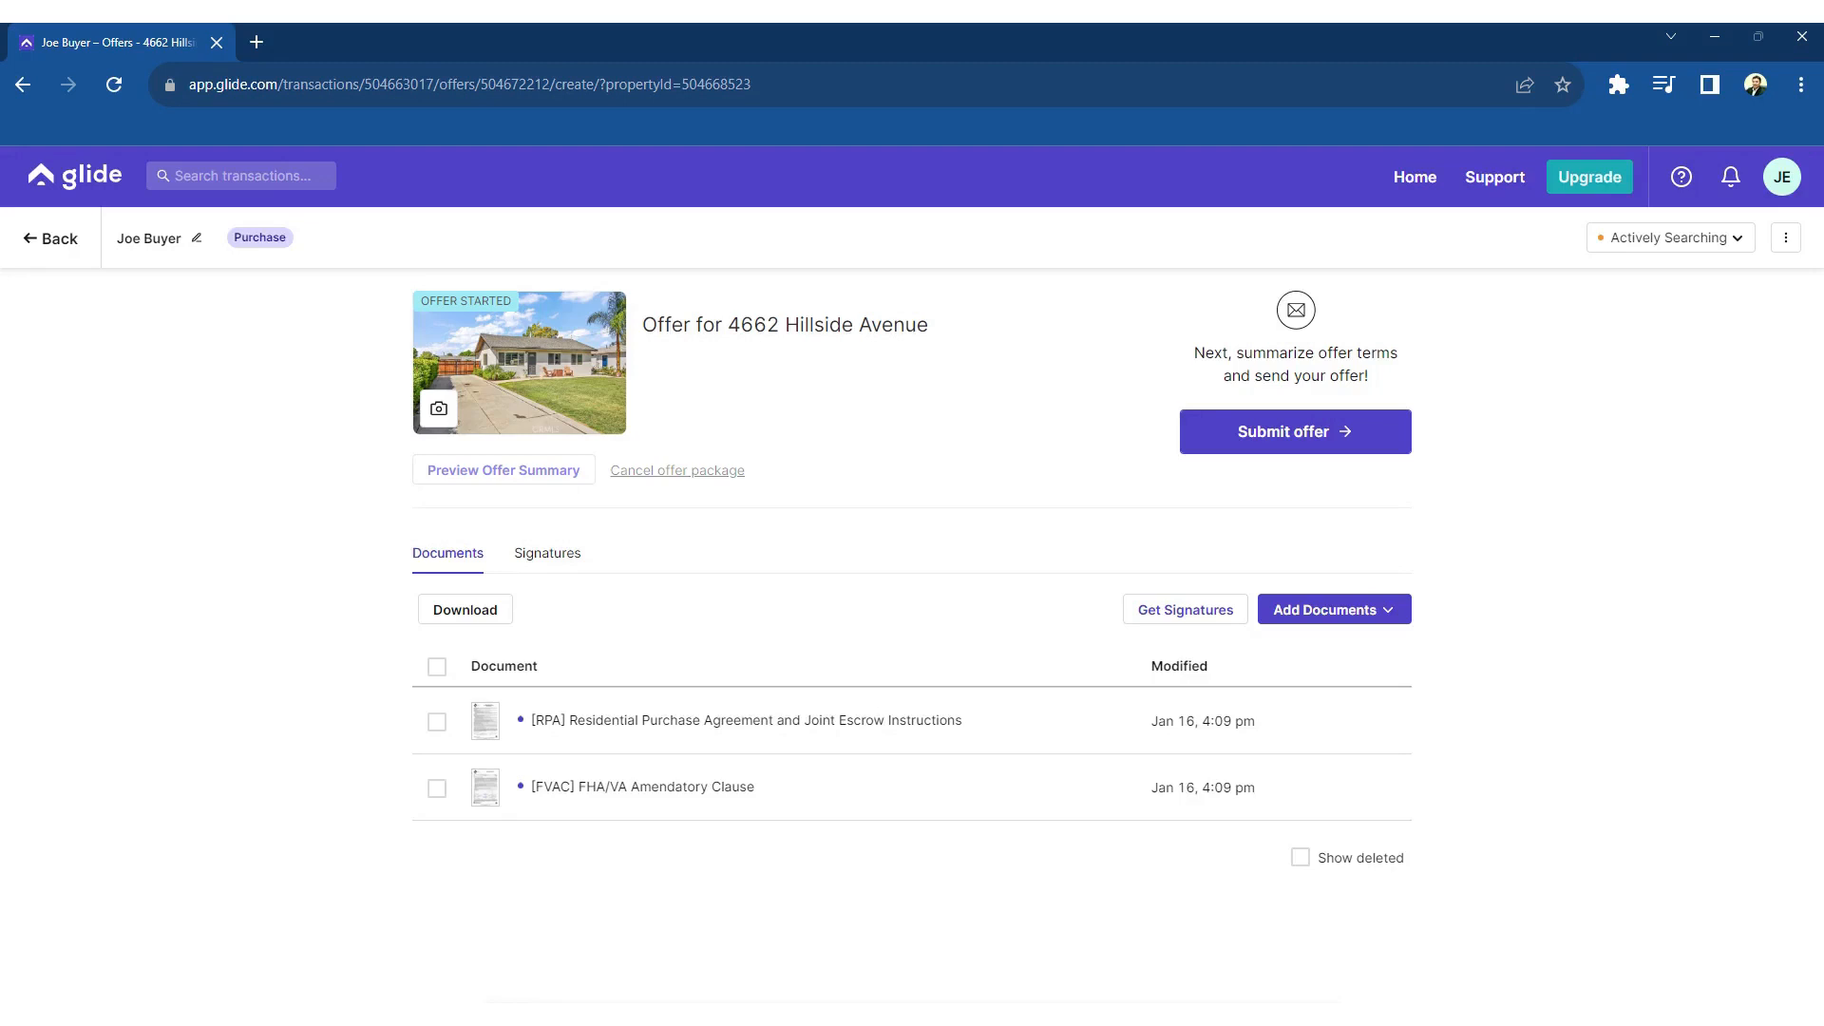
pyautogui.click(1367, 616)
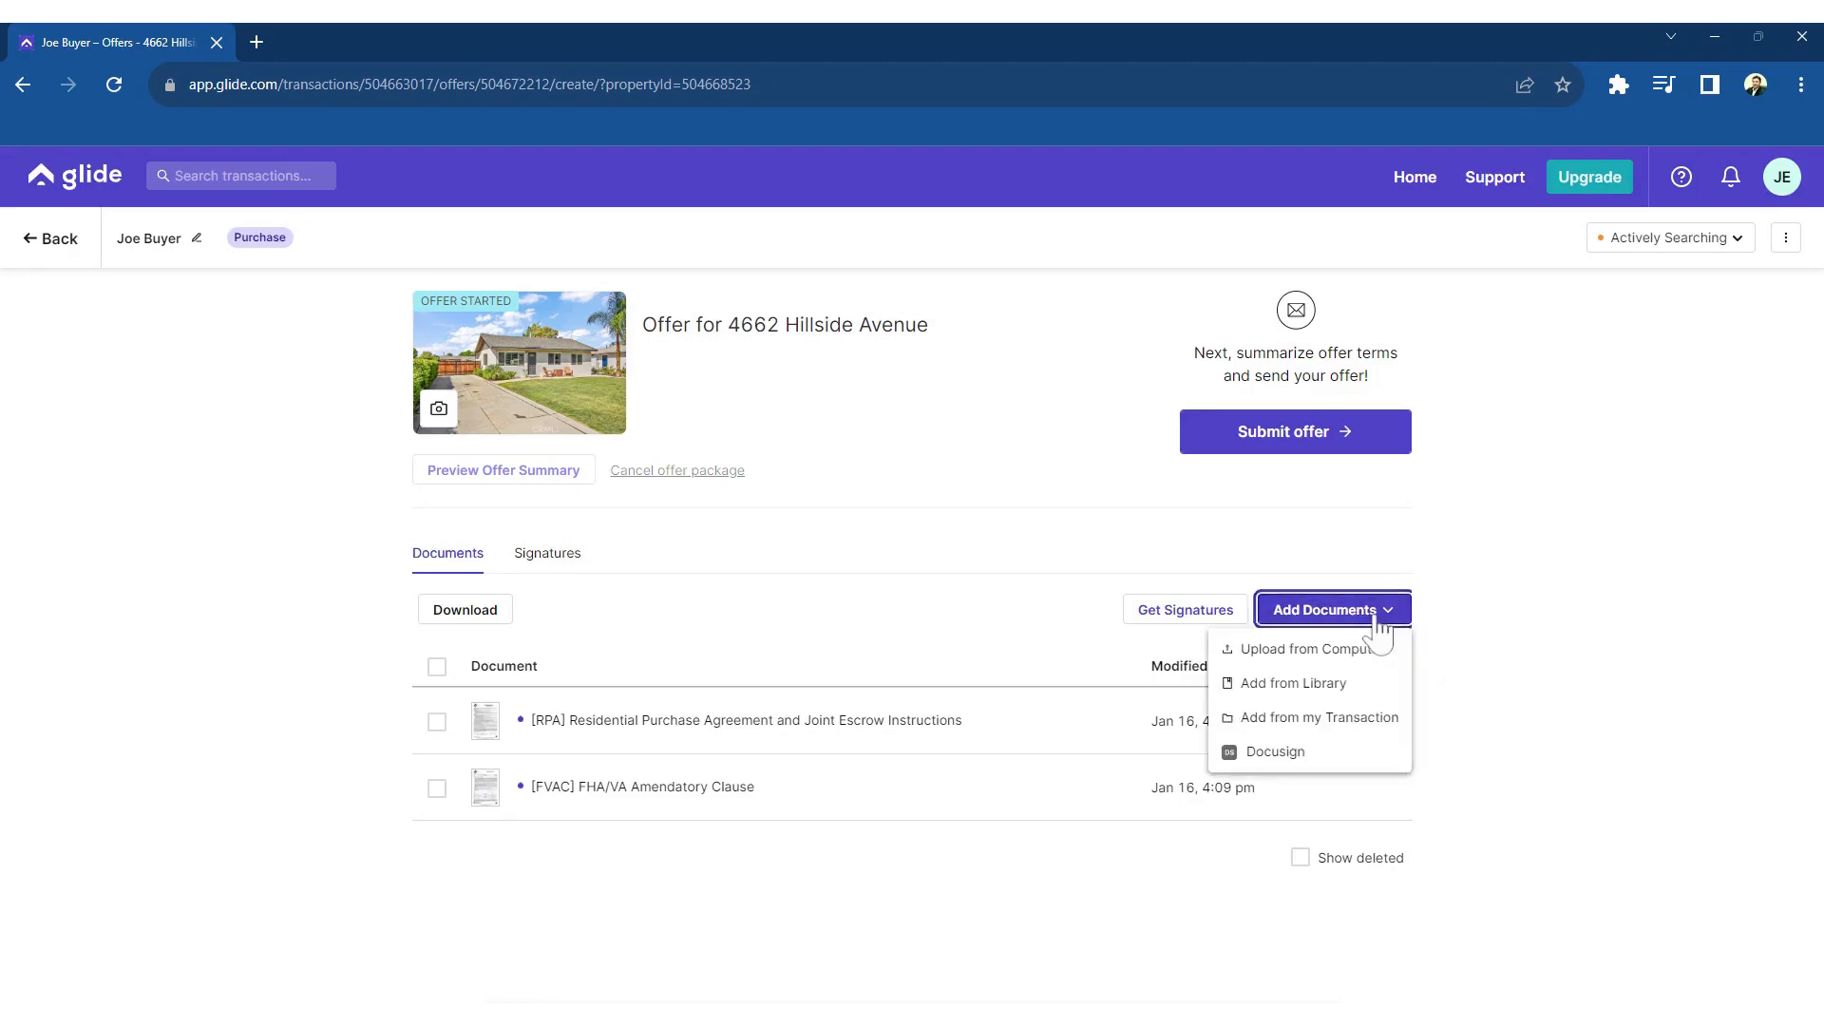
# Attach Pre-Approval.pdf and Proof of Funds.pdf from the transaction, then begin Submit offer
pyautogui.click(1324, 720)
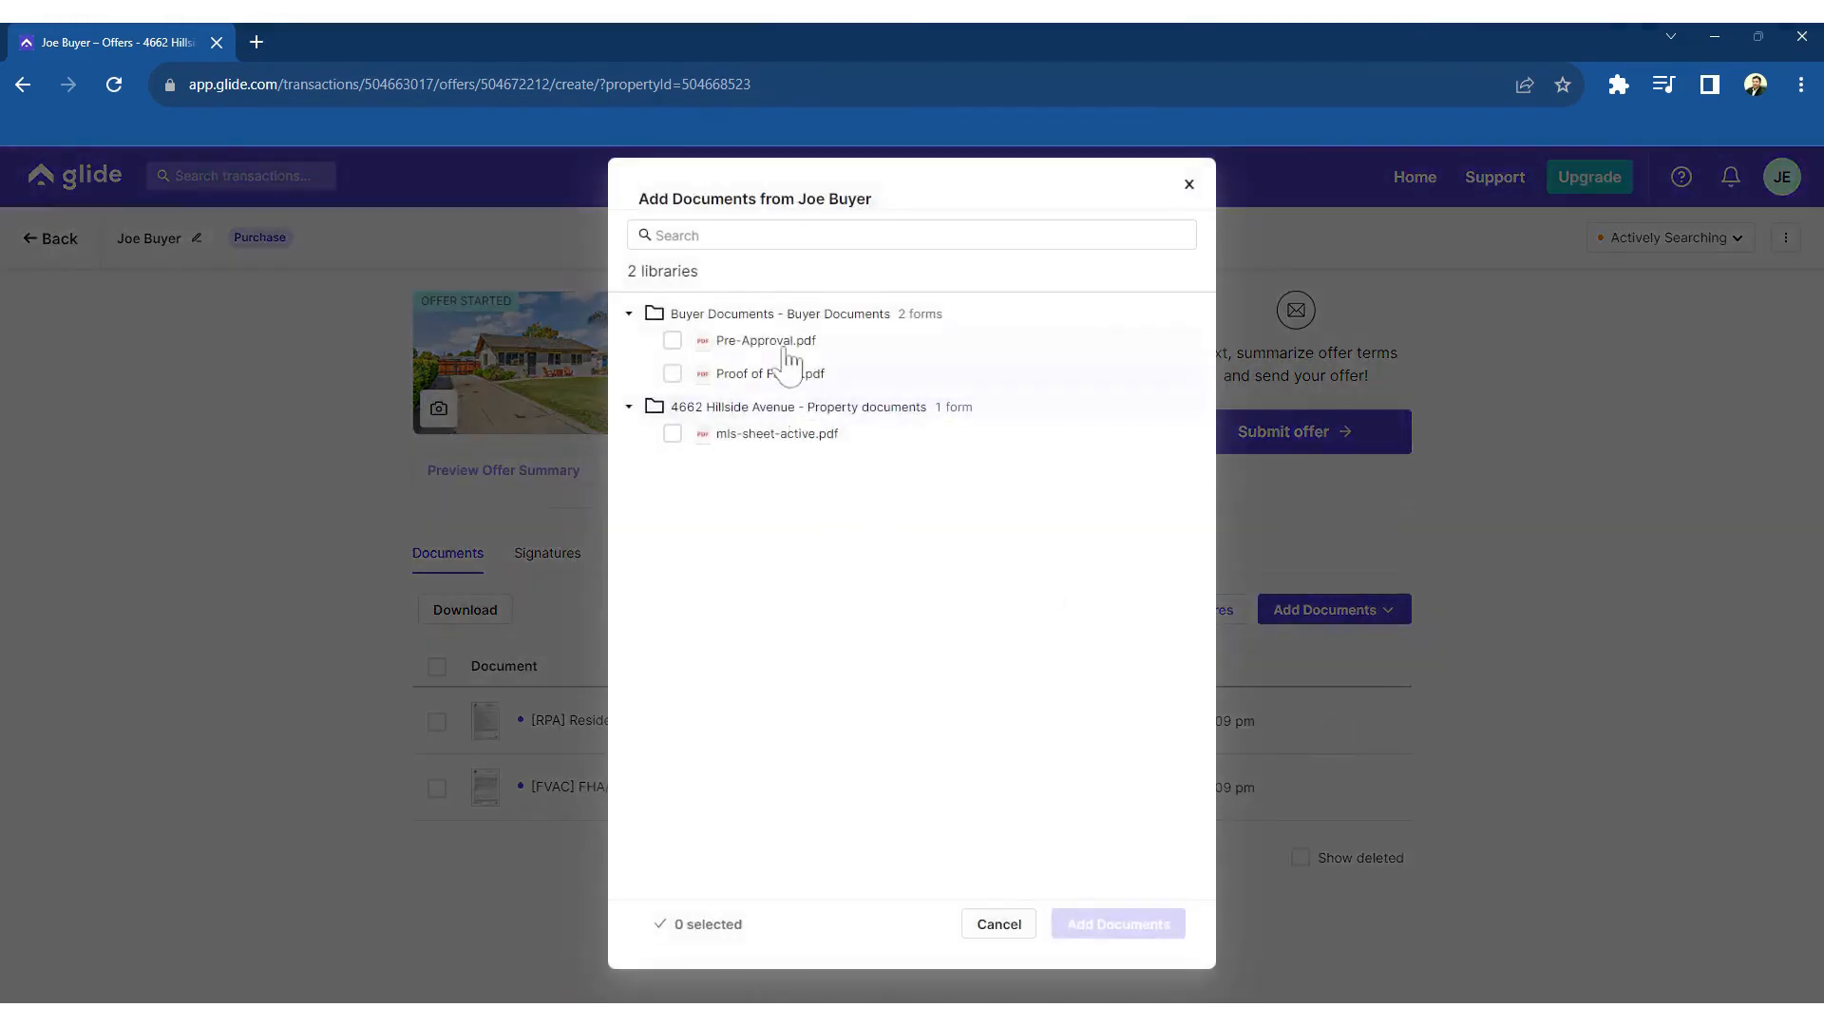
pyautogui.click(672, 342)
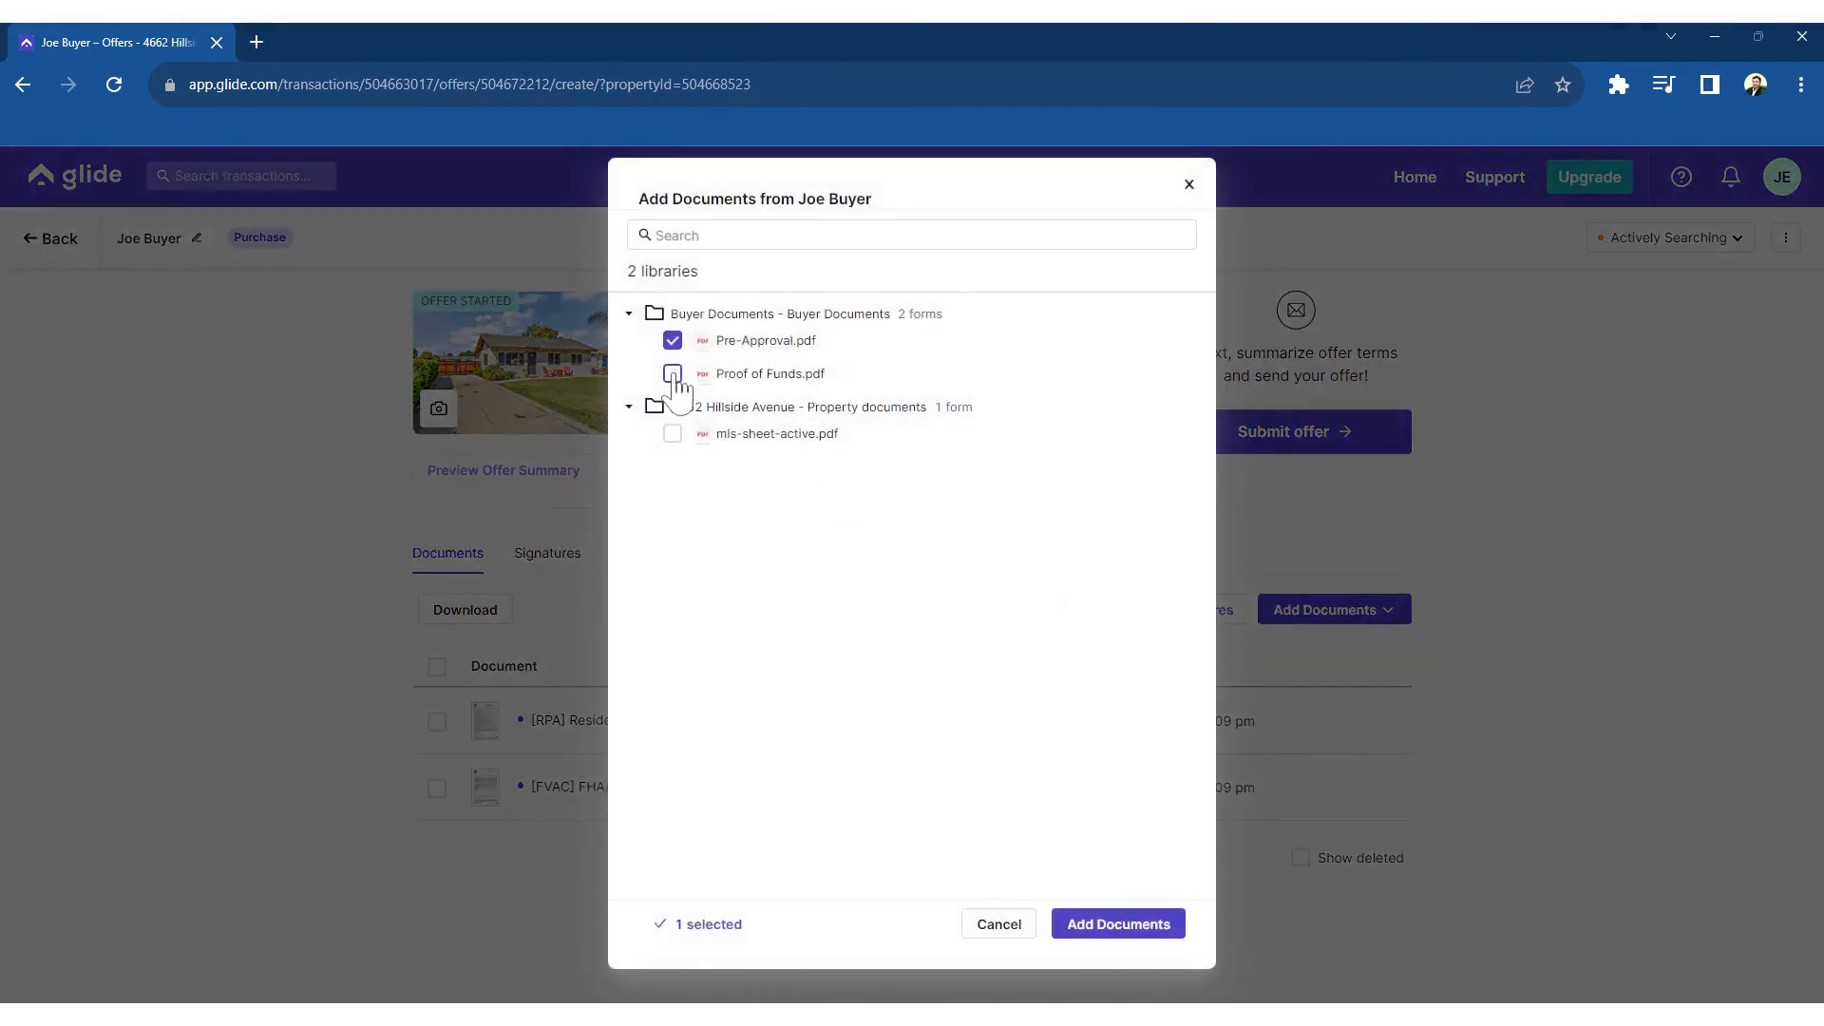
pyautogui.click(672, 373)
pyautogui.click(1119, 924)
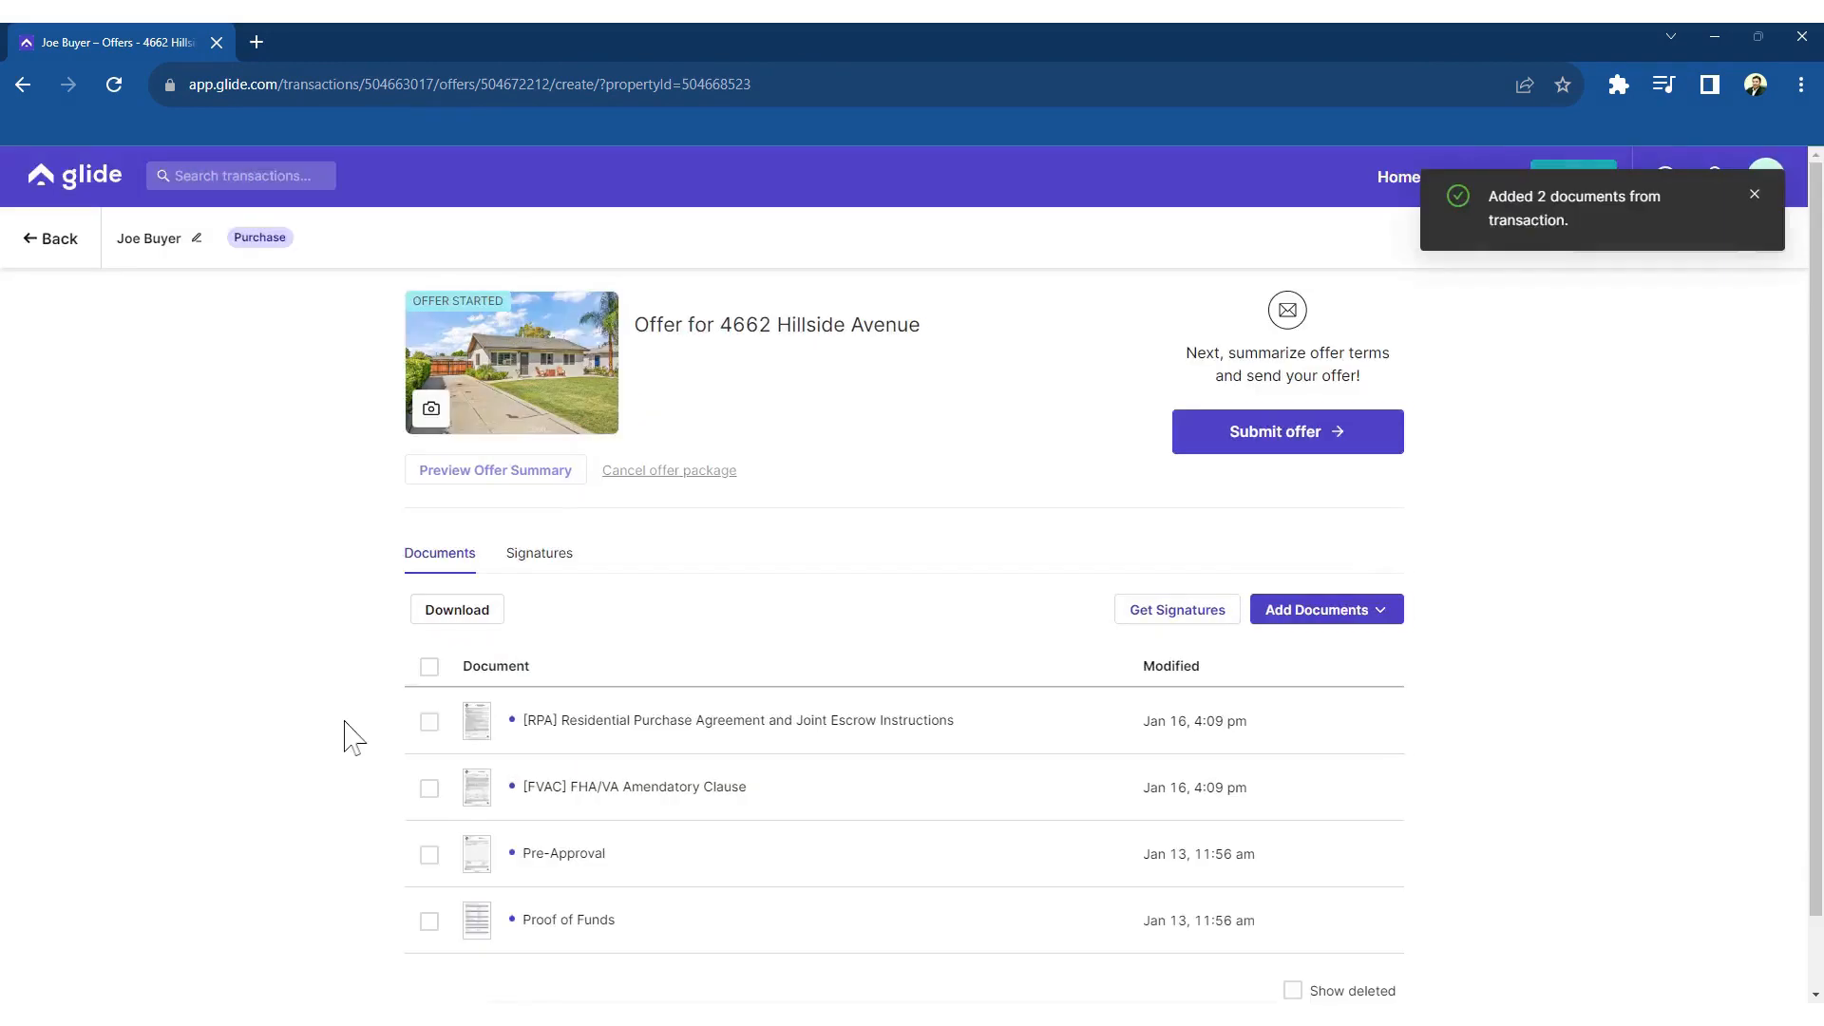
pyautogui.click(1297, 439)
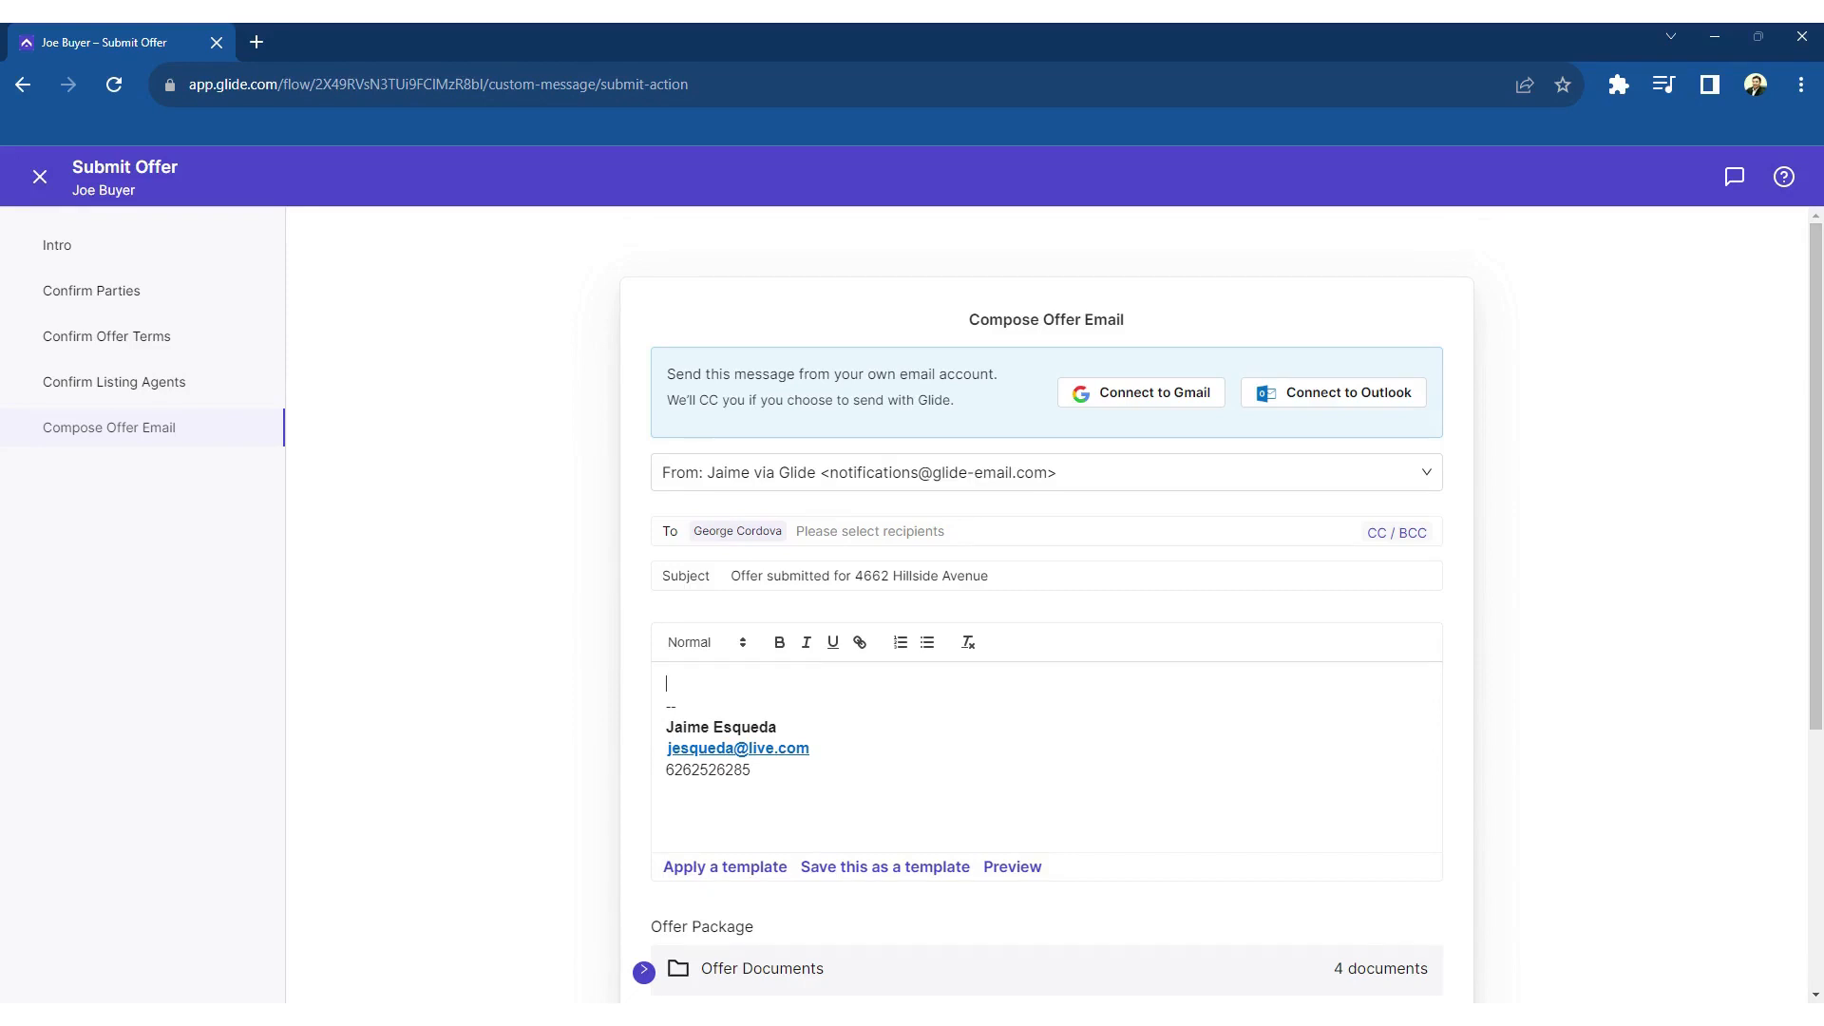
# Write 'Hope you accept our offer!!!' as the offer email message
pyautogui.write('Hope you accept our offer!!!')
pyautogui.press('Return')
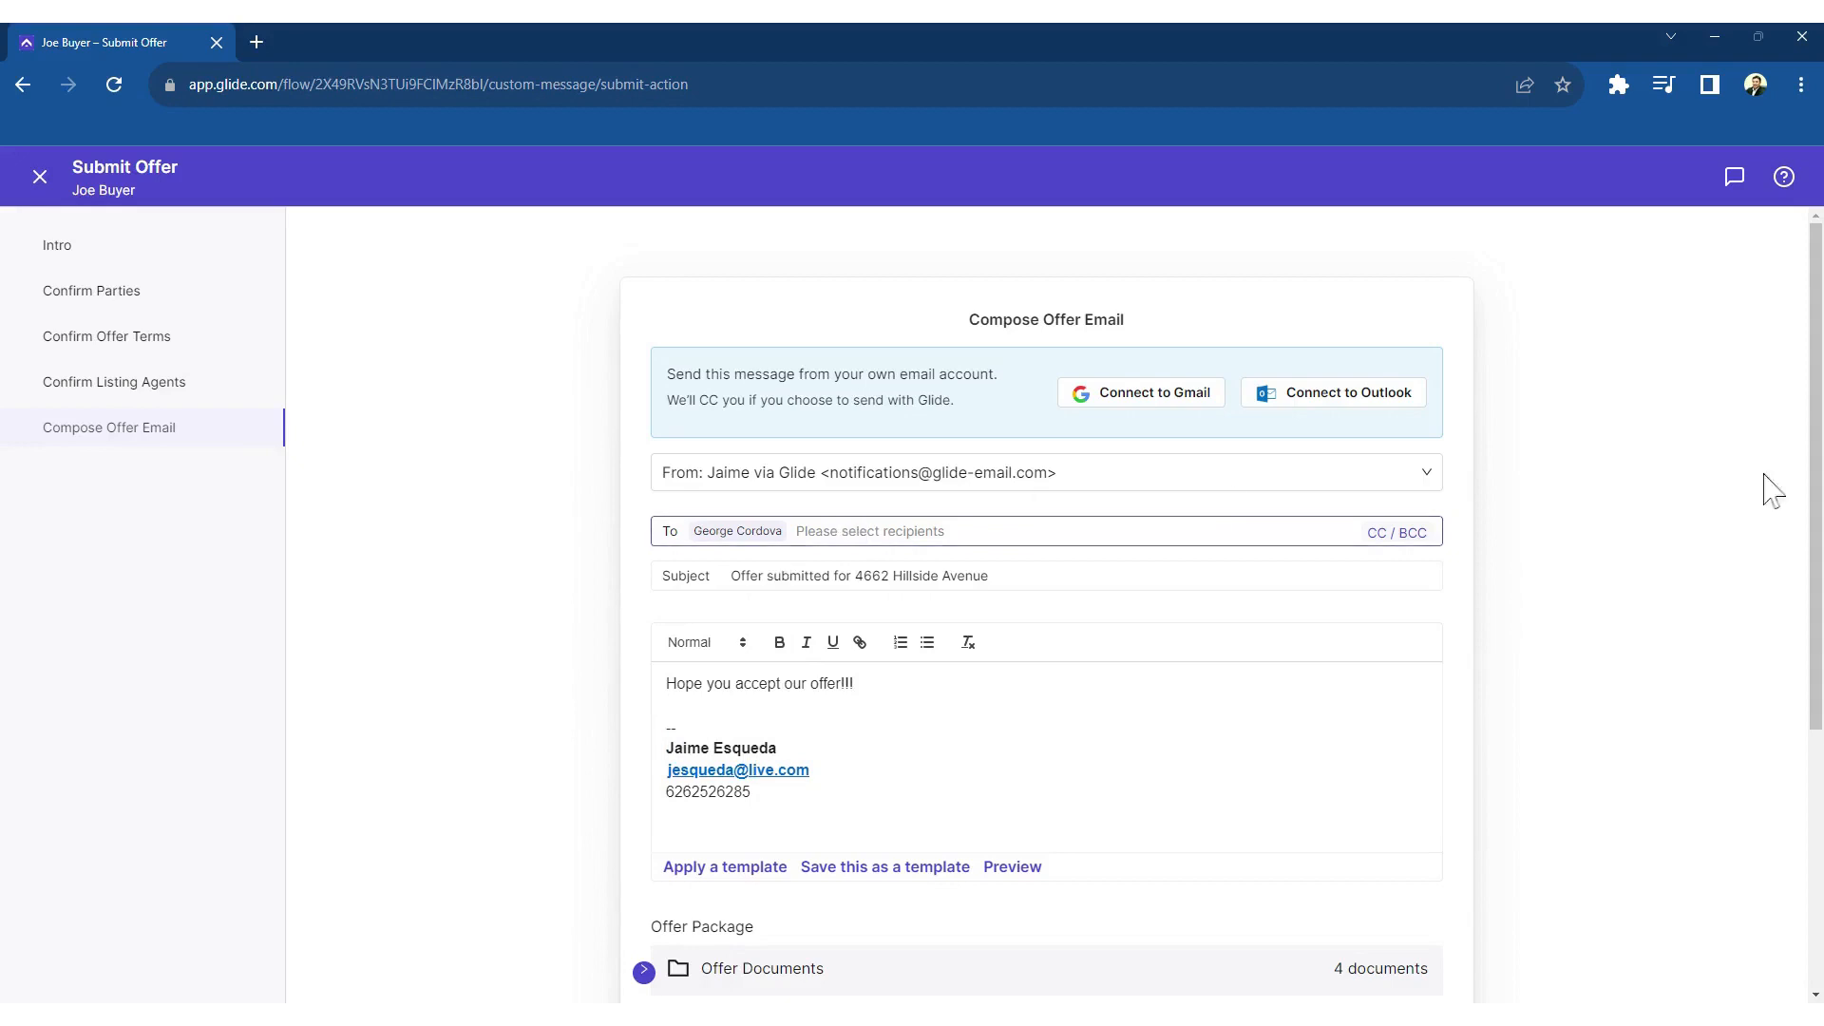
pyautogui.moveTo(1816, 455); pyautogui.dragTo(1742, 692)
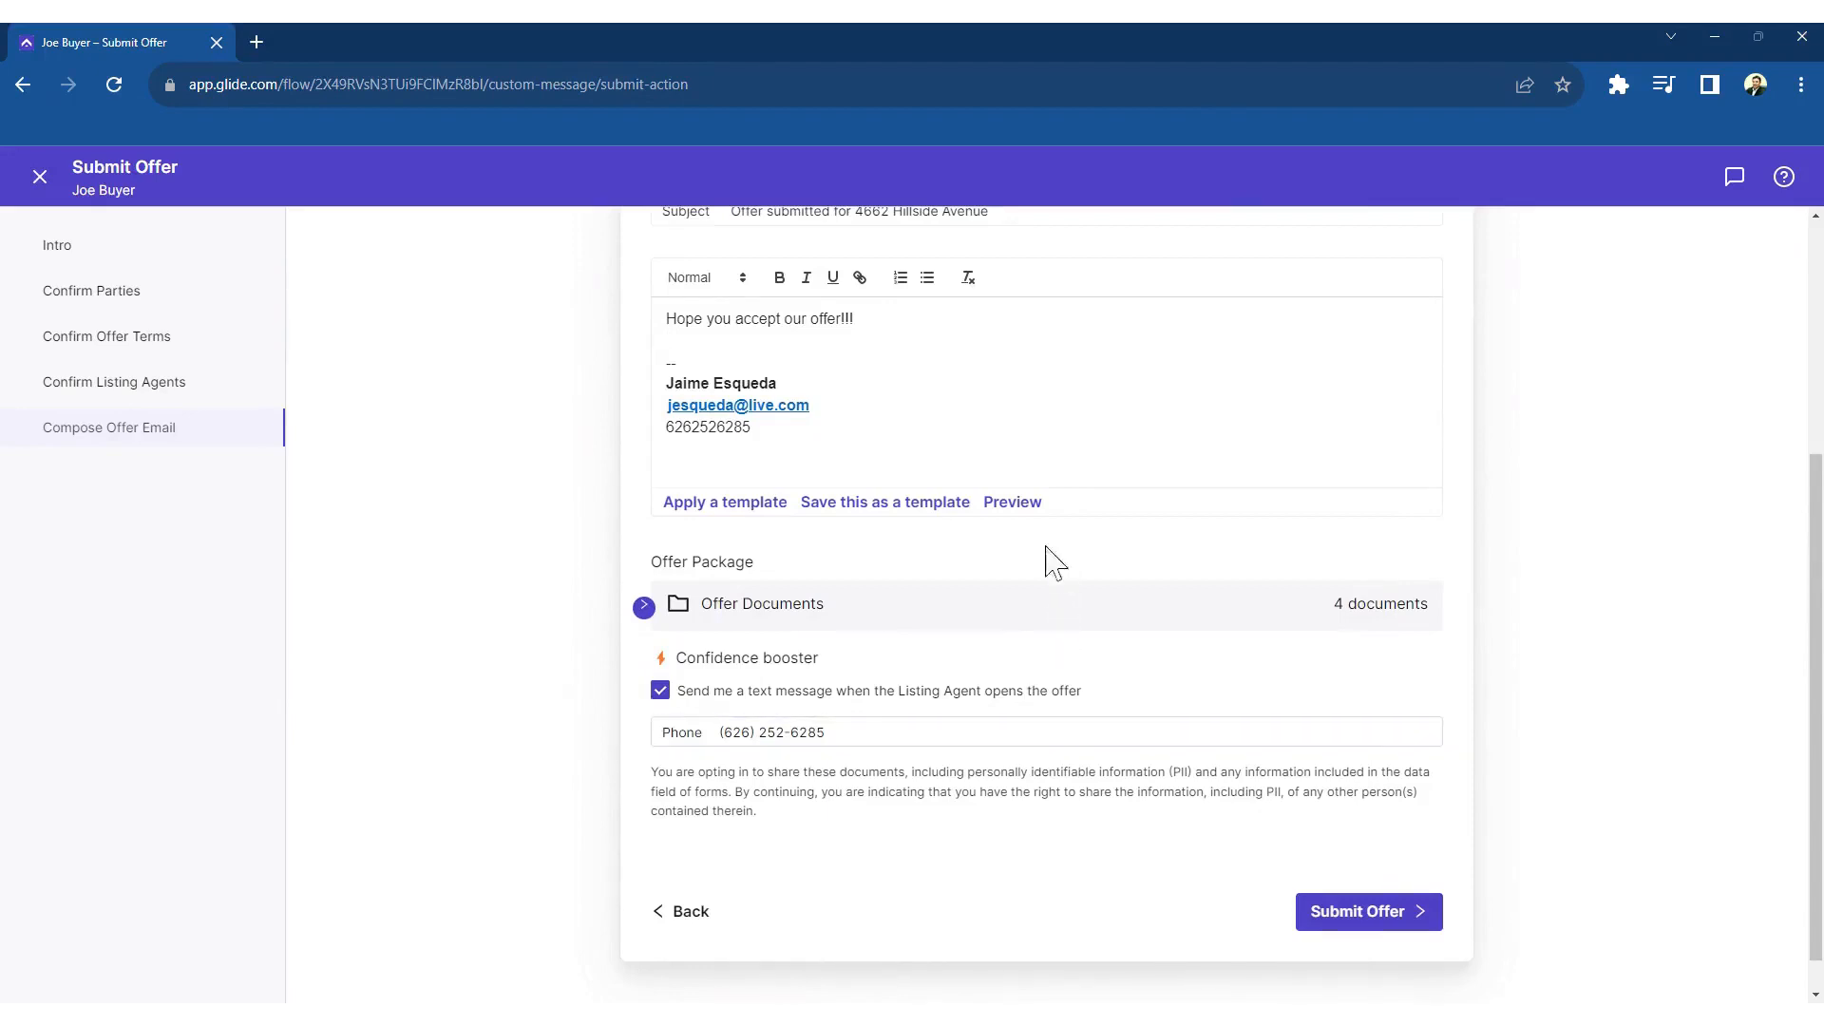
# Preview the offer email, then close the Submit Offer flow
pyautogui.click(1011, 508)
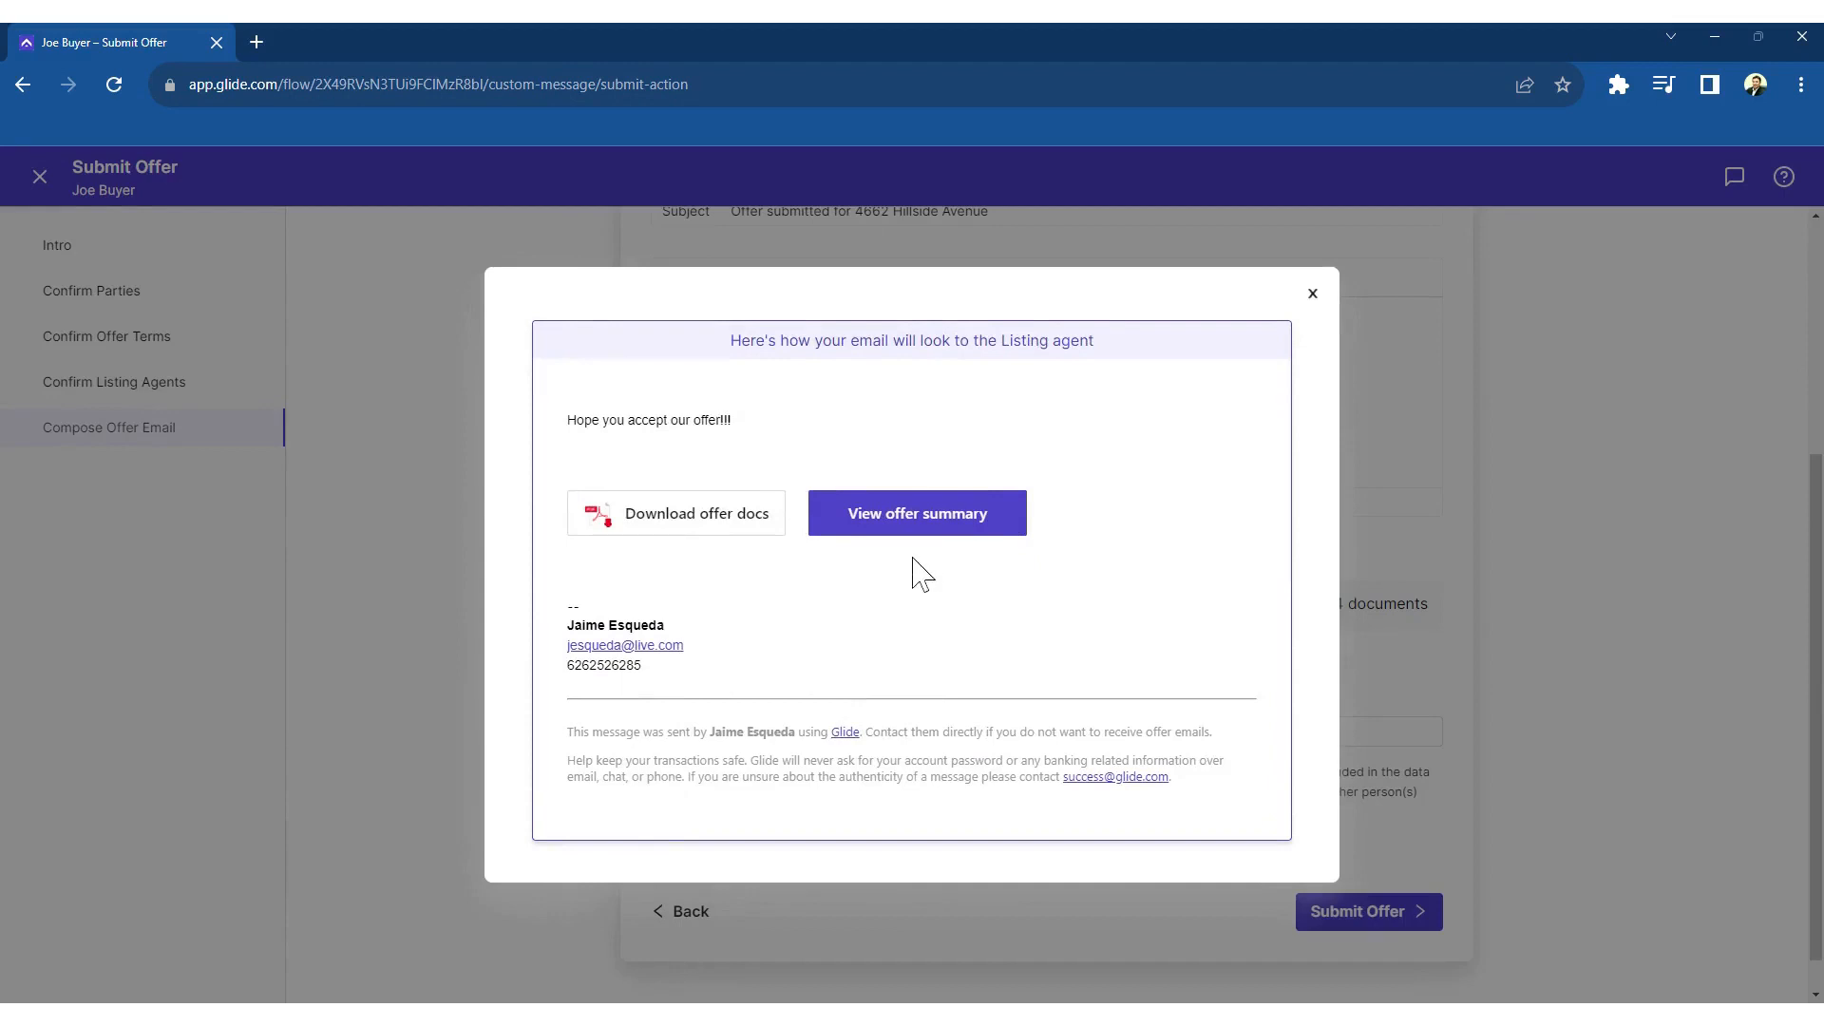
pyautogui.click(1670, 462)
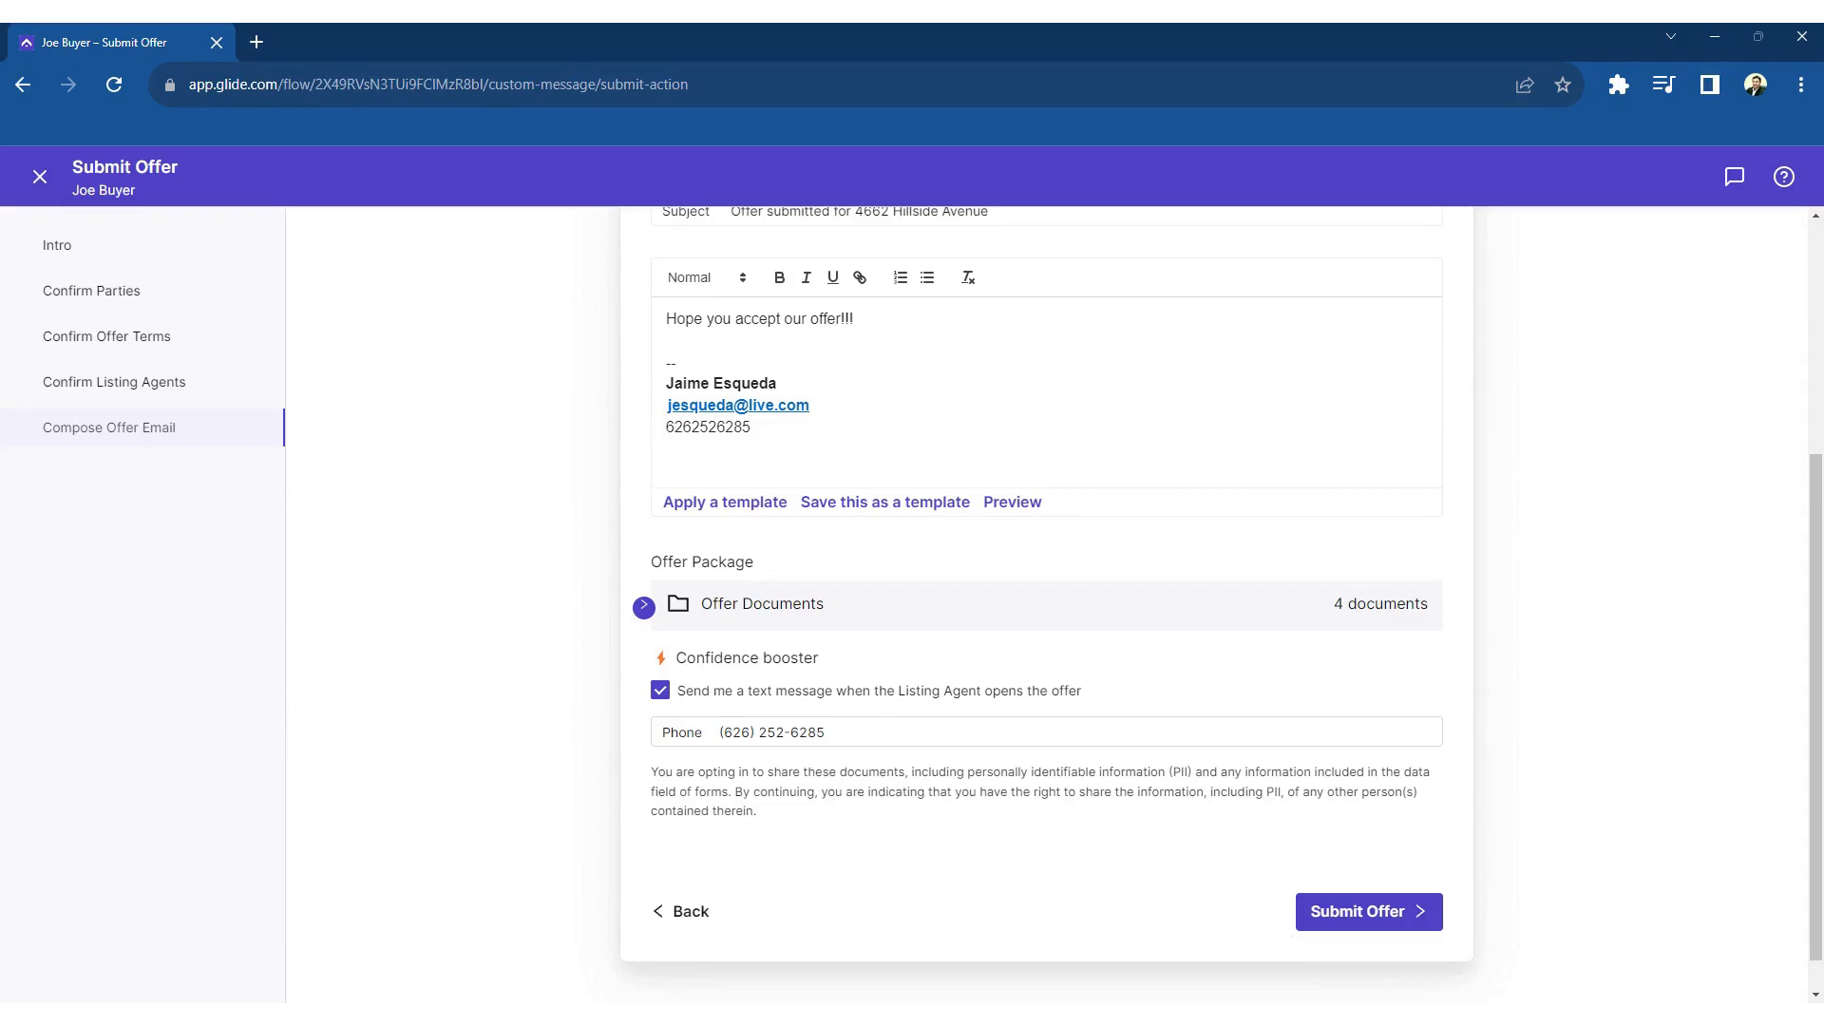
pyautogui.click(40, 177)
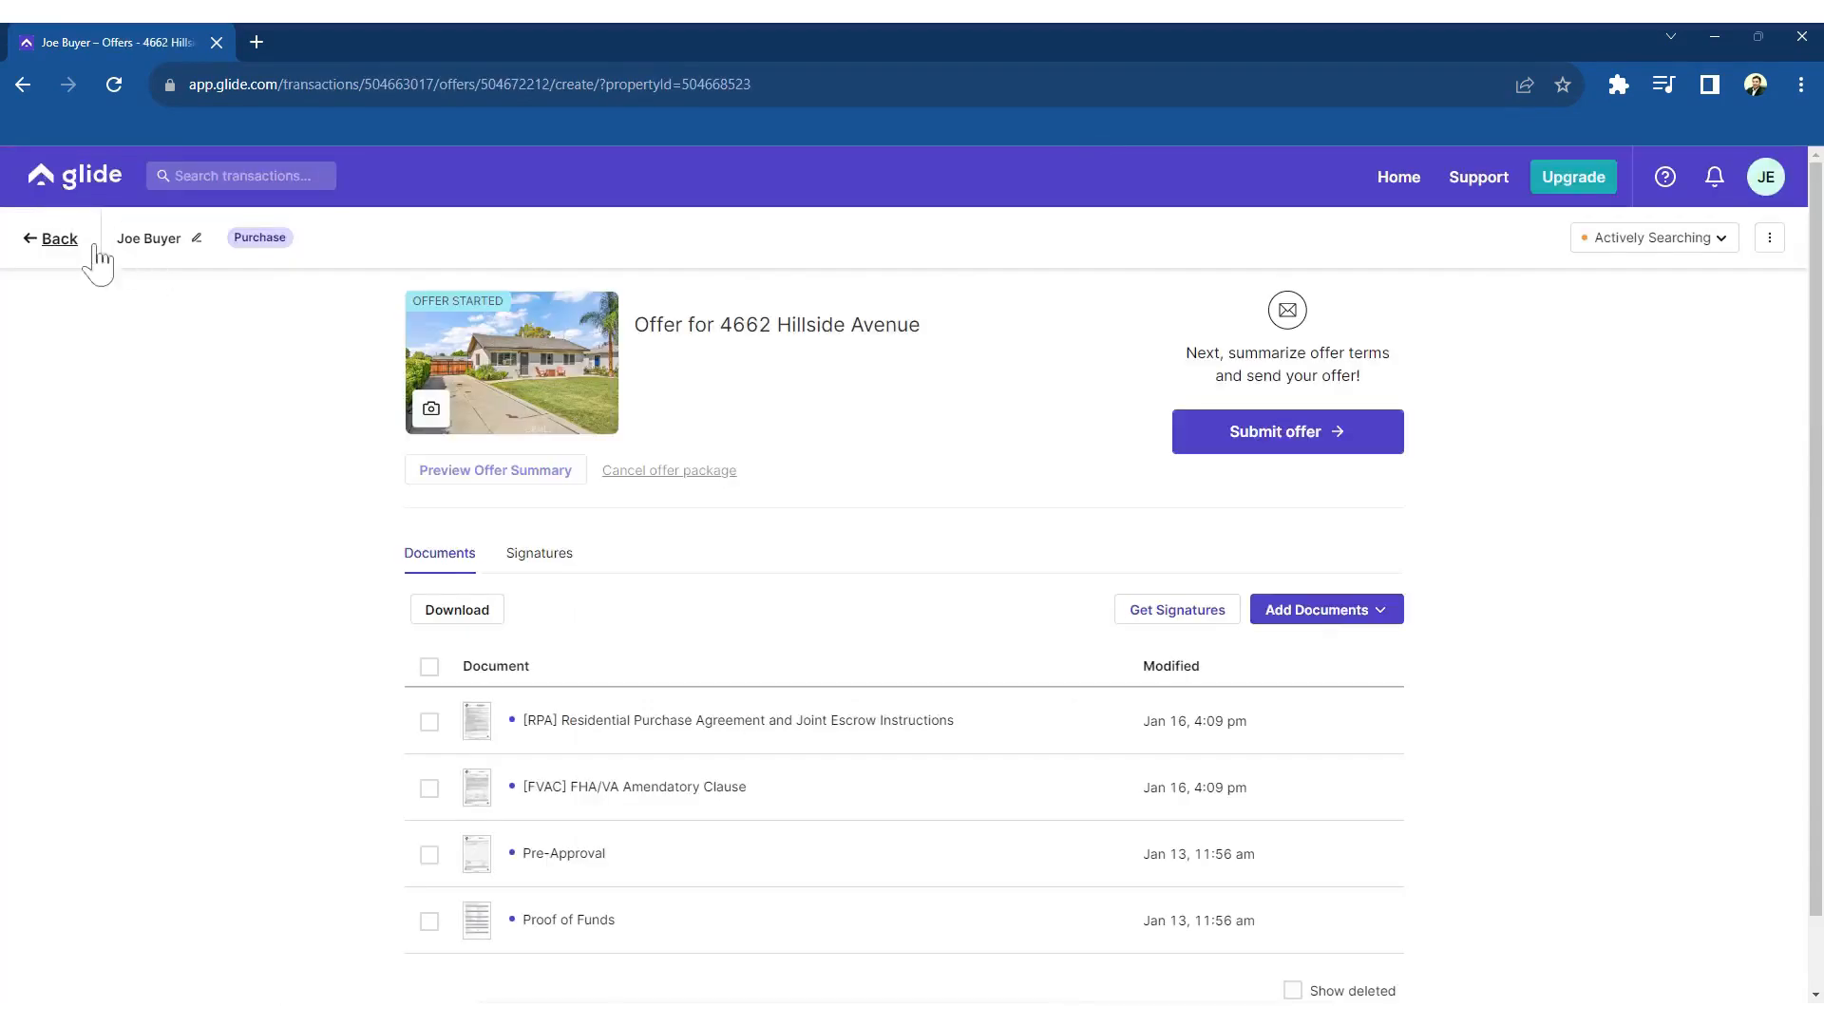
pyautogui.click(59, 239)
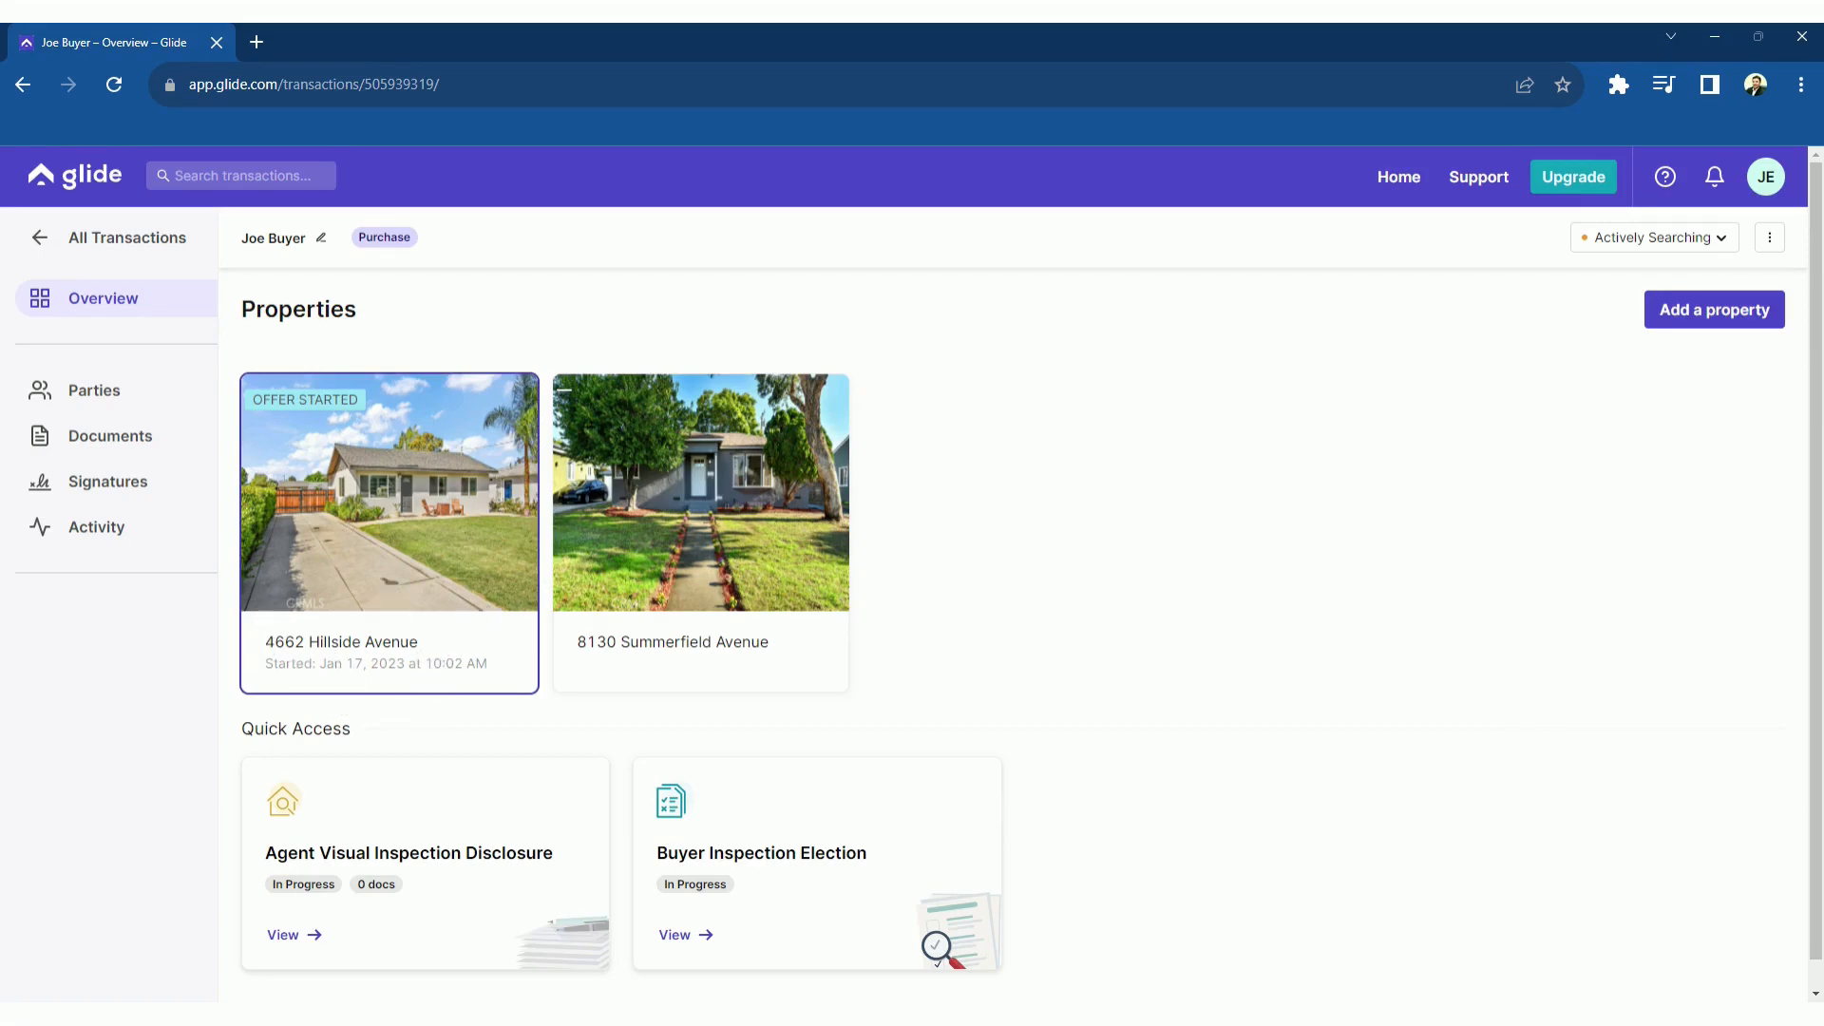
pyautogui.click(399, 568)
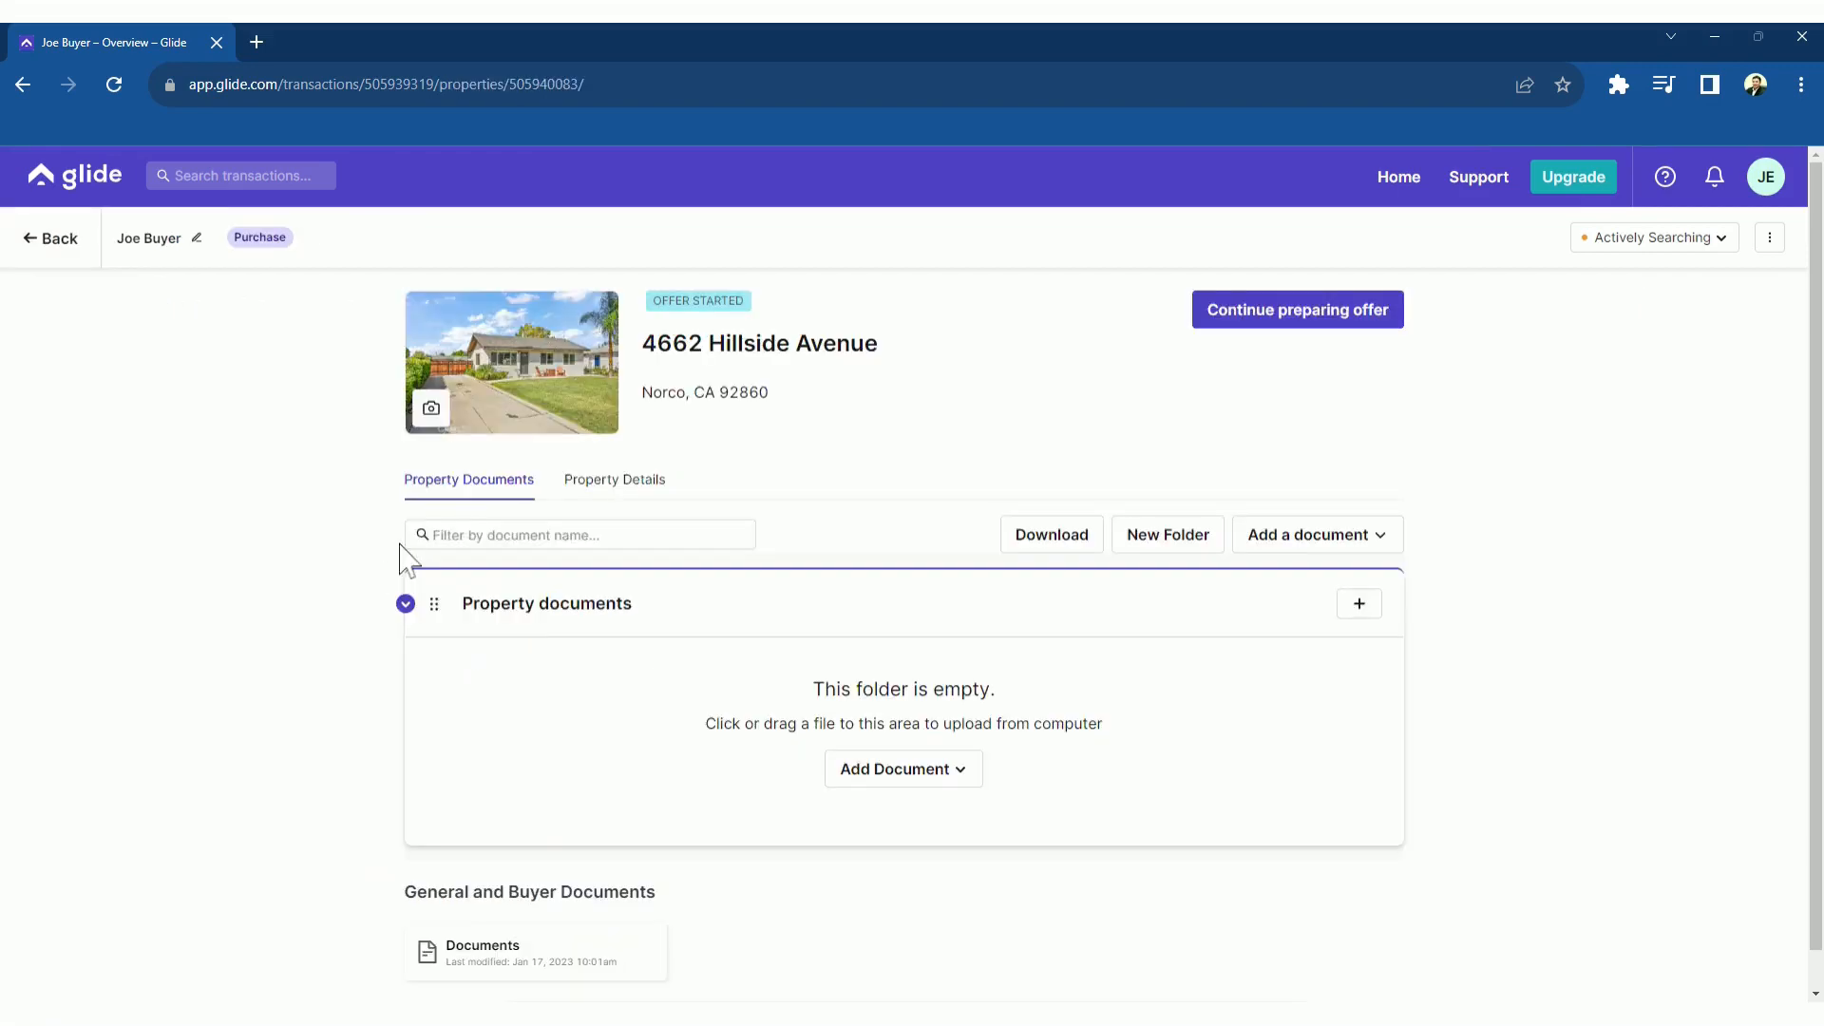
pyautogui.click(1314, 321)
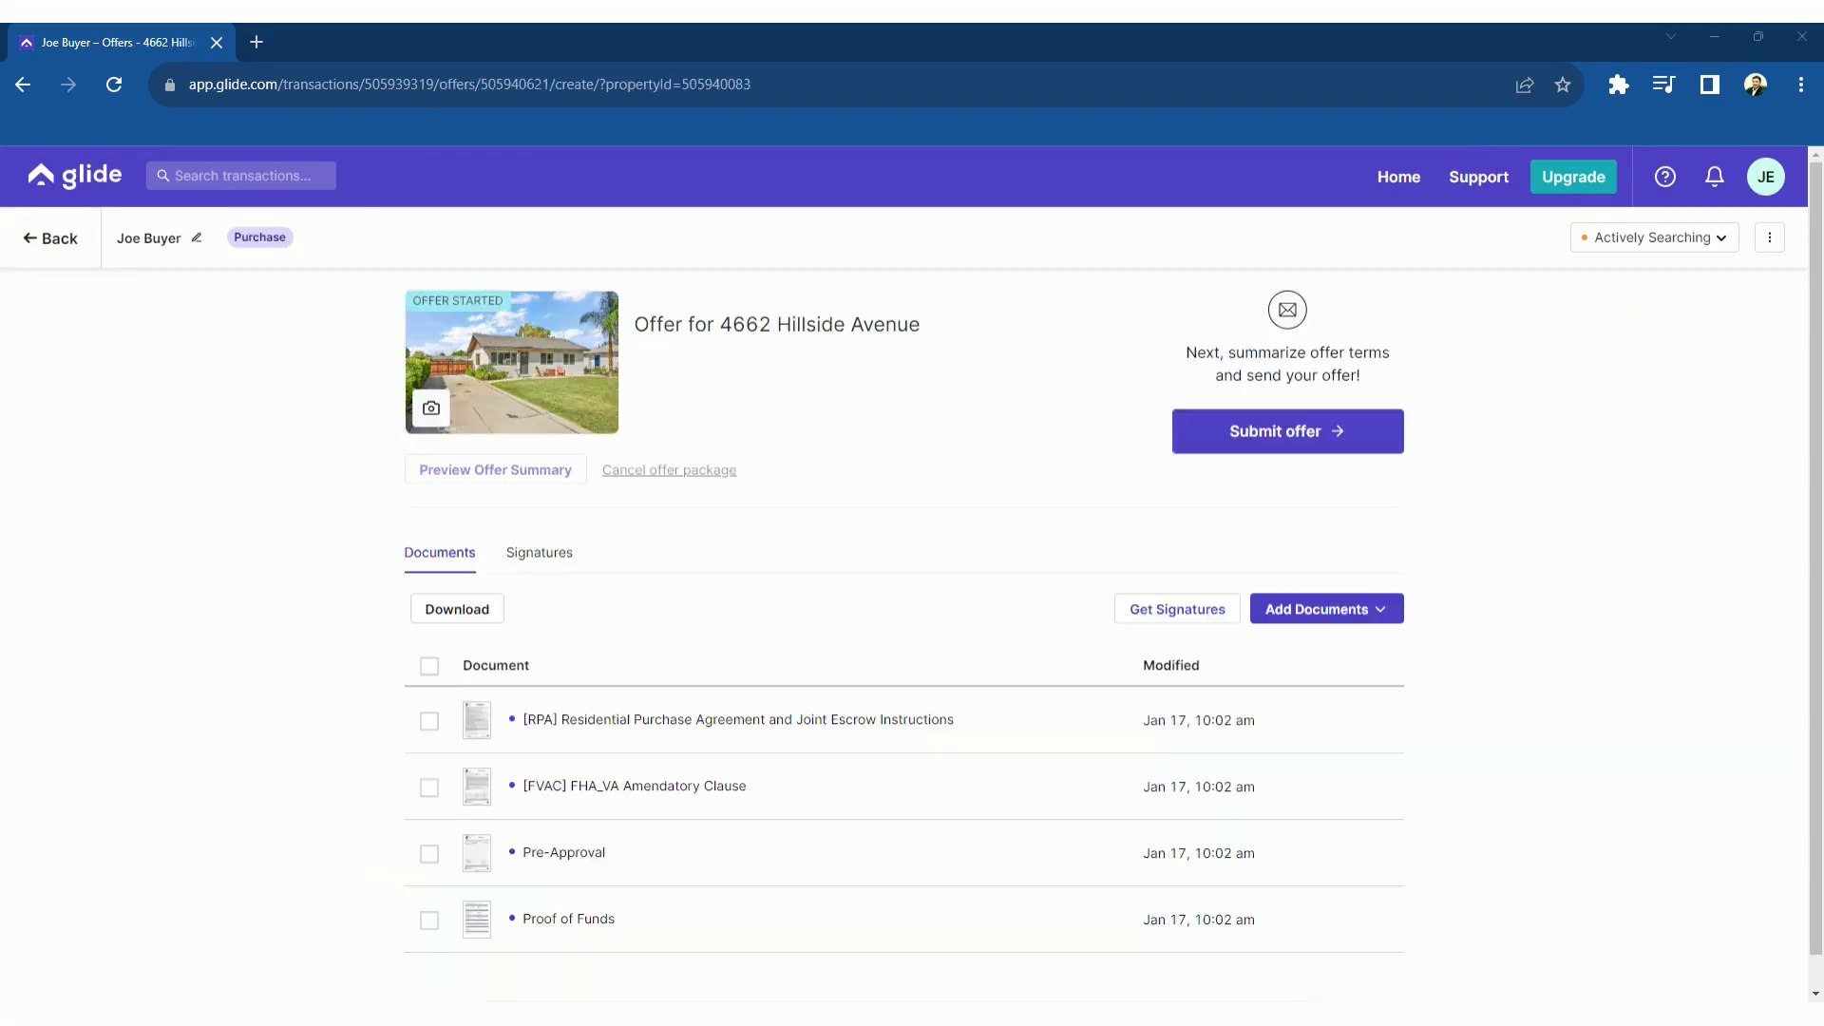
pyautogui.moveTo(1805, 570); pyautogui.dragTo(905, 580)
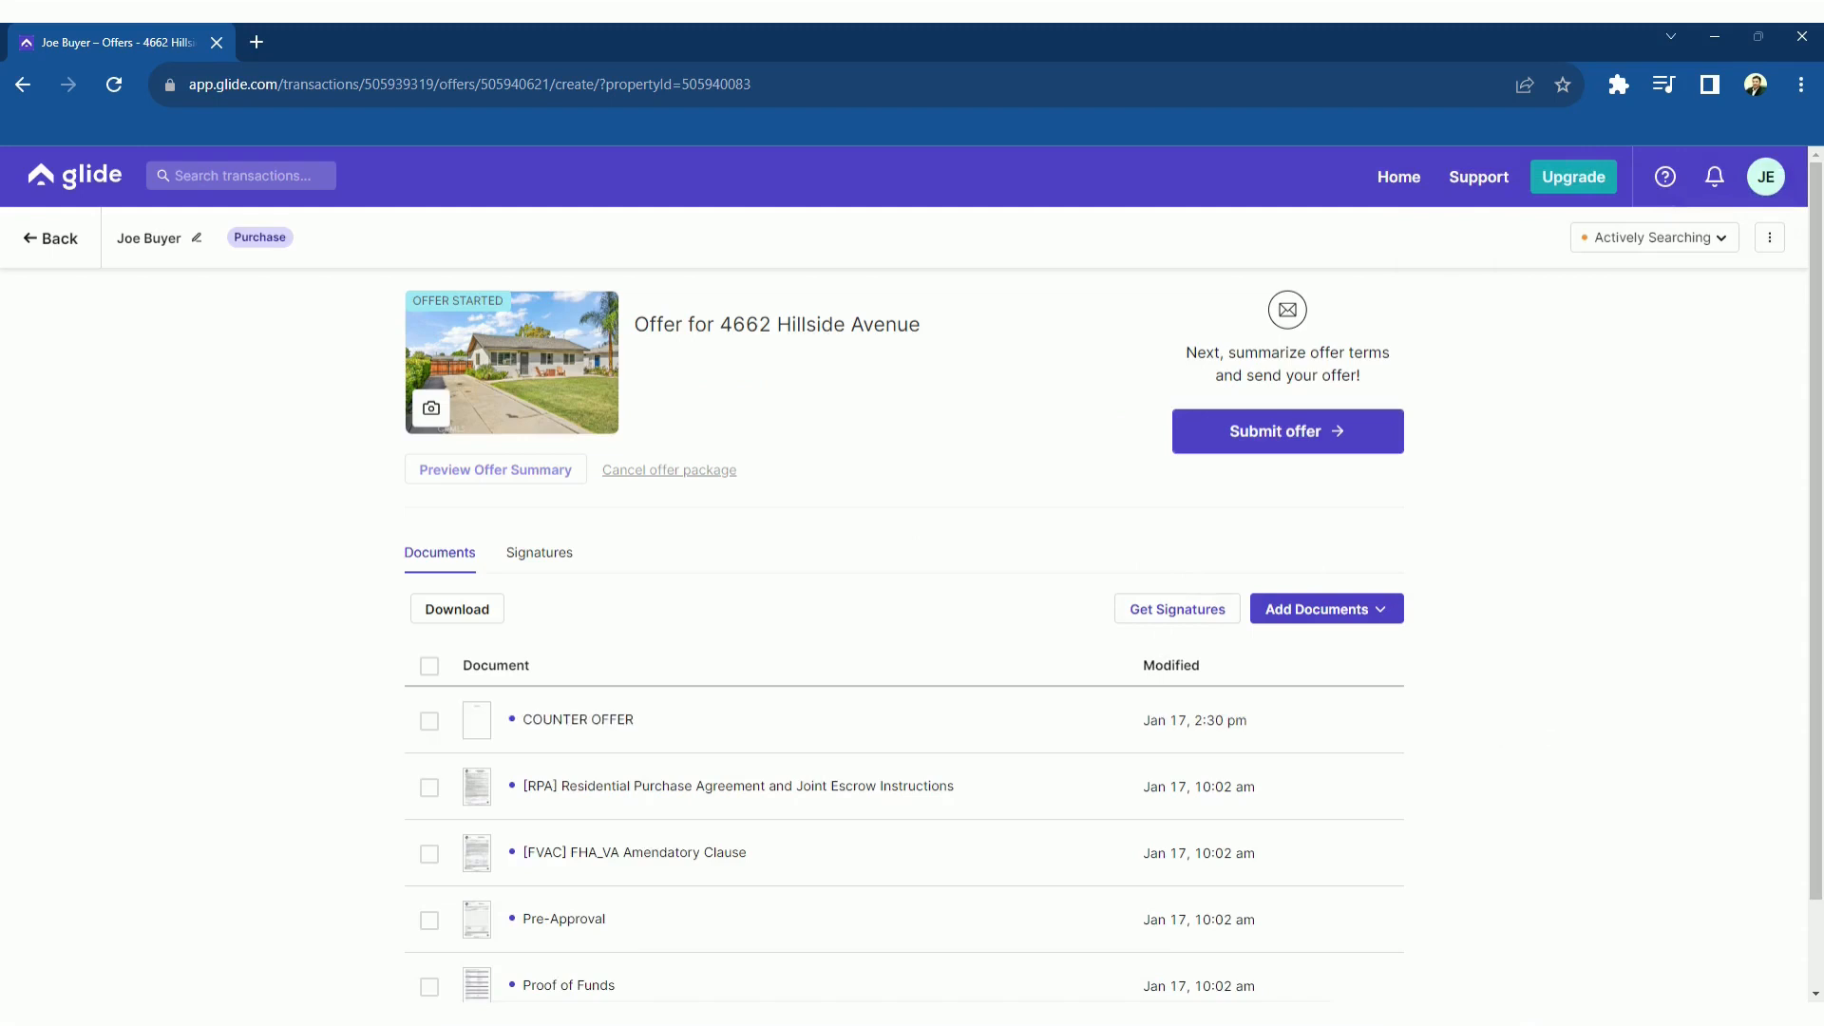
# Add the [BCO] Buyer Counter Offer – 1 library form and select both counter documents
pyautogui.click(1367, 611)
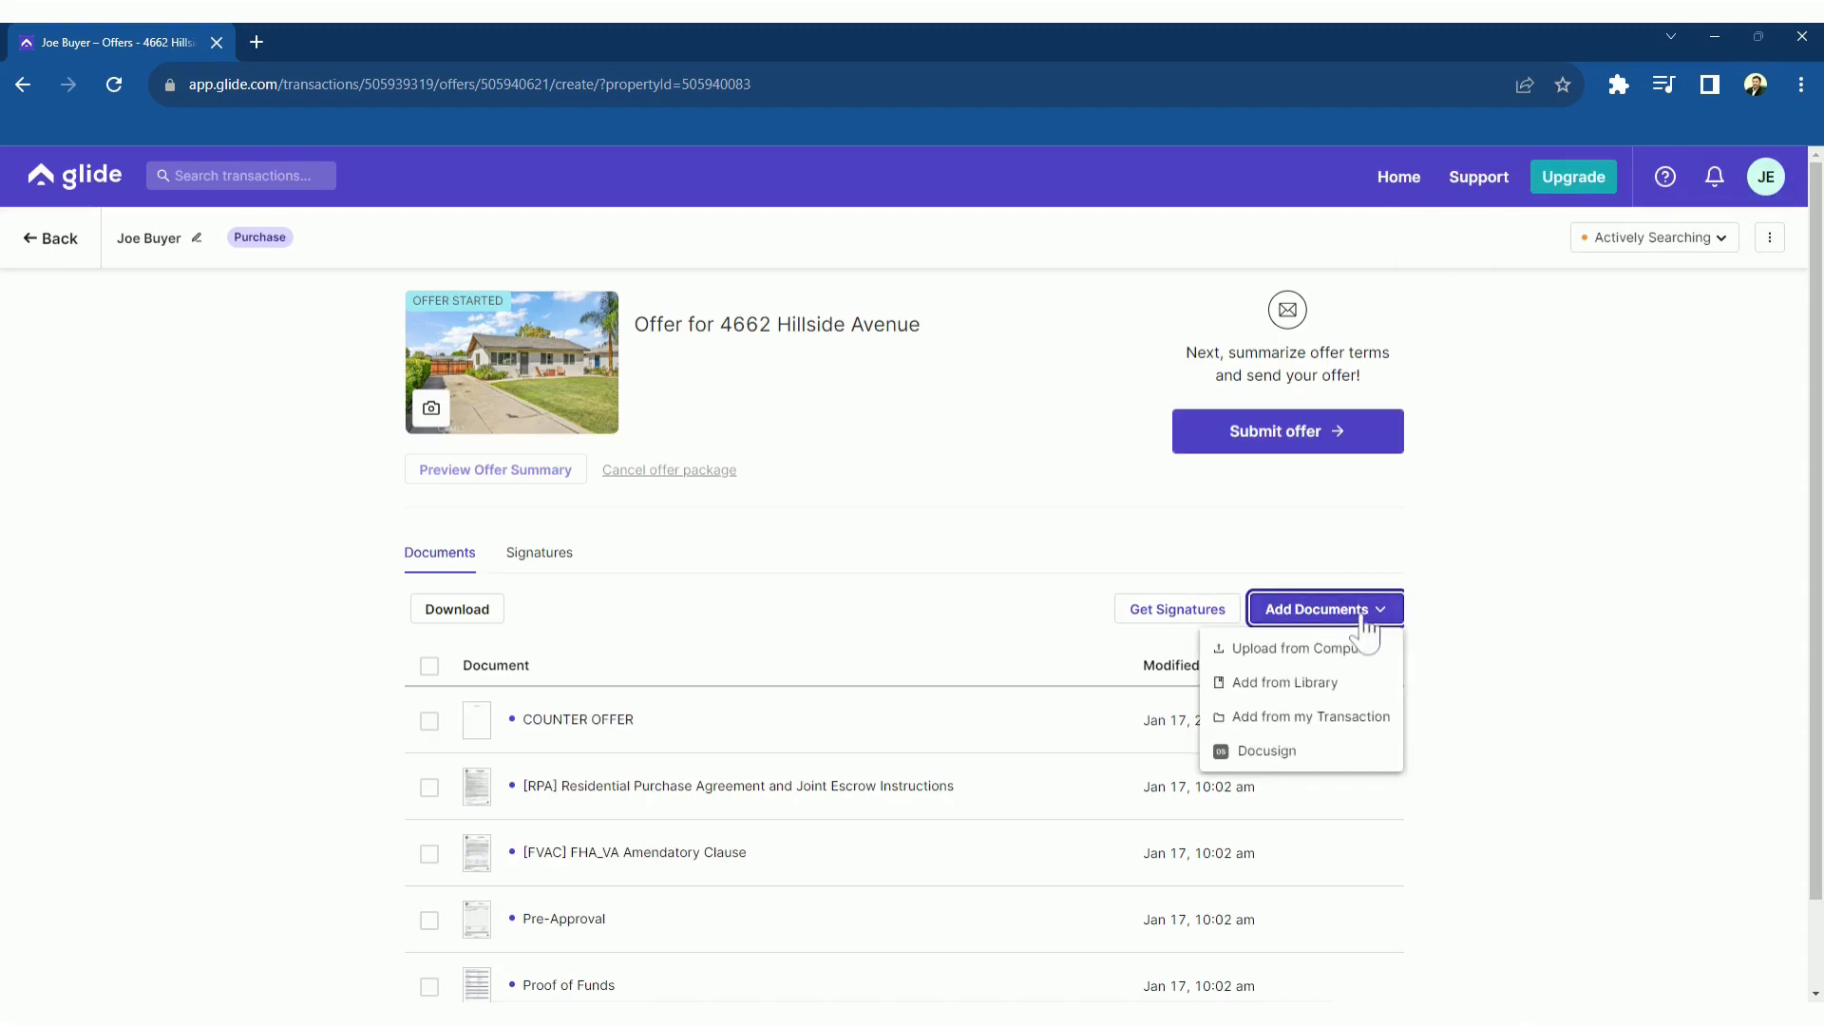
pyautogui.click(1282, 682)
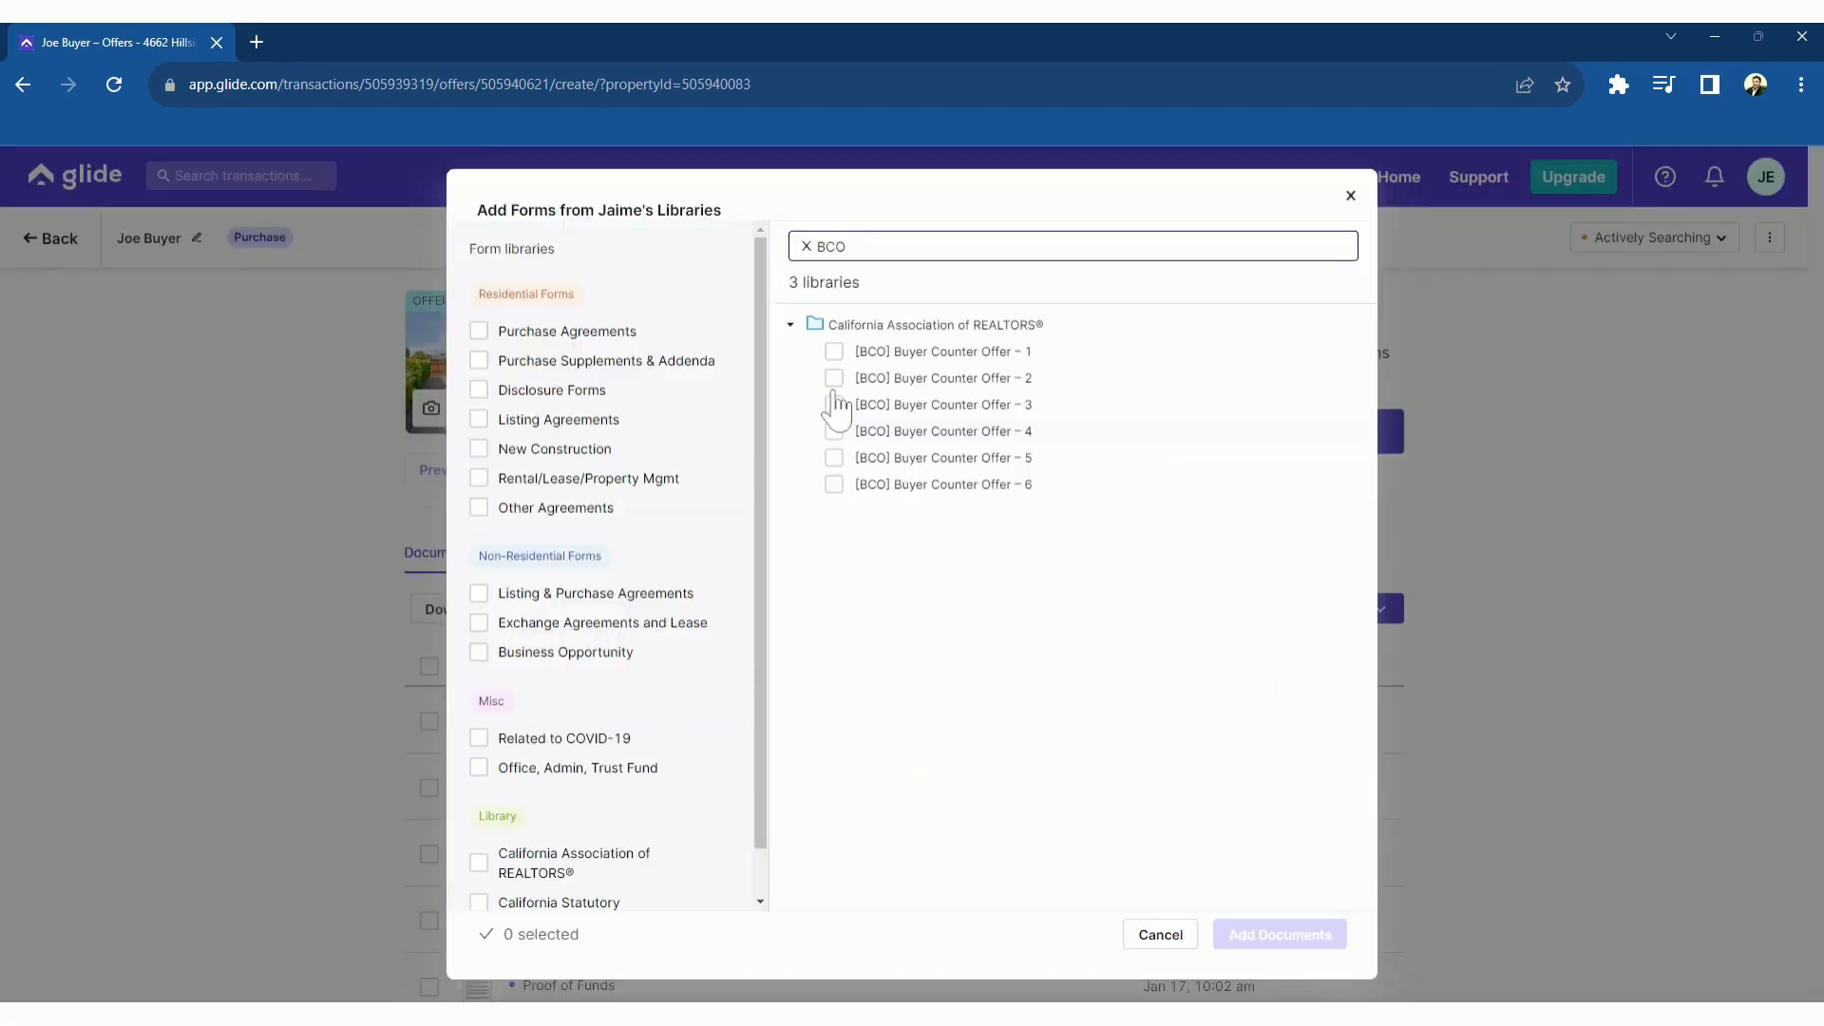
pyautogui.click(834, 352)
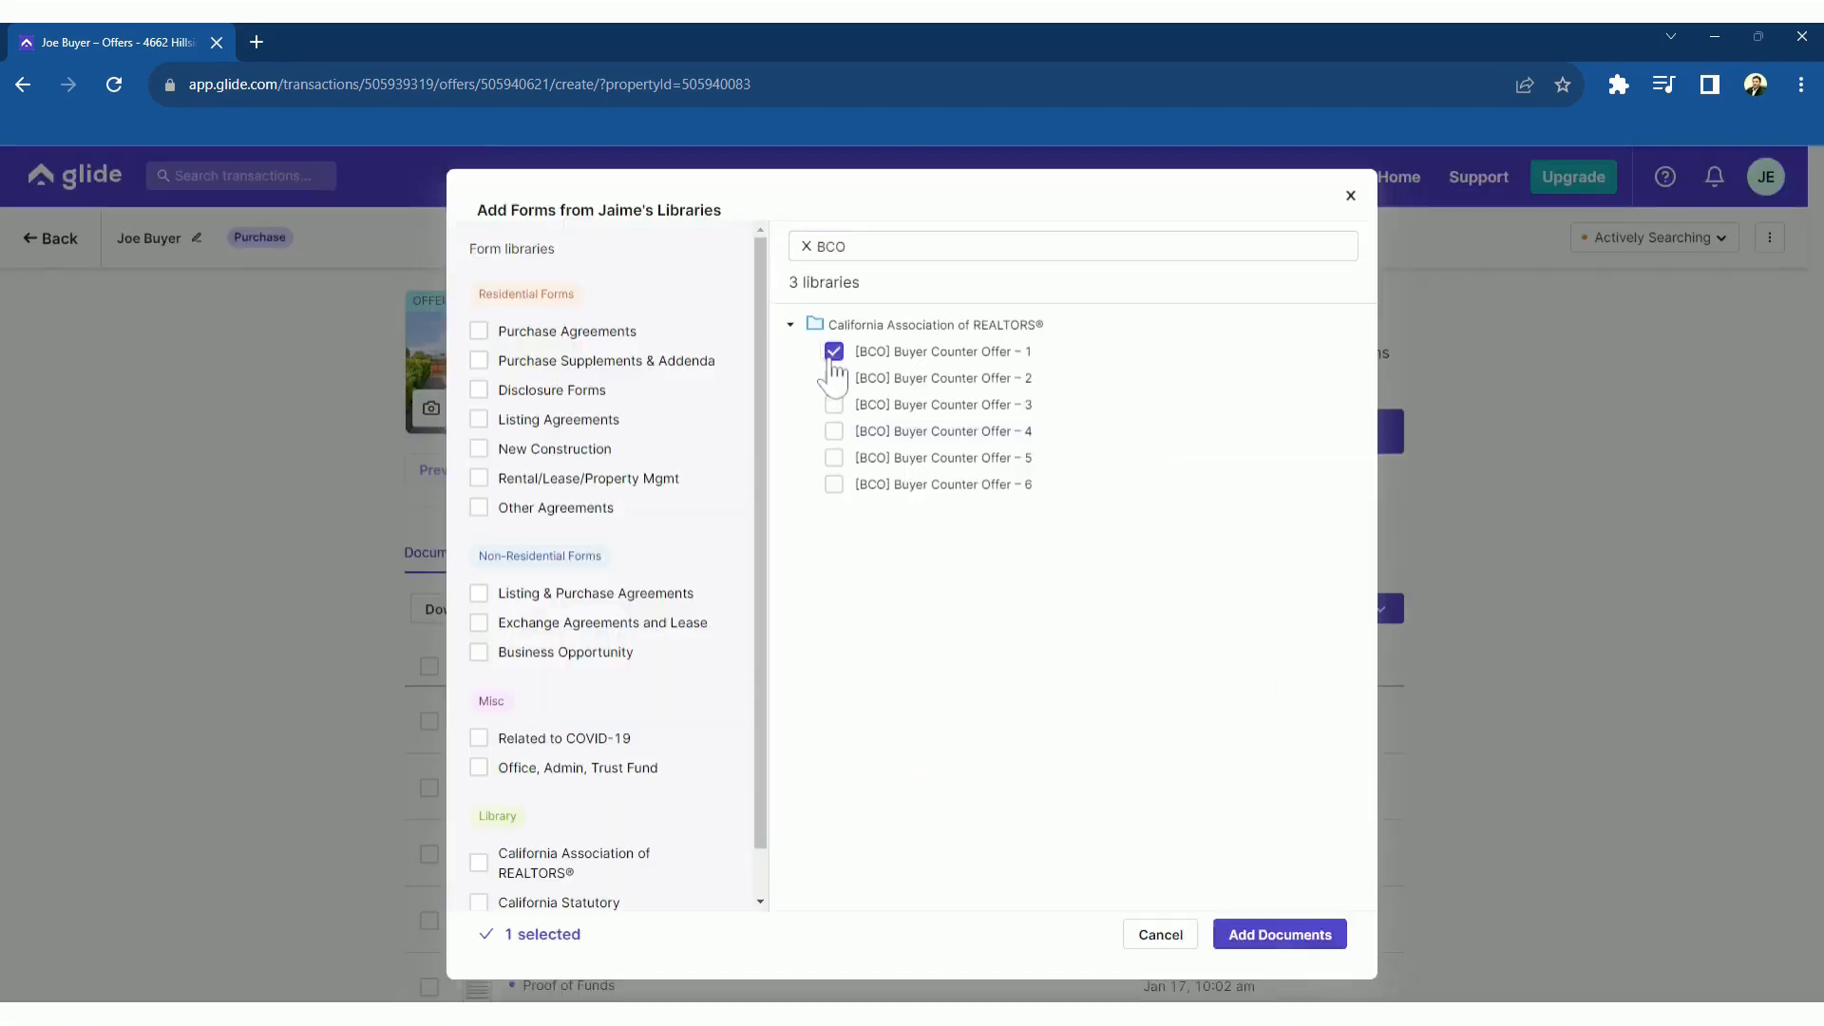
pyautogui.click(1320, 940)
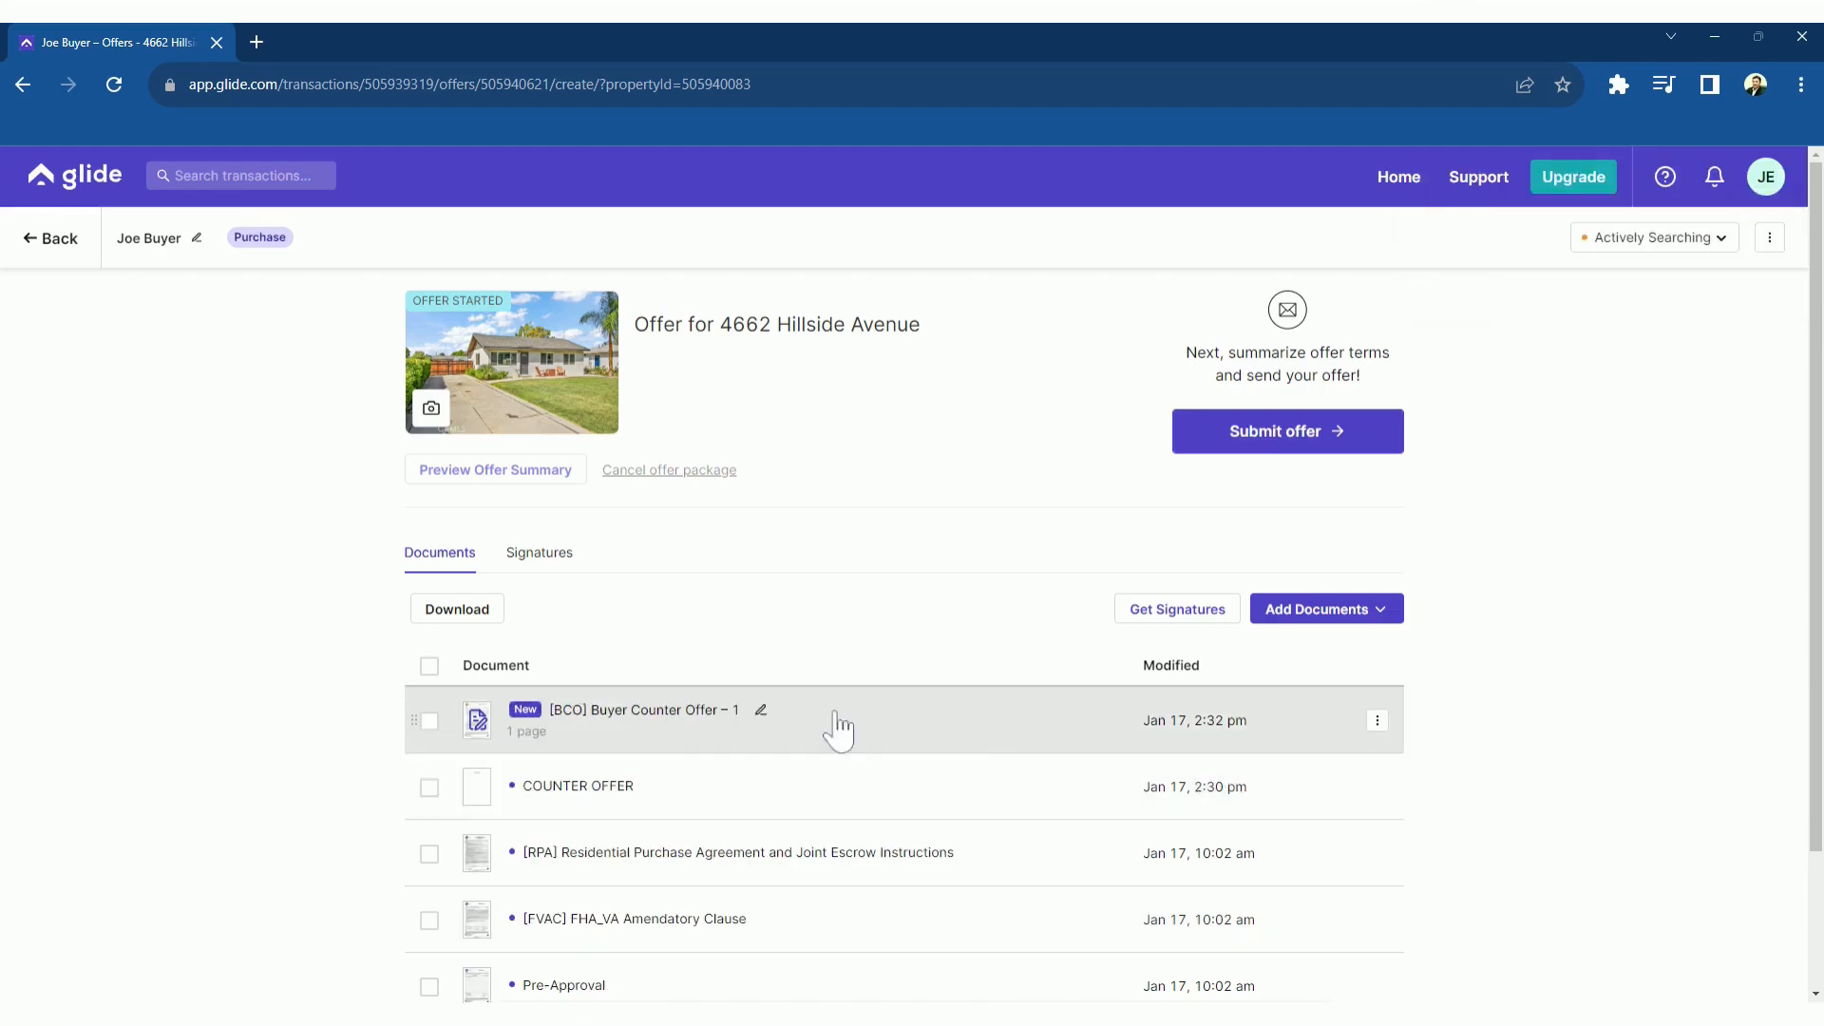
pyautogui.click(429, 722)
pyautogui.click(429, 788)
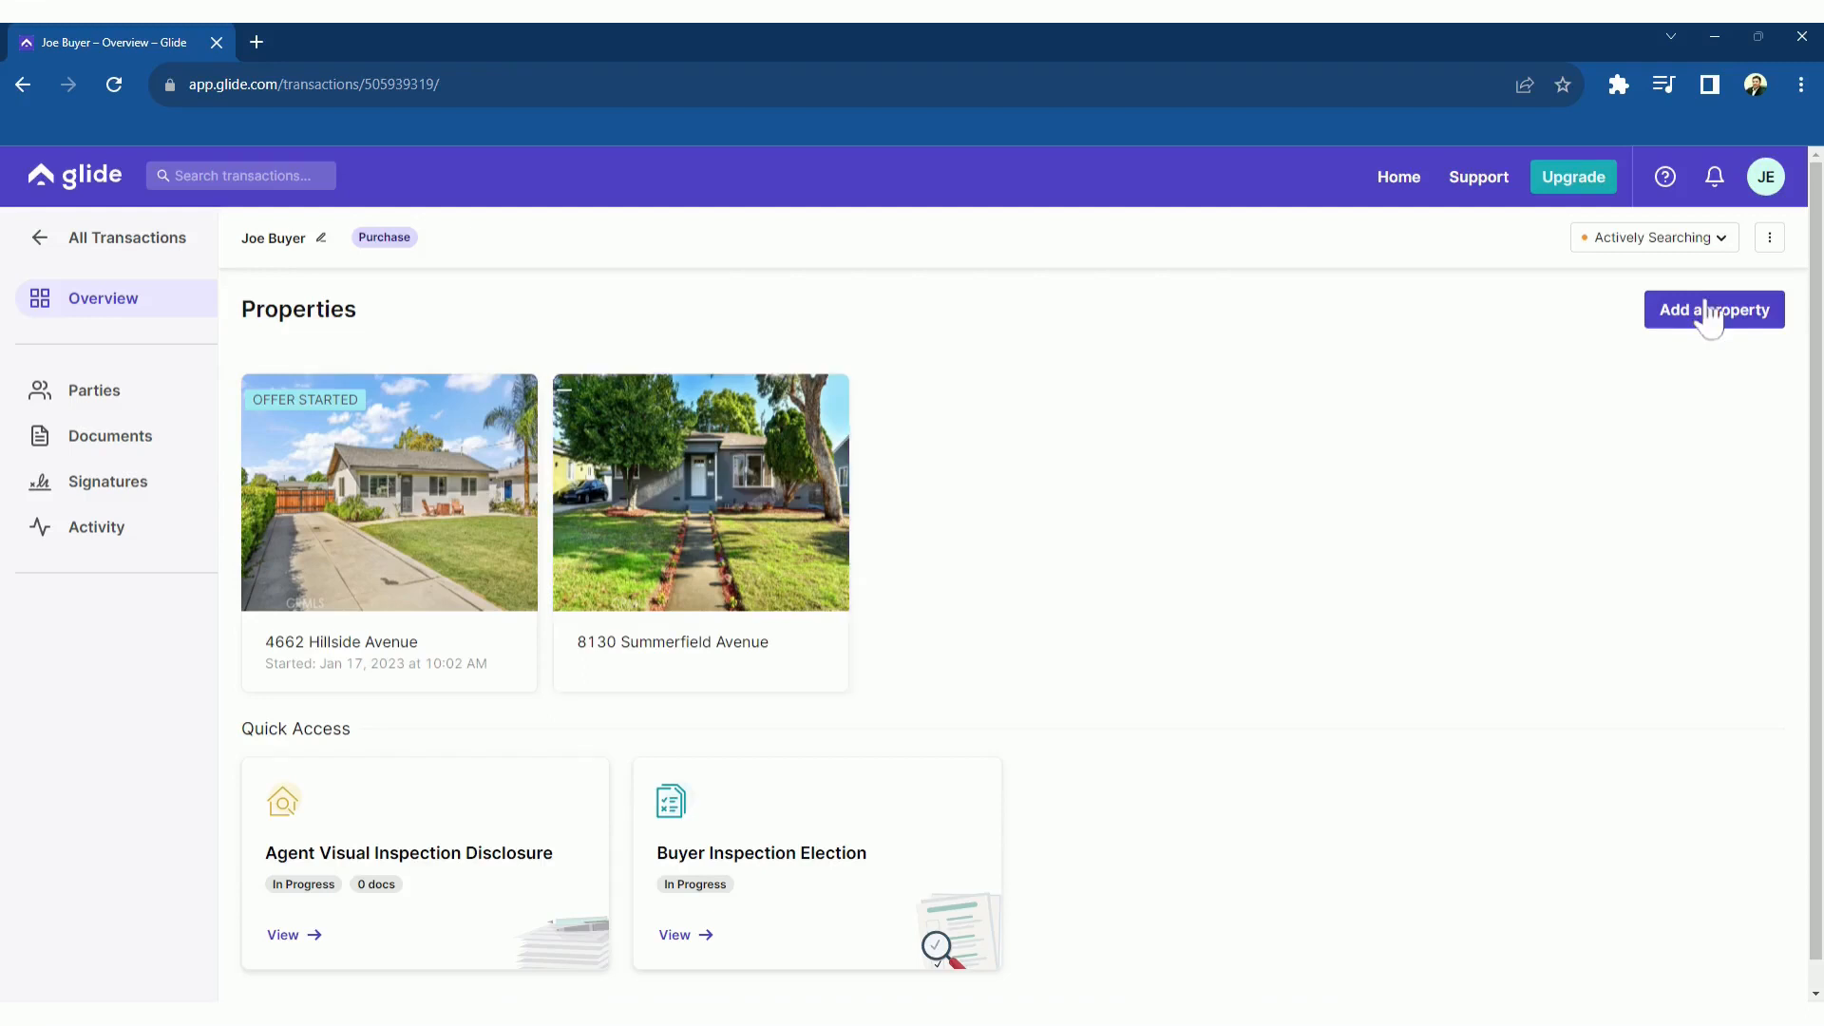
pyautogui.click(1717, 245)
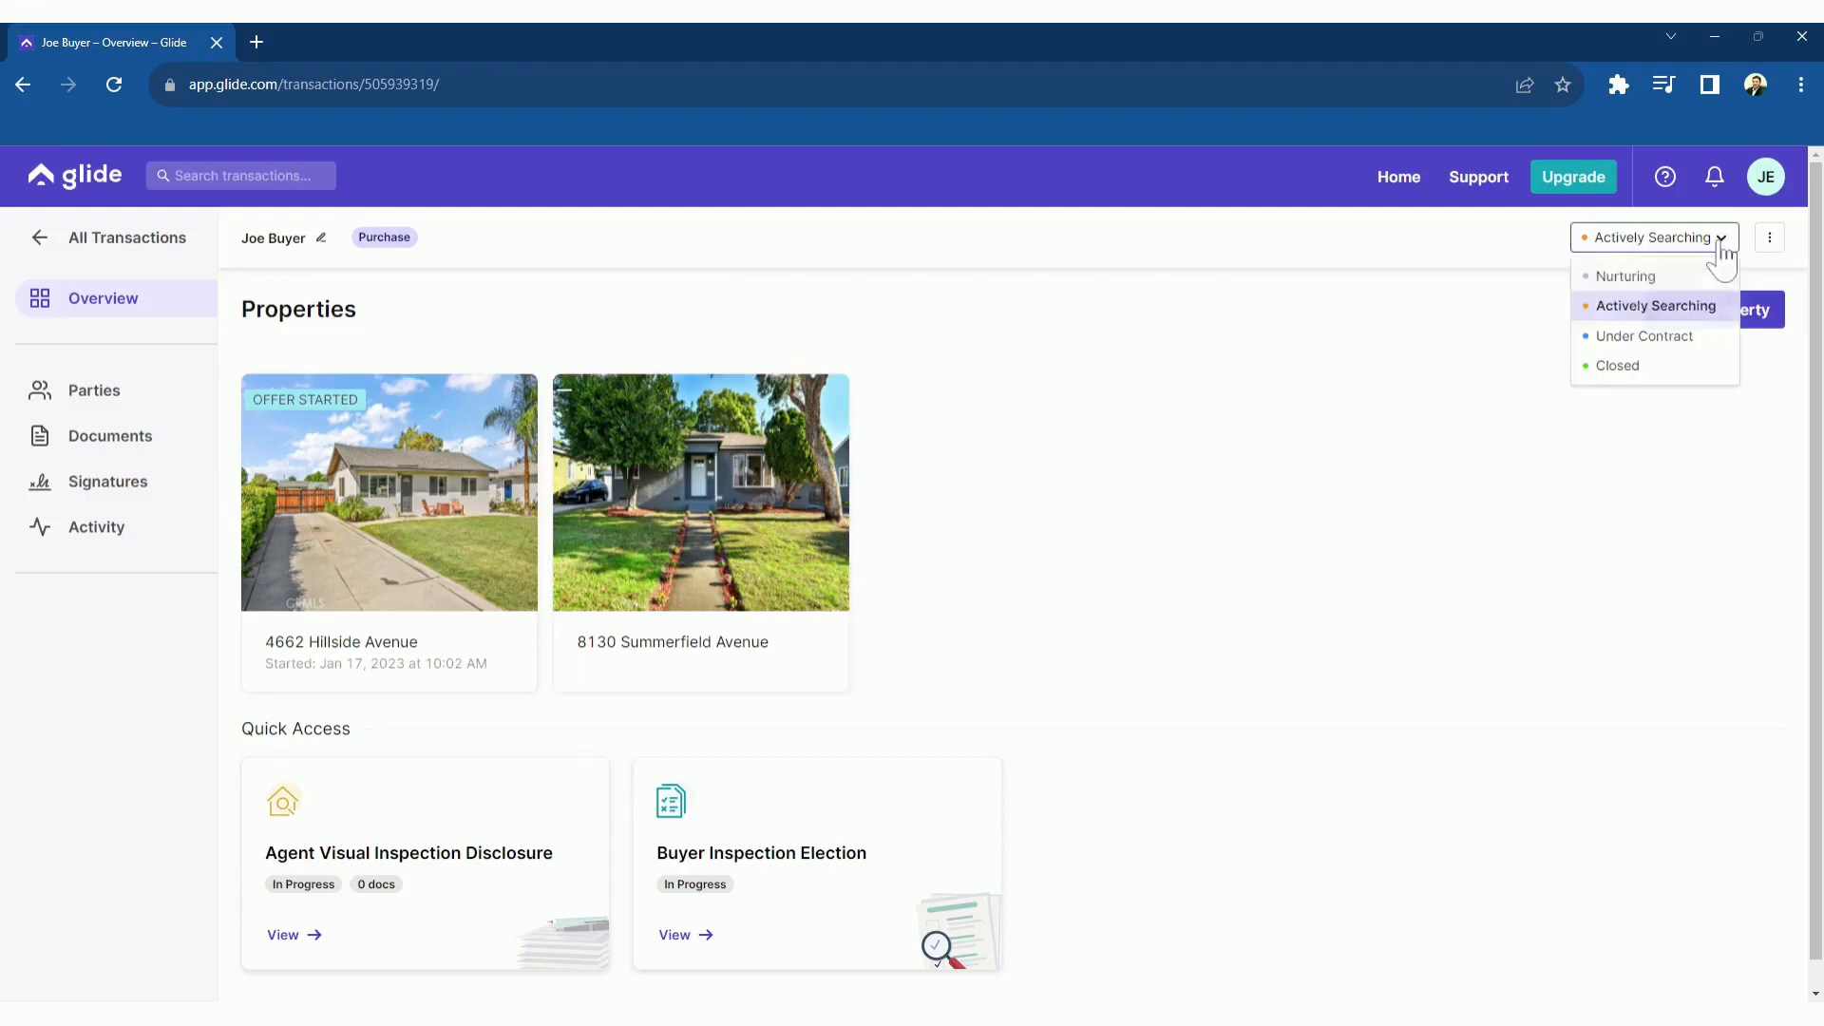
pyautogui.click(1611, 340)
pyautogui.moveTo(1611, 344)
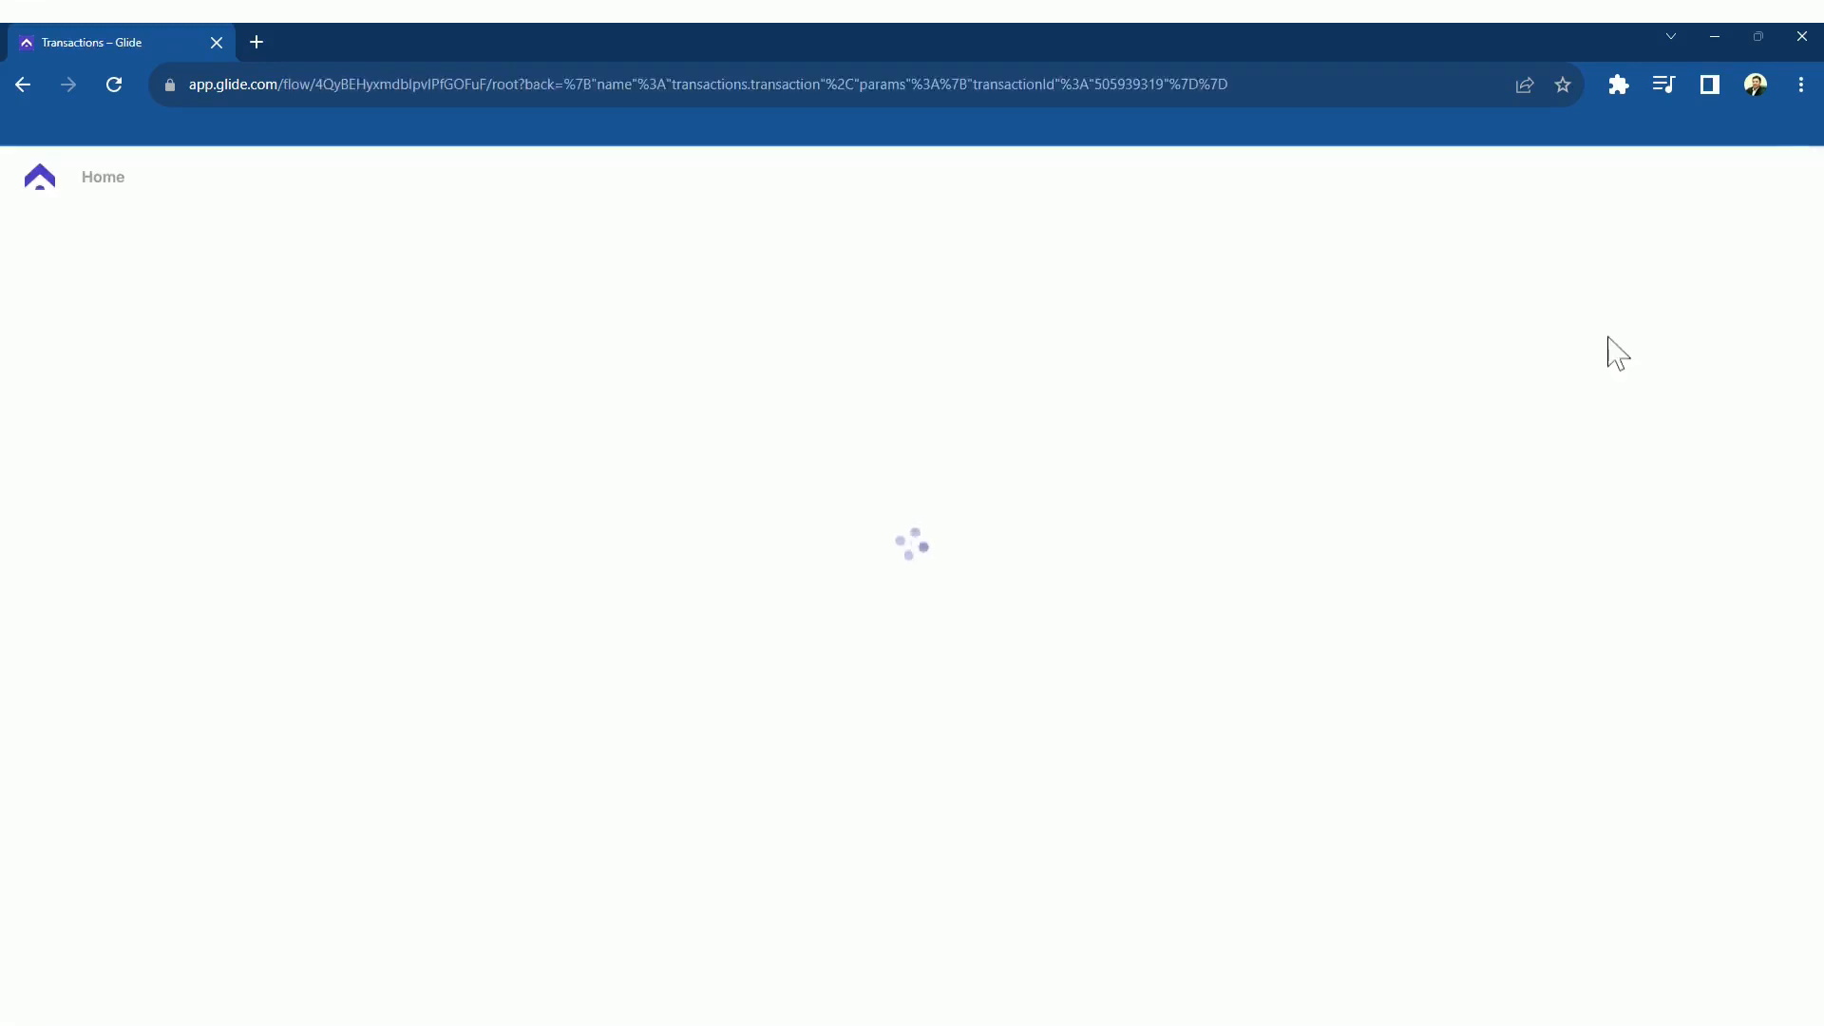
pyautogui.click(993, 433)
pyautogui.click(907, 467)
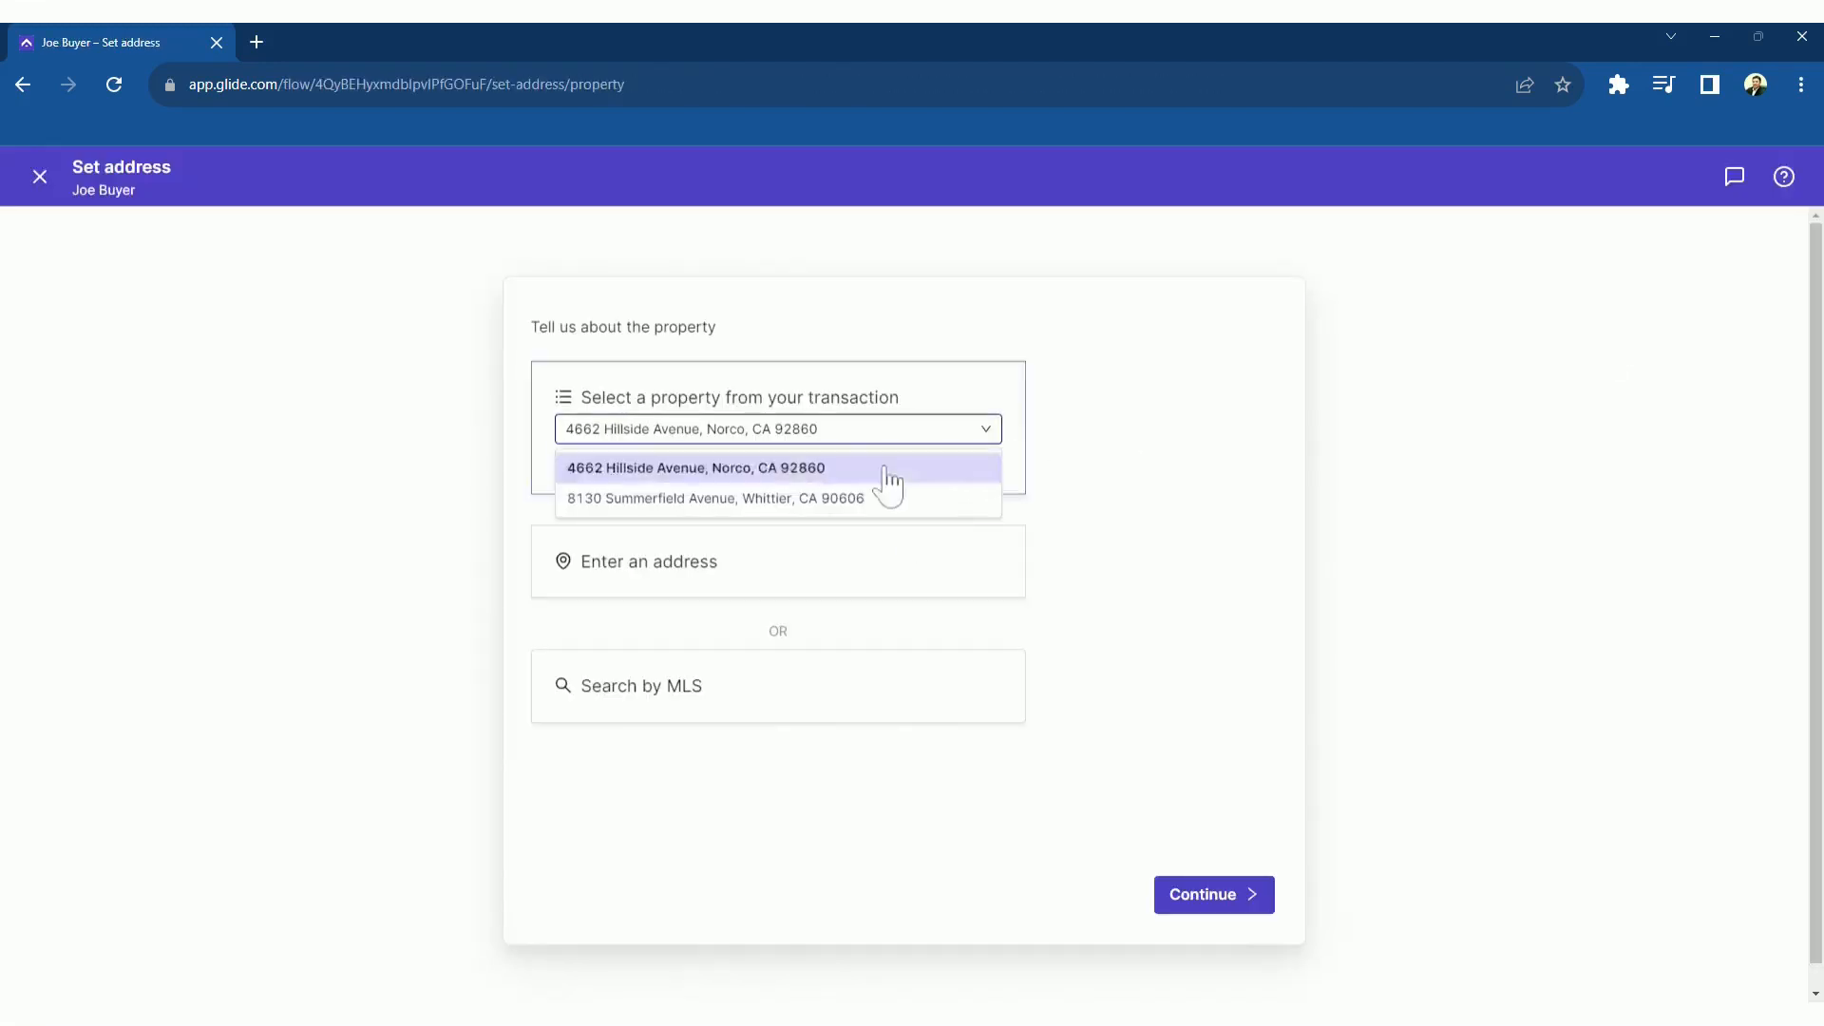
pyautogui.click(1187, 895)
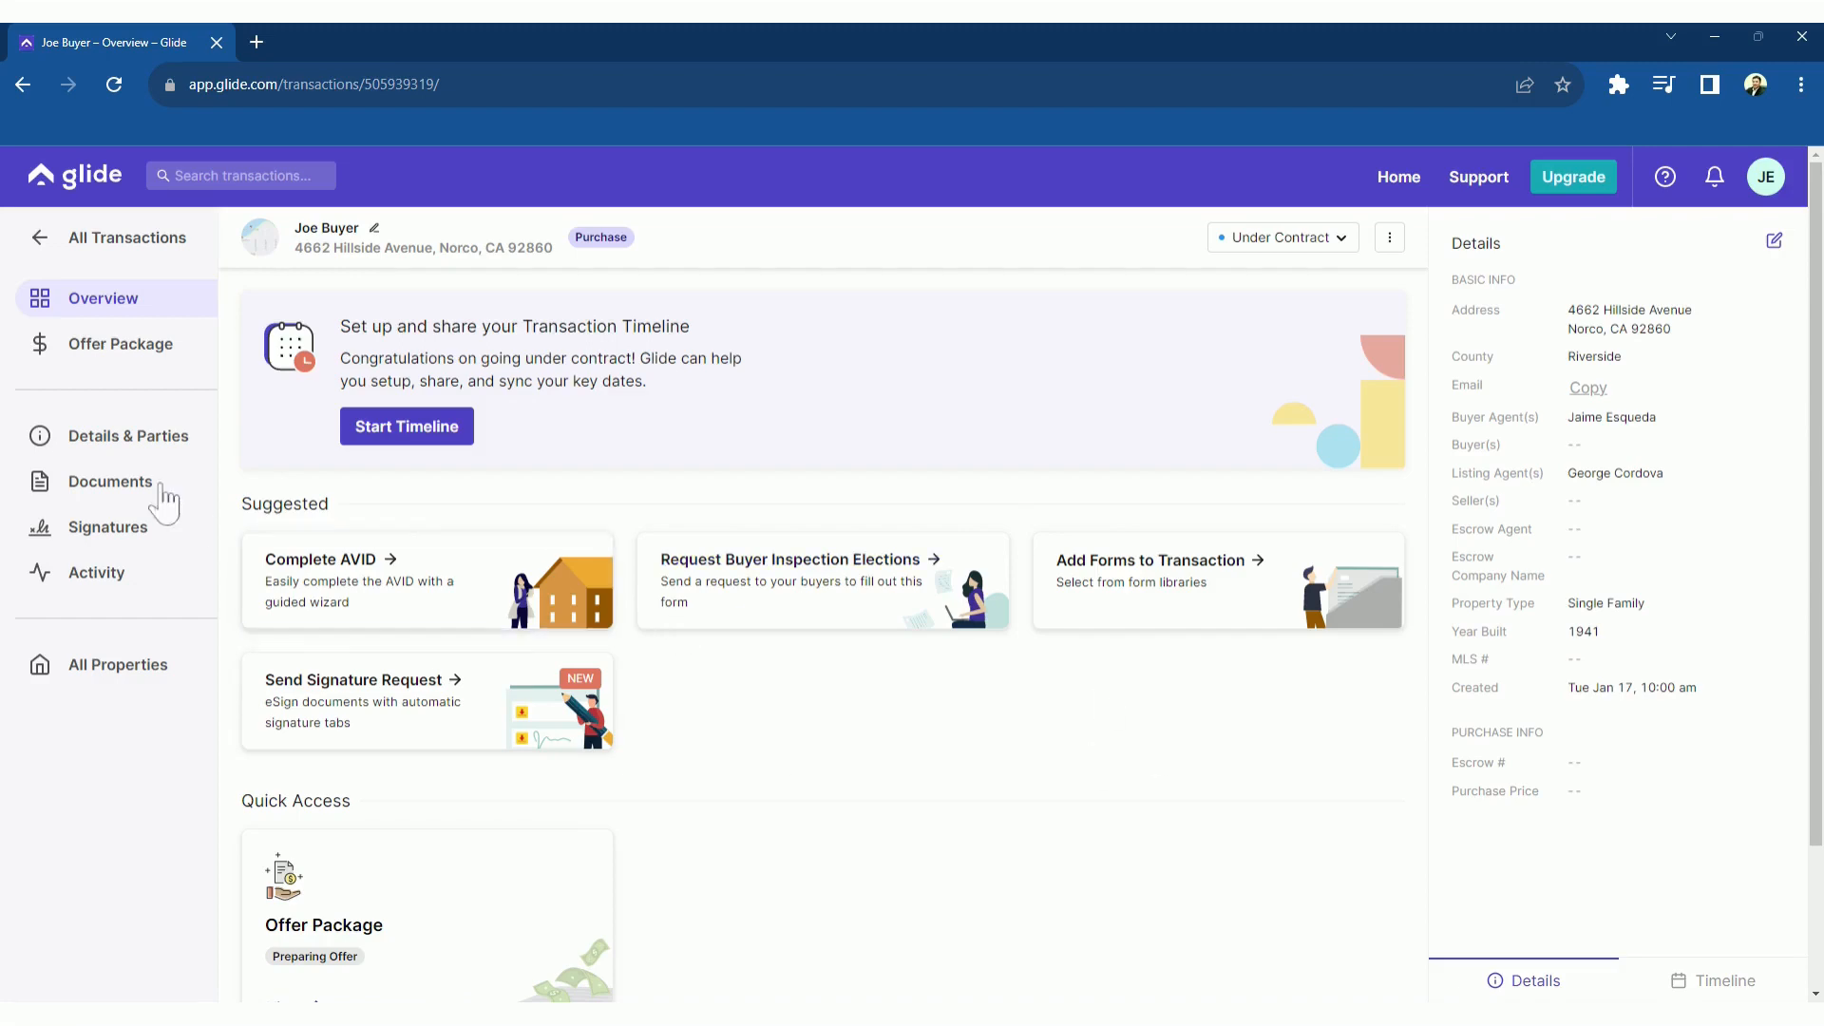
# Add the transaction coordinator as a Buyer Team / TC party and send them a transaction invitation
pyautogui.click(149, 444)
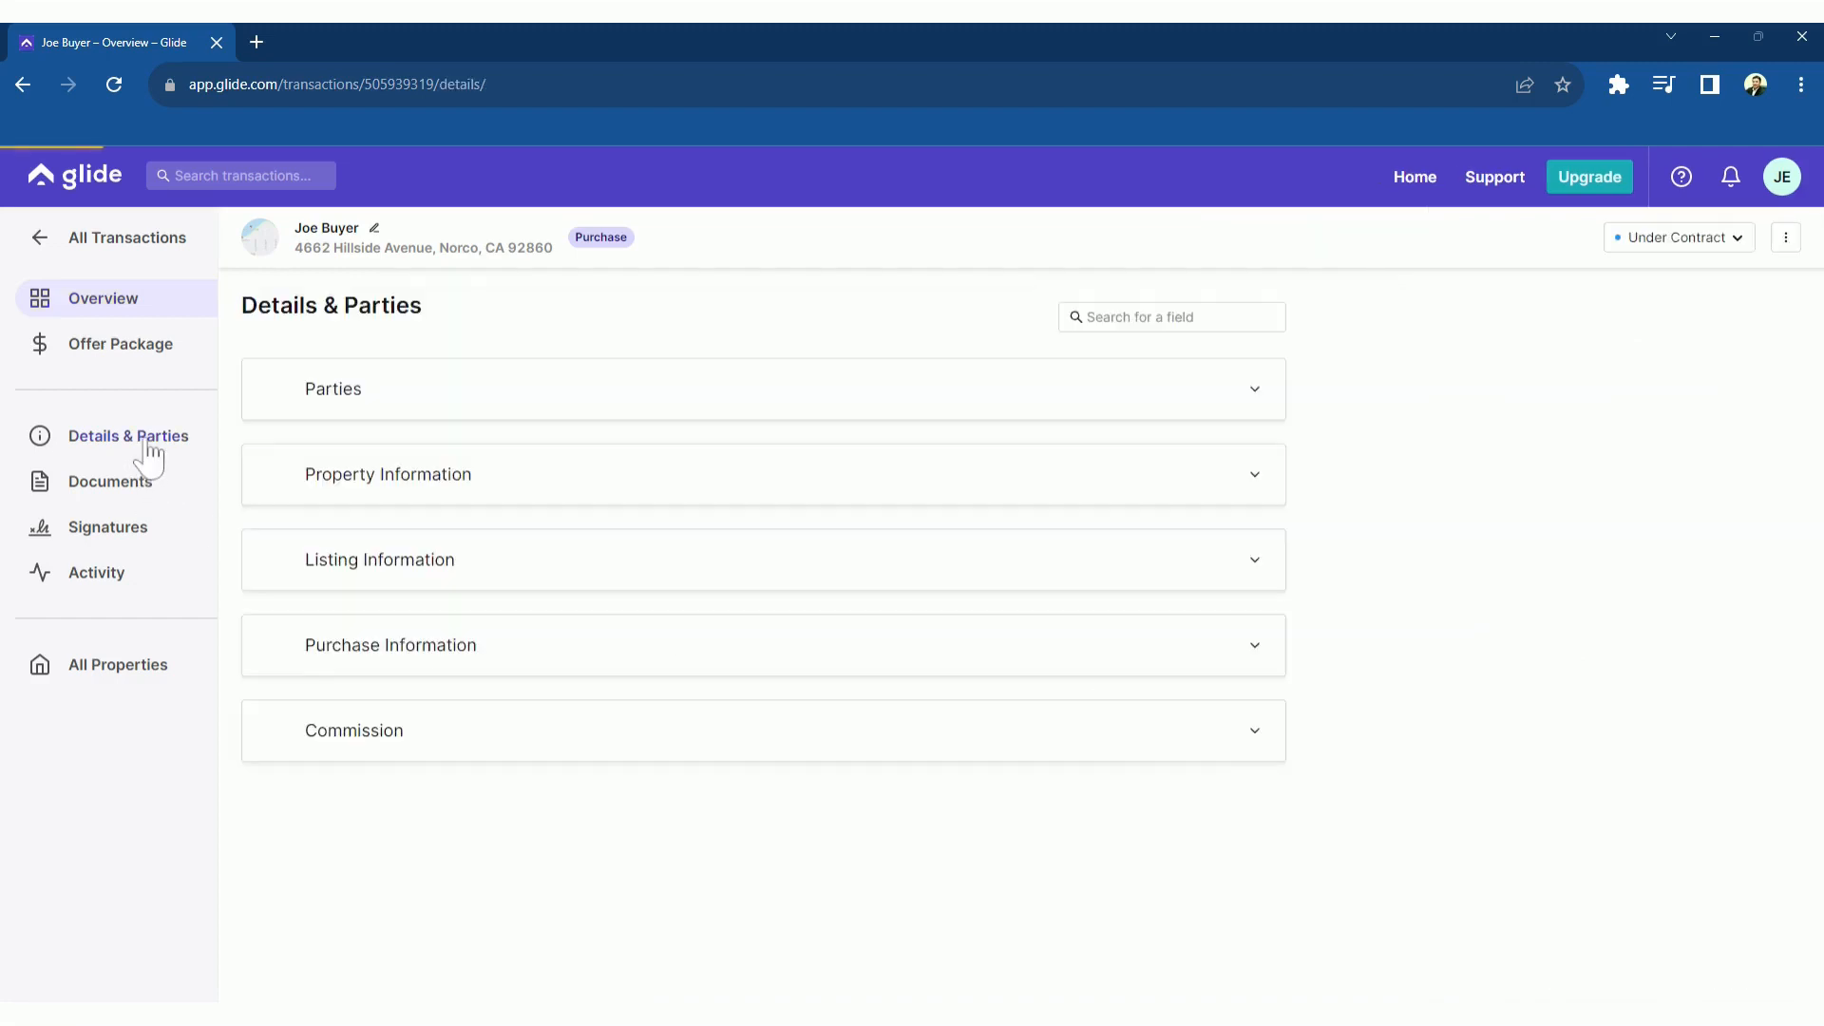
pyautogui.click(1170, 407)
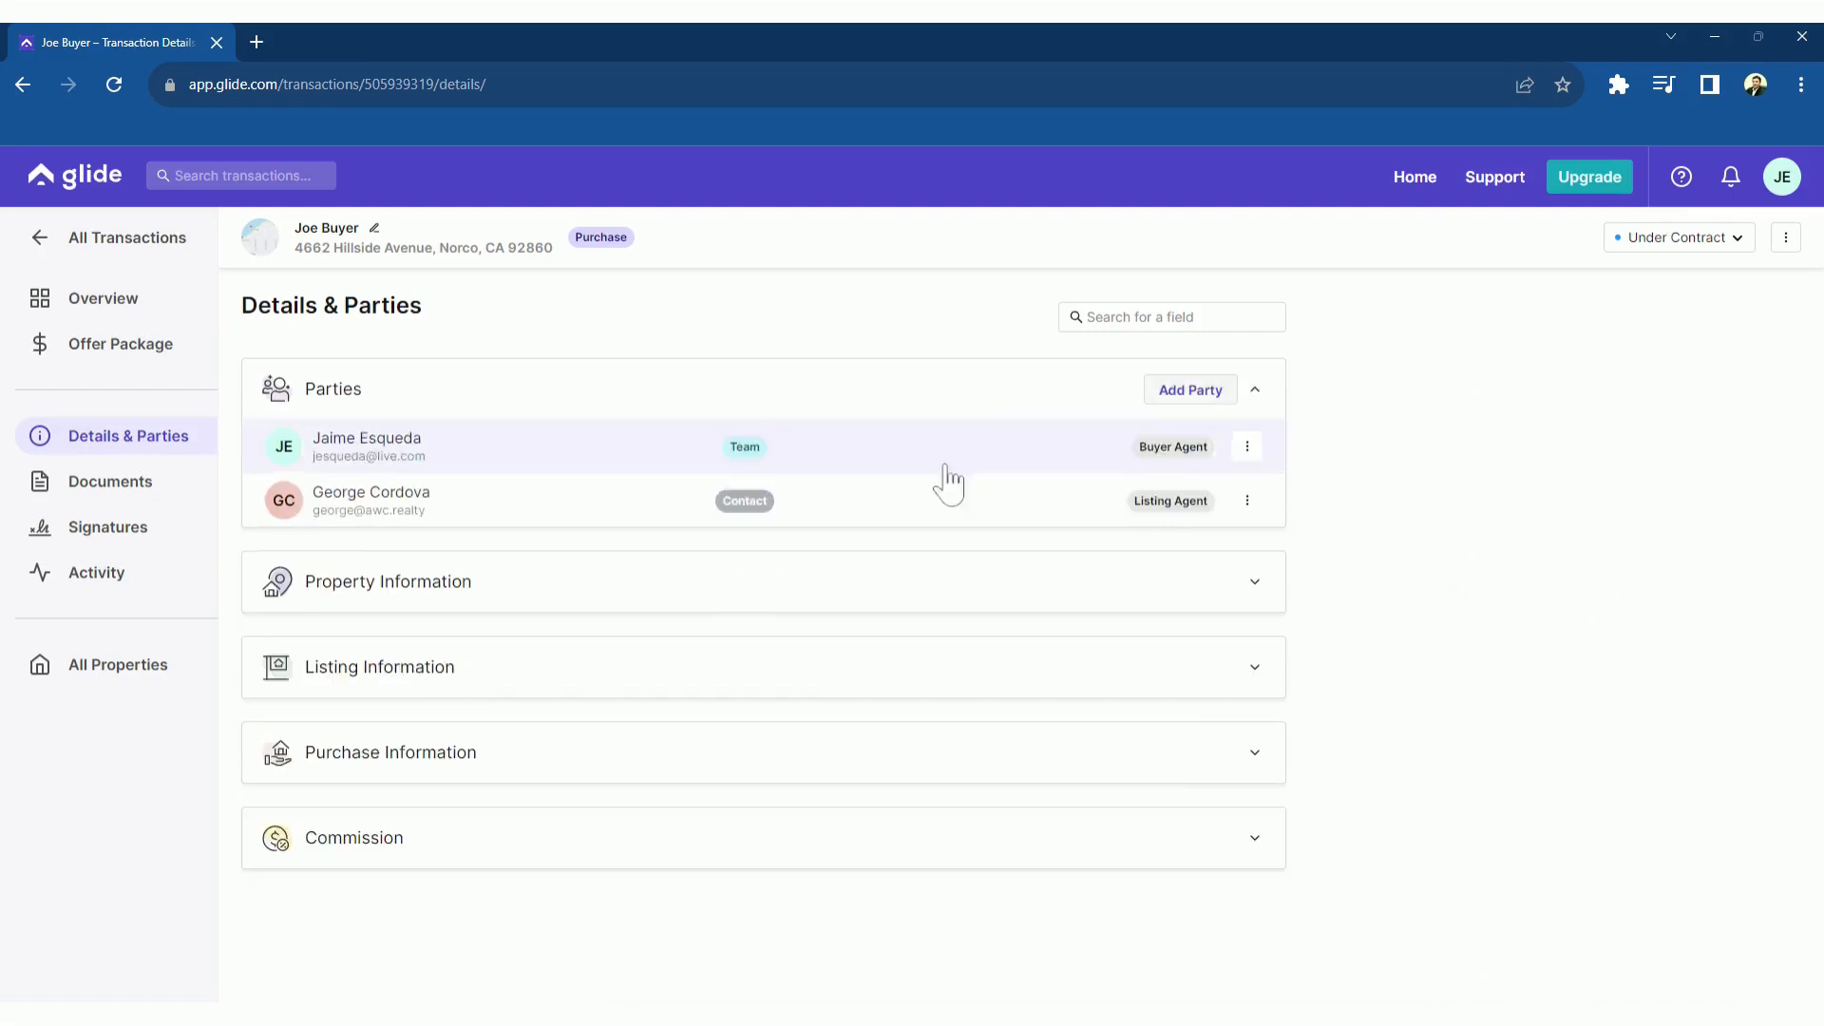
pyautogui.click(1180, 397)
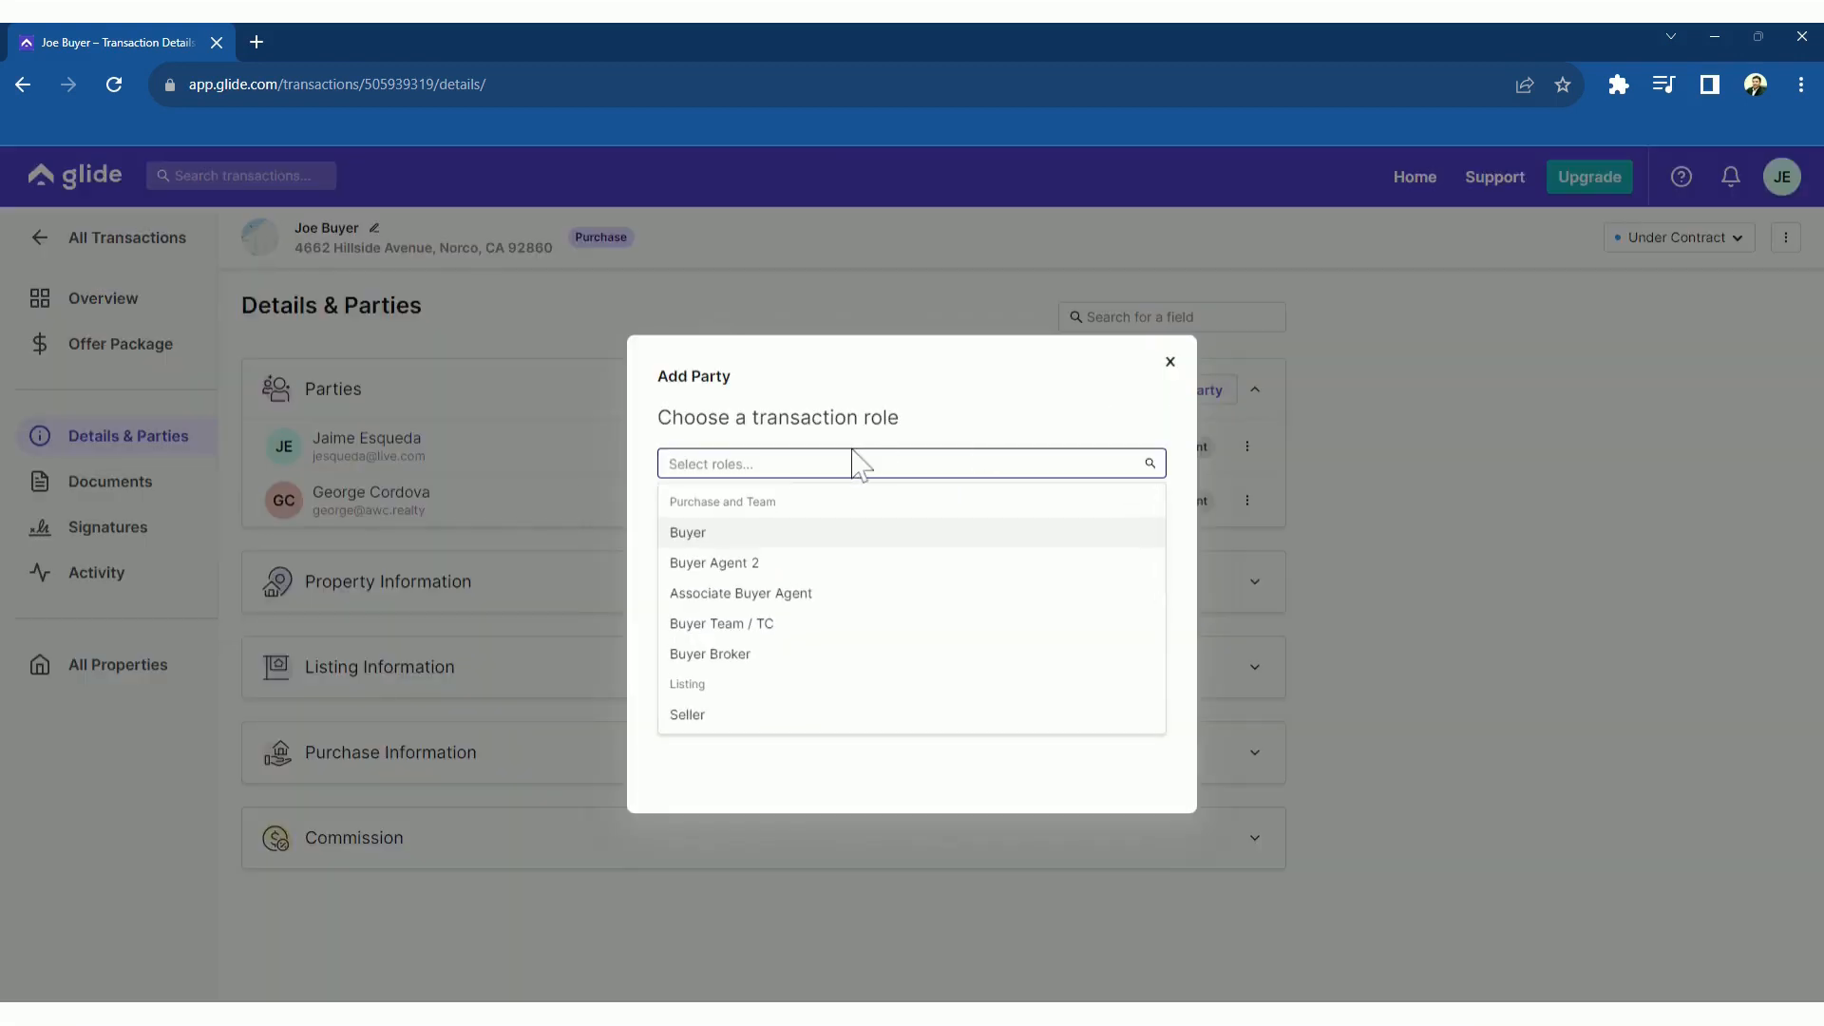
pyautogui.click(757, 634)
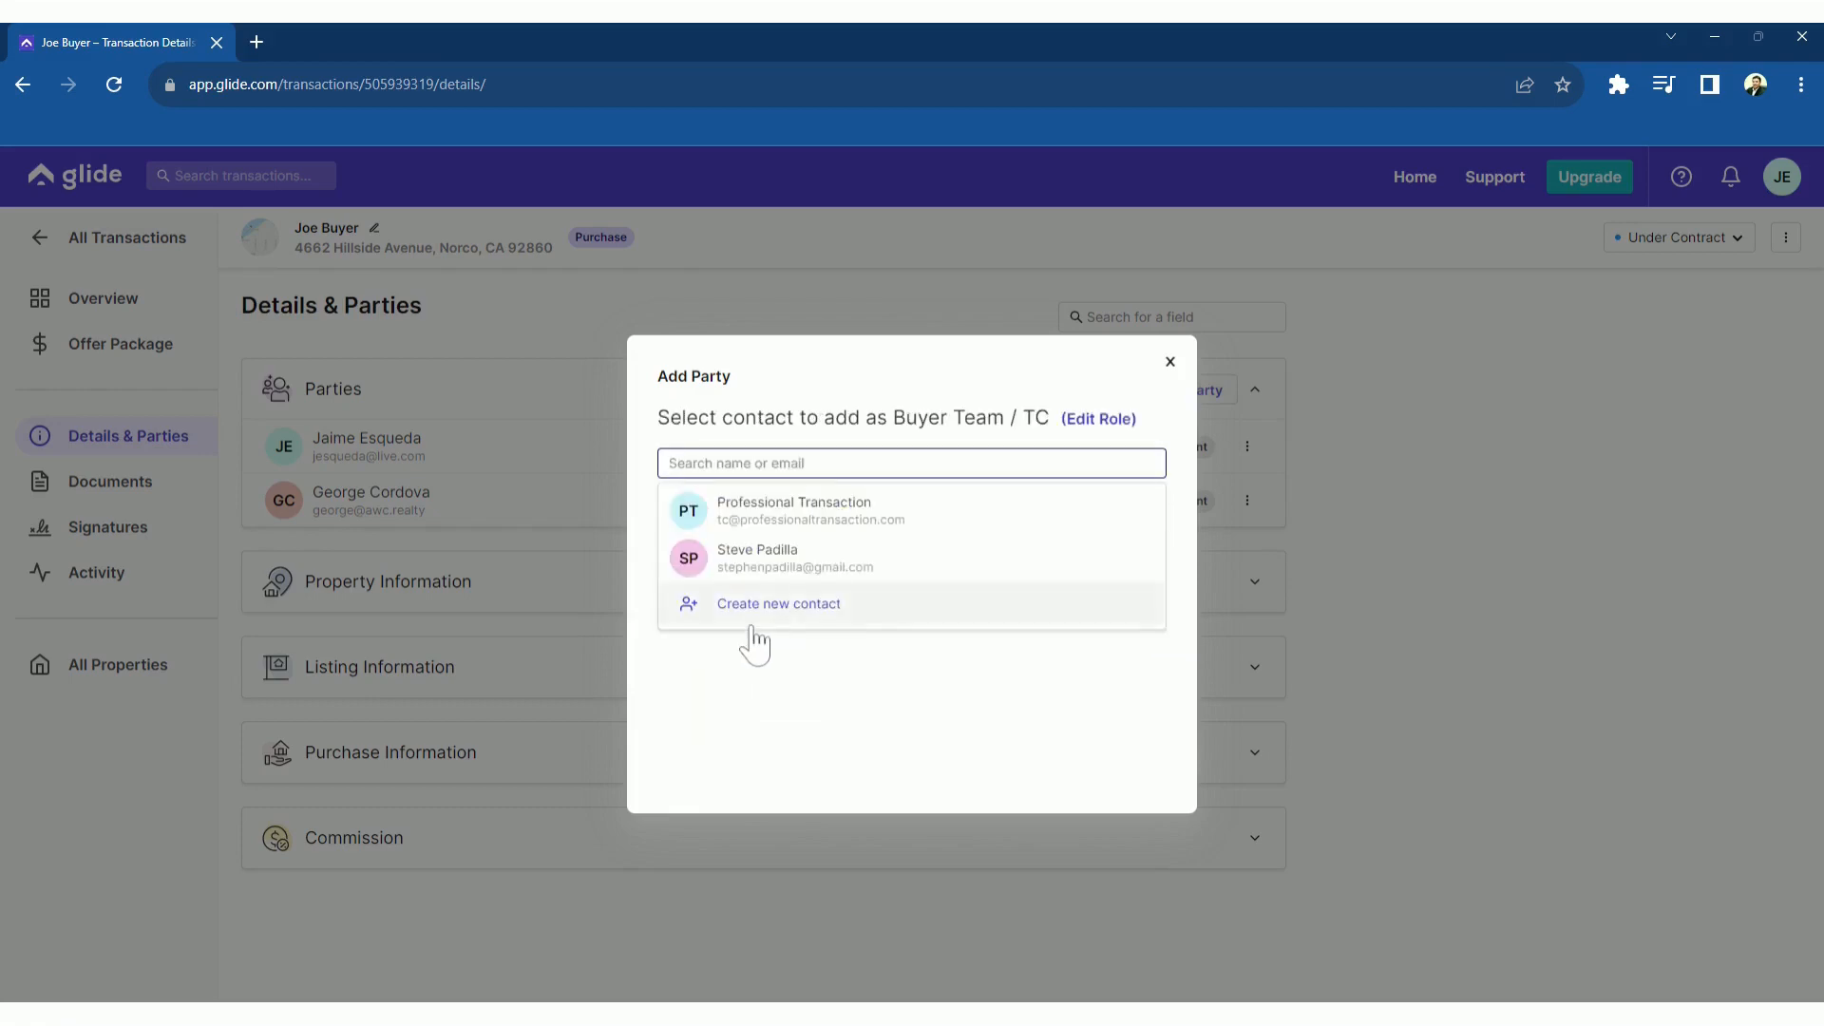
pyautogui.click(774, 535)
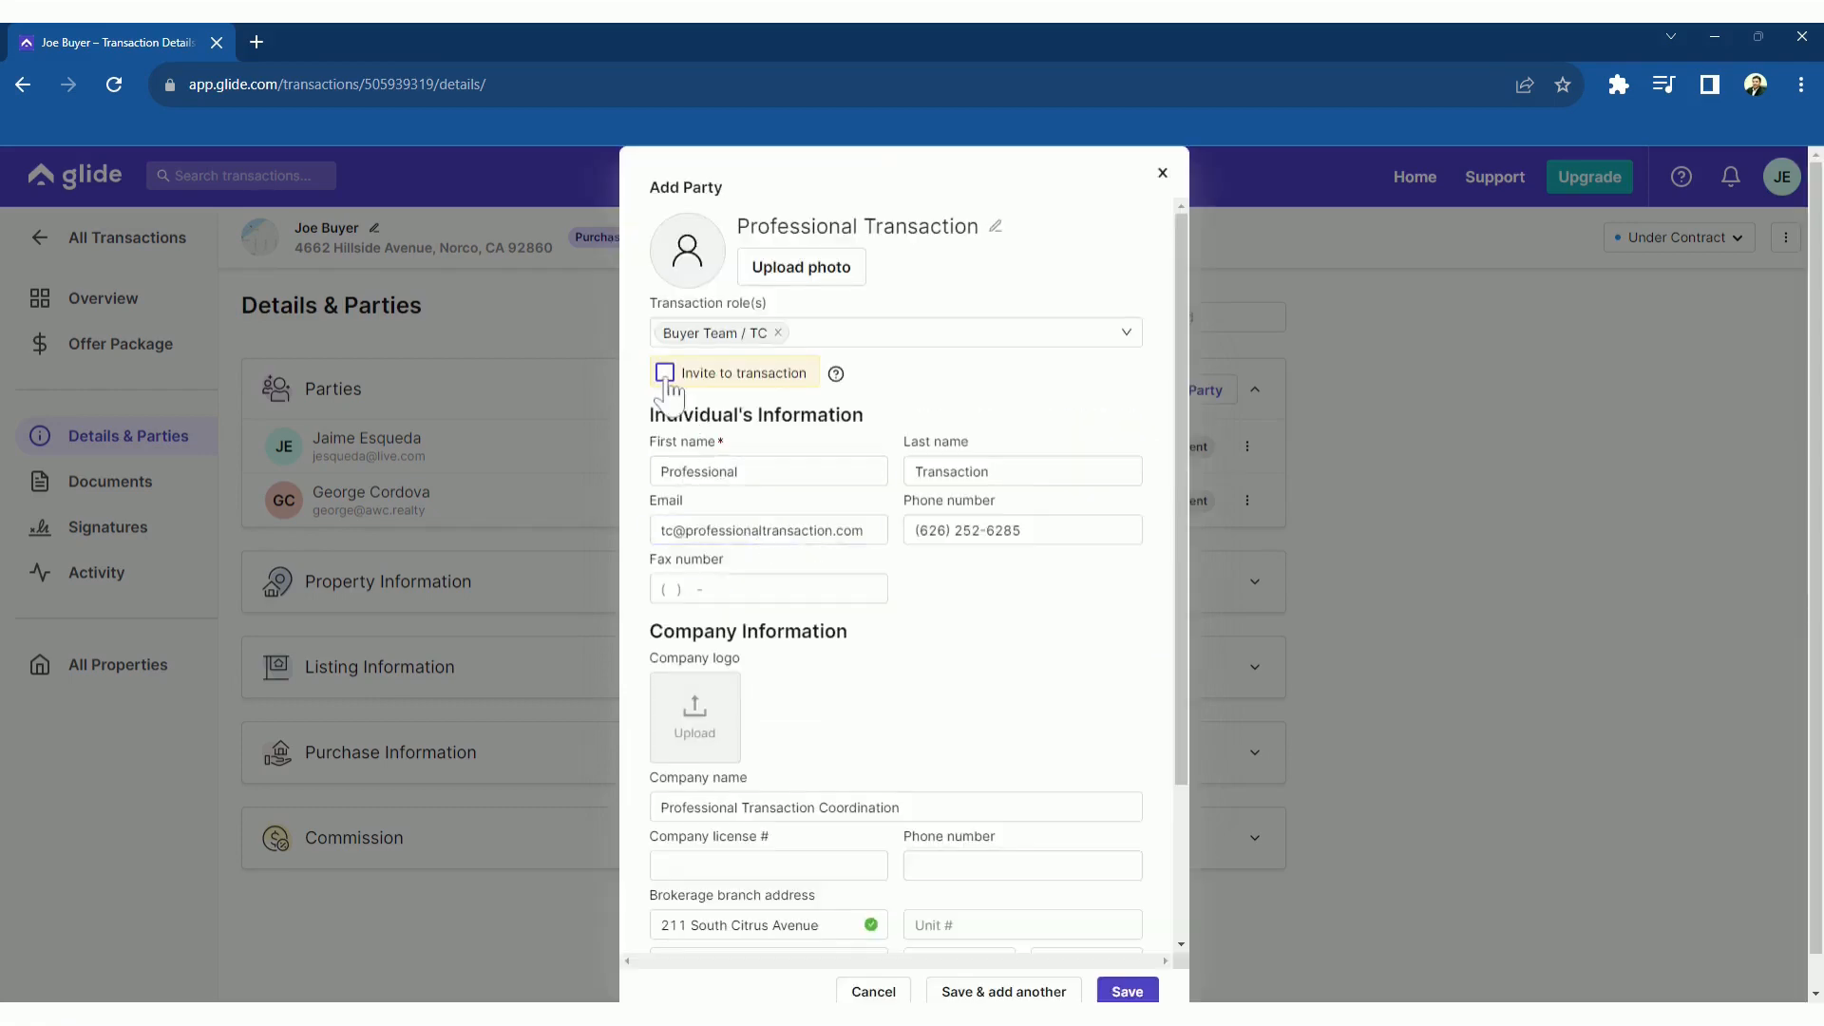
pyautogui.click(665, 372)
pyautogui.click(1124, 991)
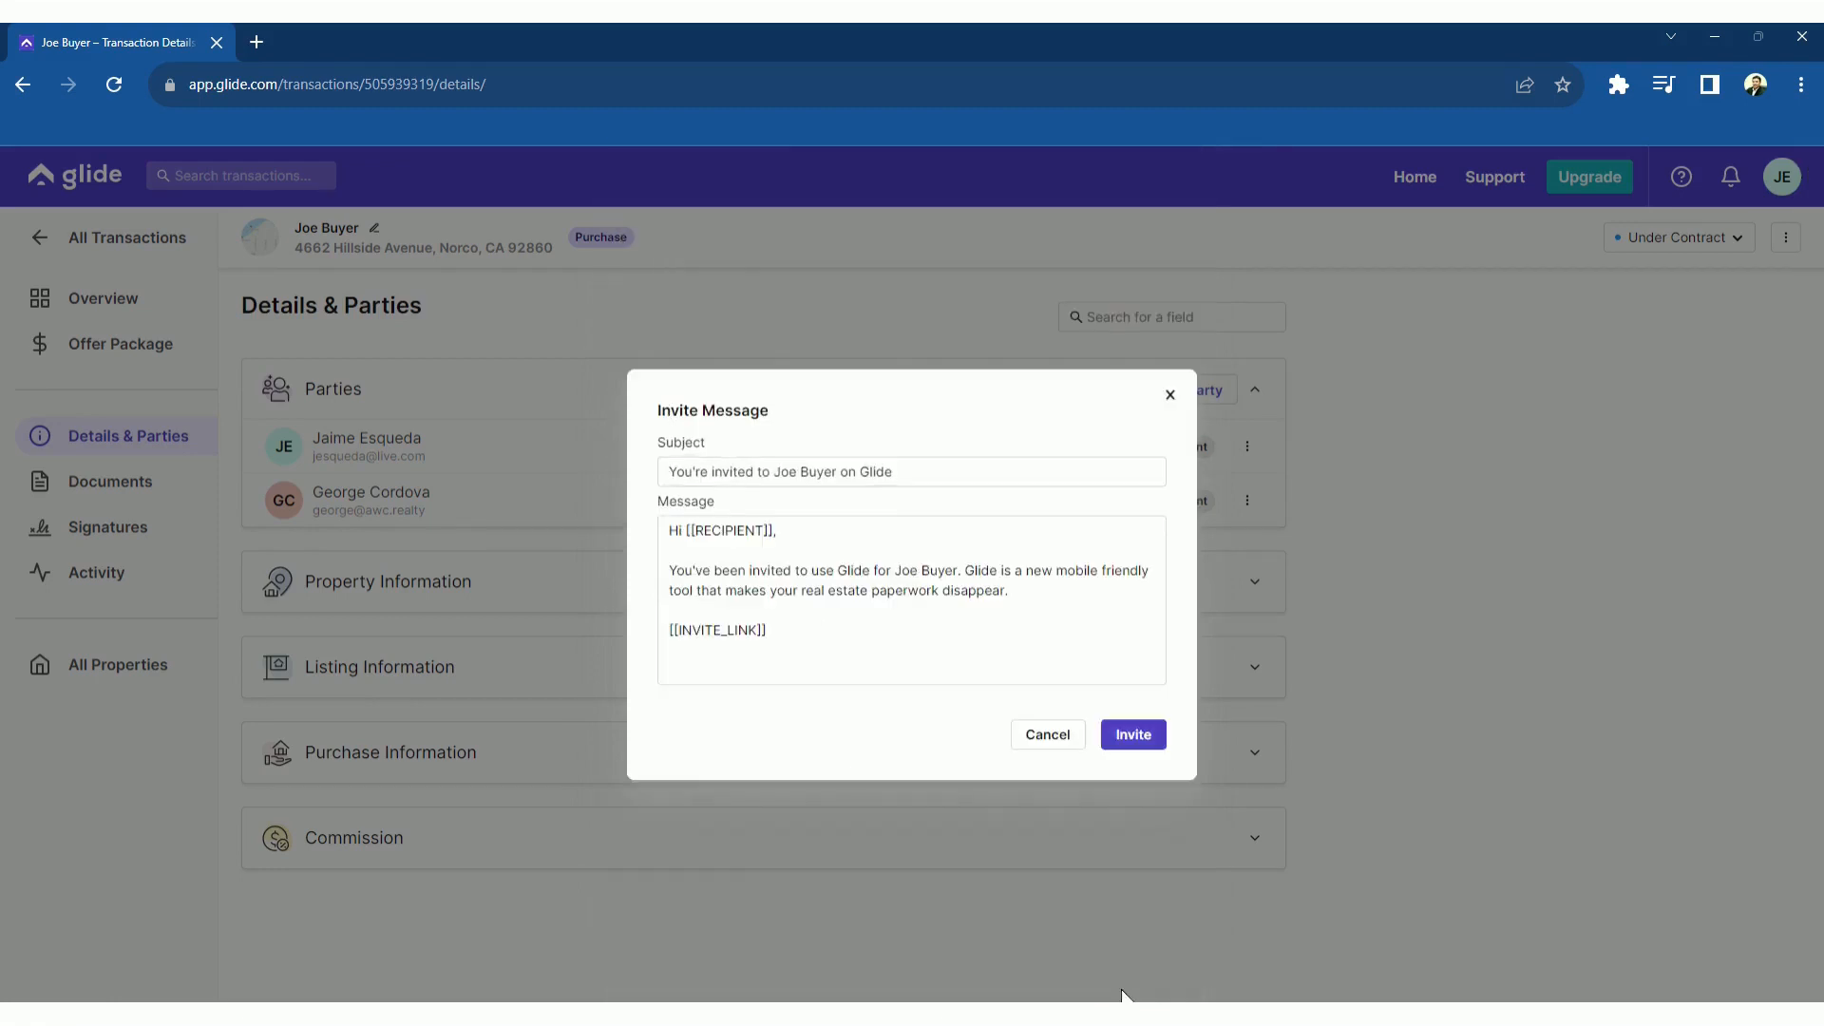
pyautogui.click(1132, 739)
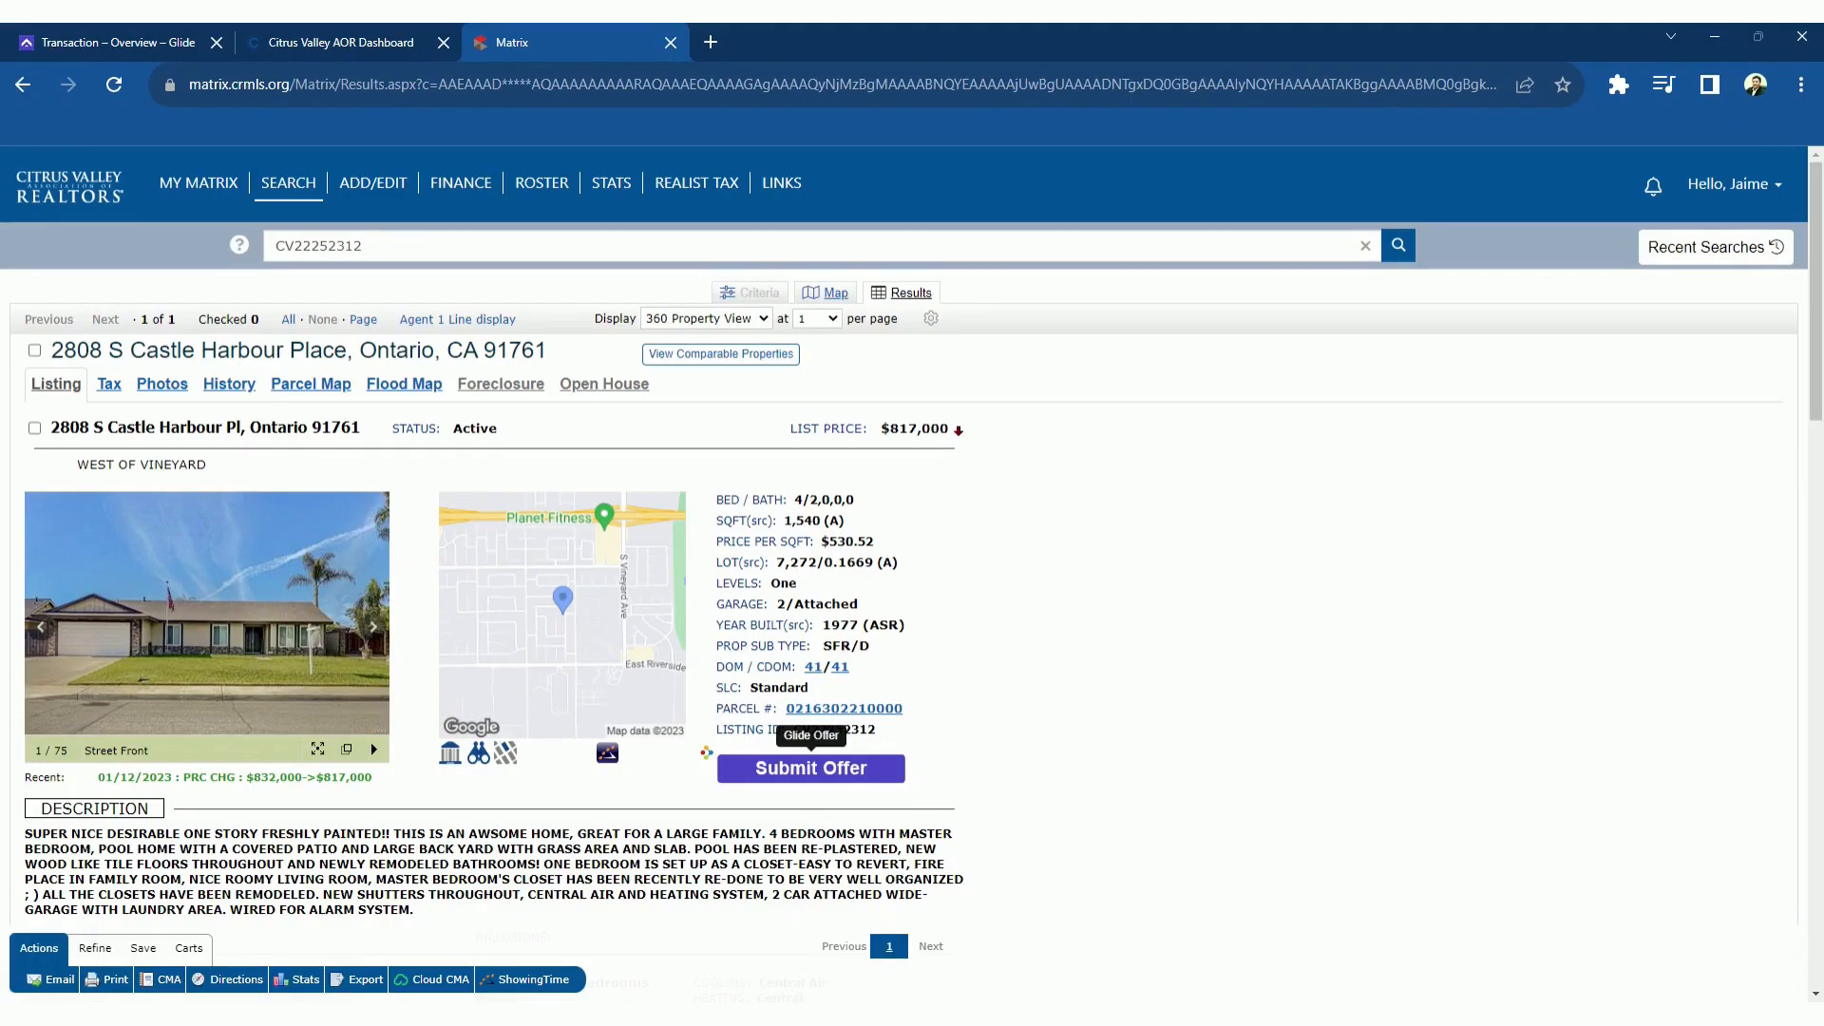
pyautogui.click(823, 771)
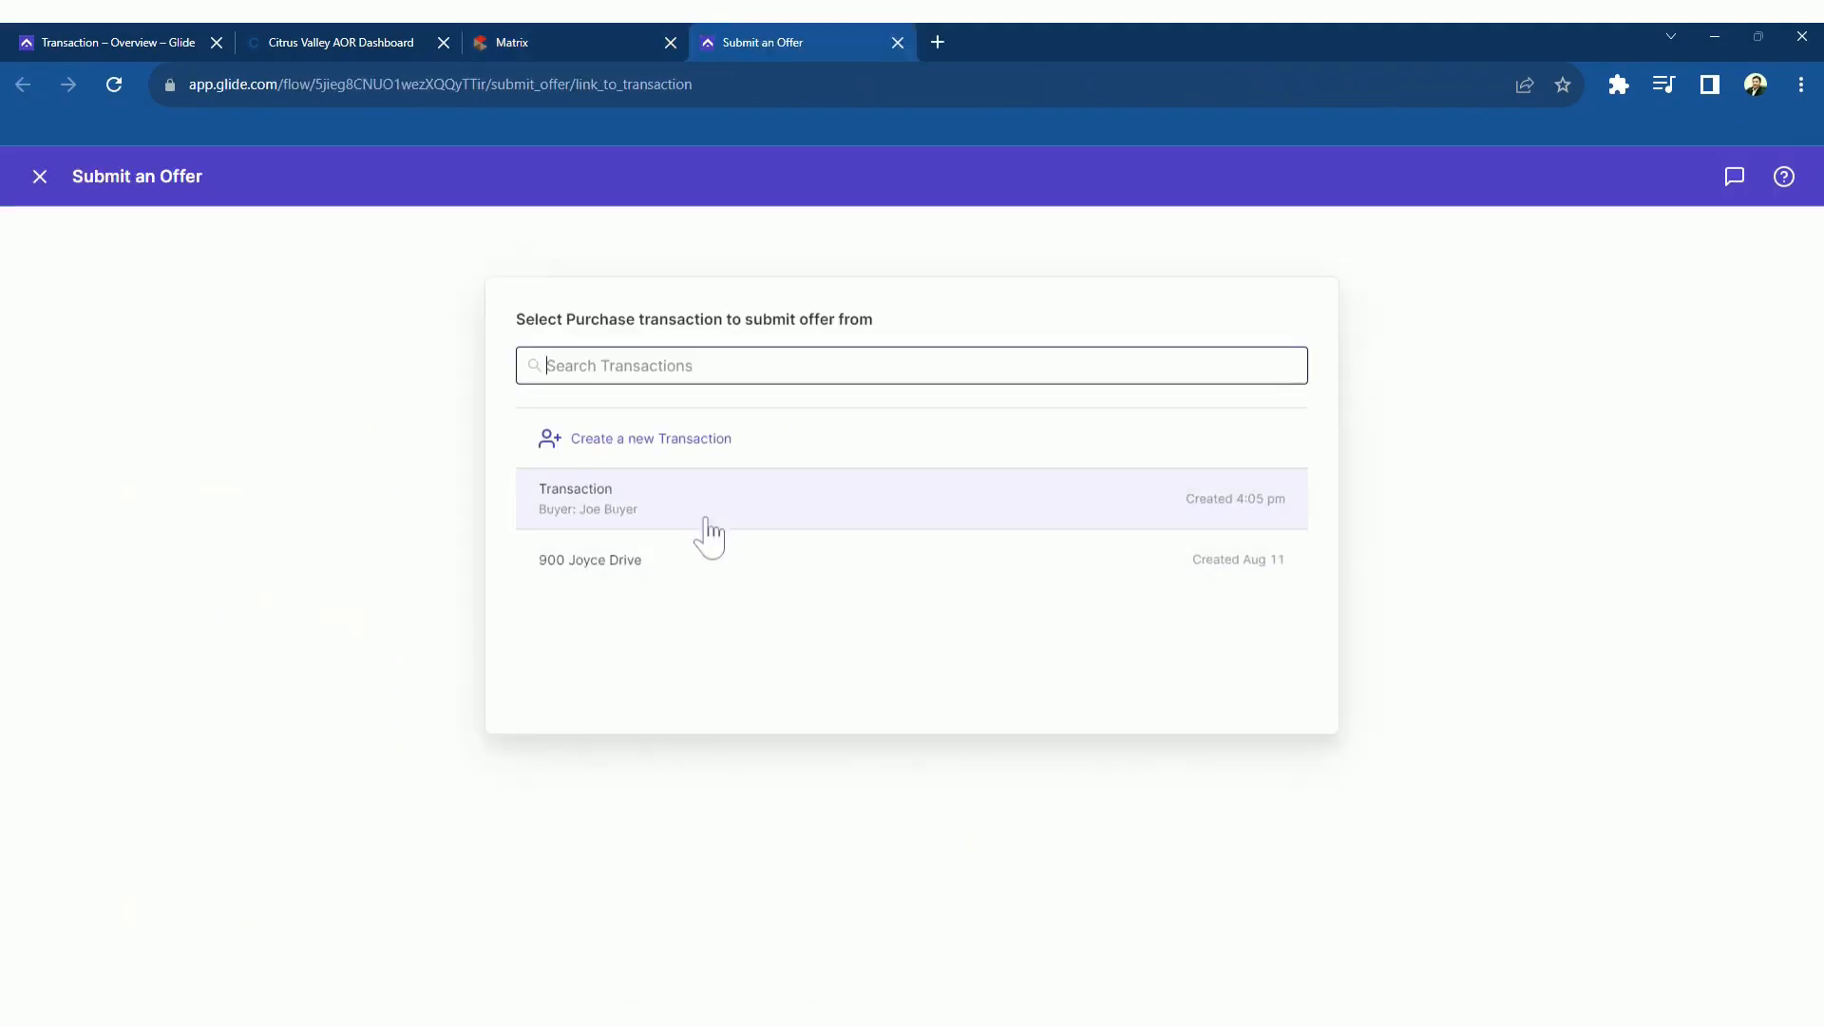
pyautogui.click(694, 530)
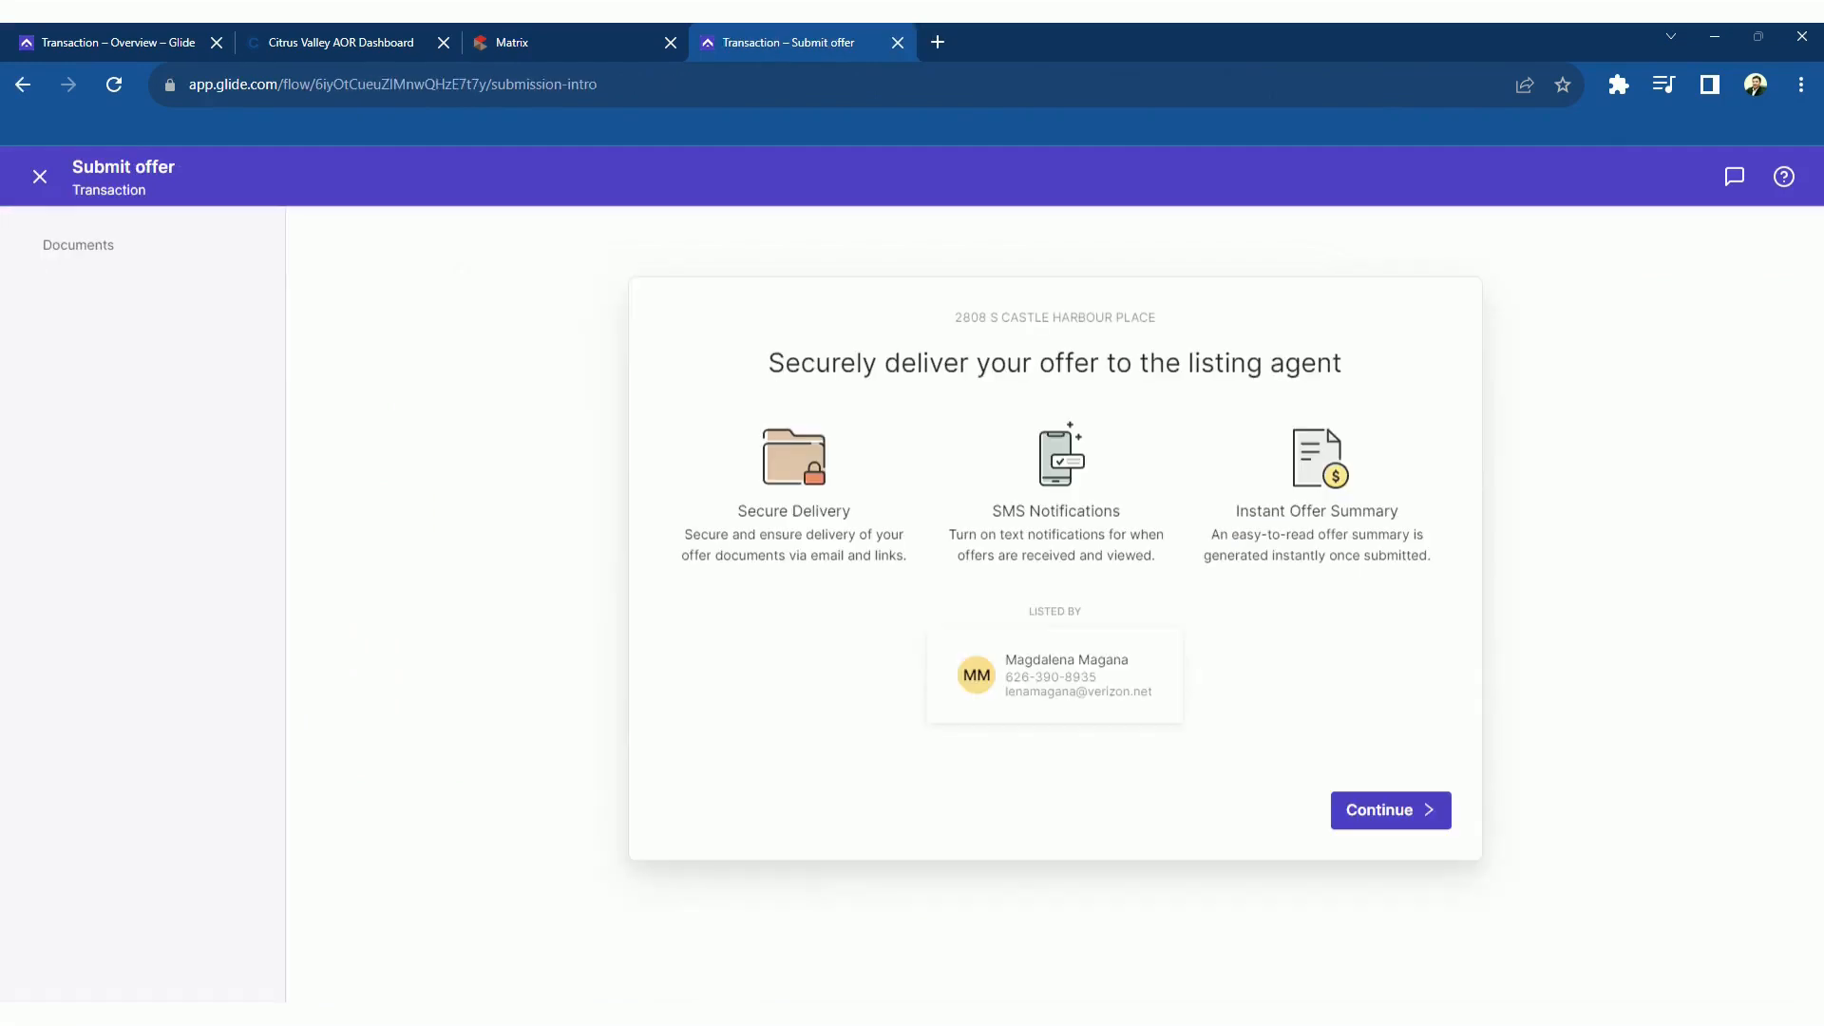
pyautogui.click(1383, 813)
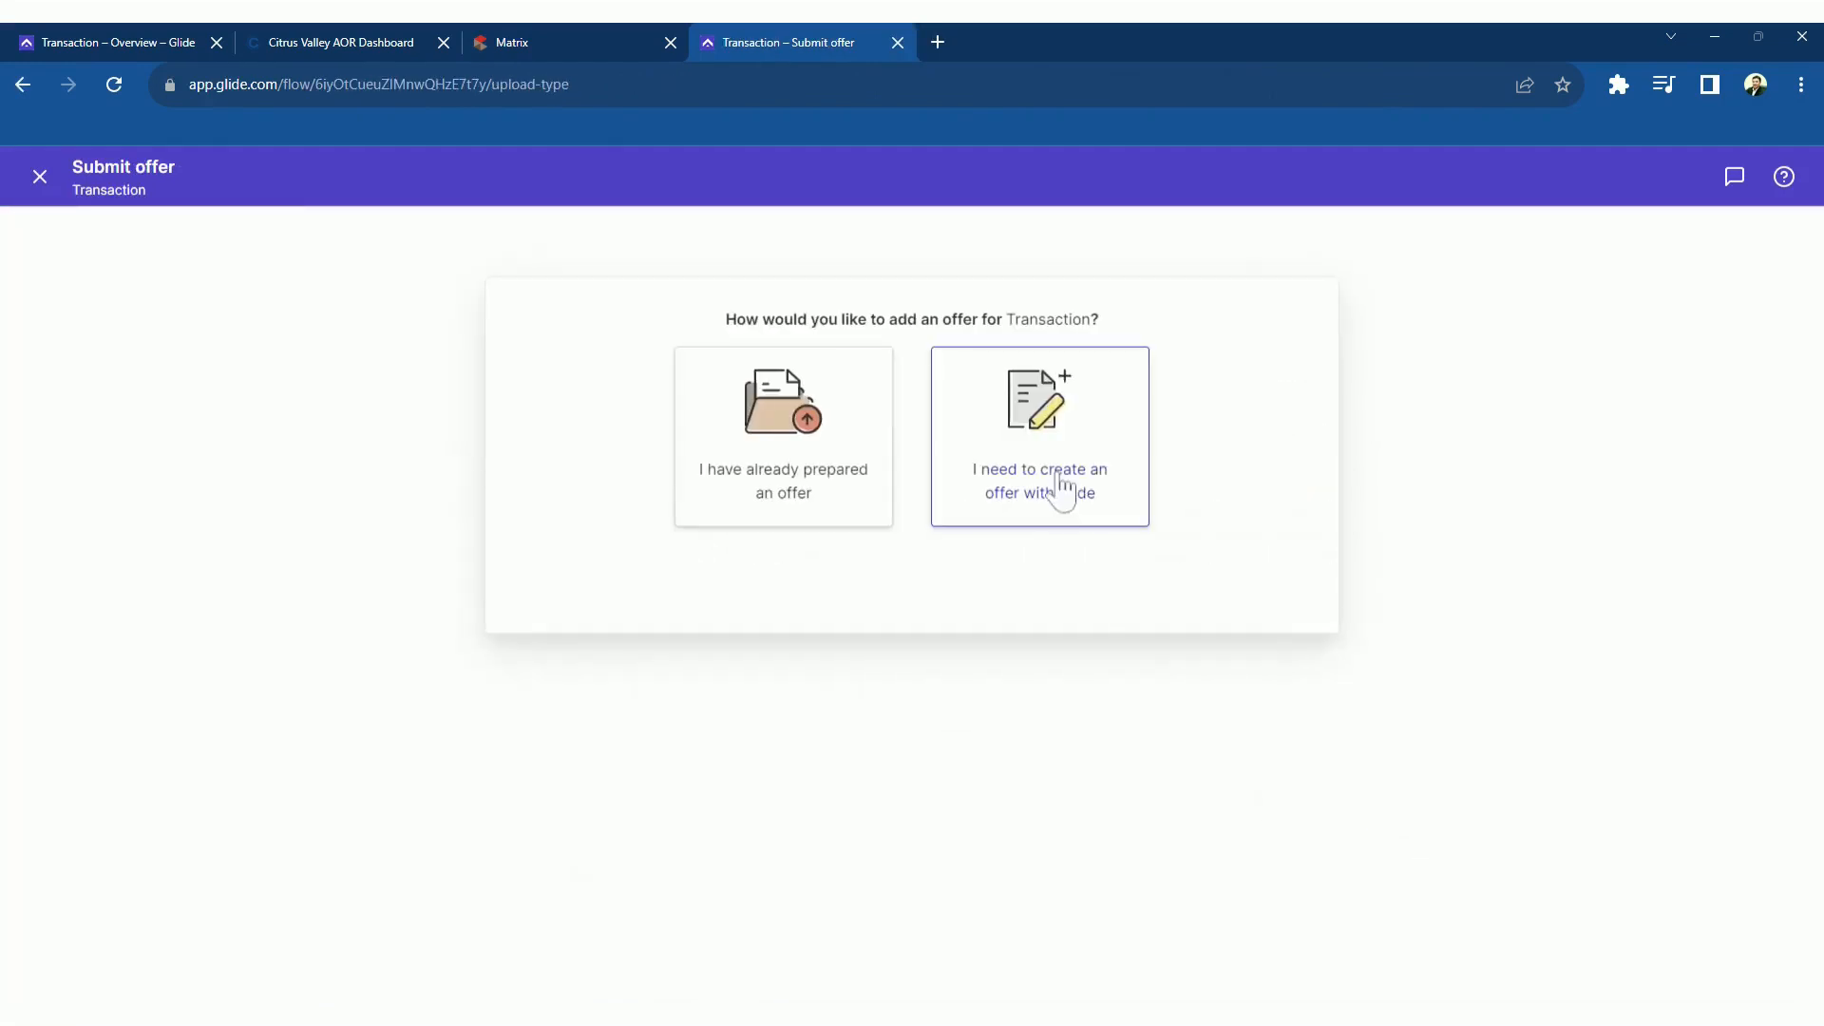
pyautogui.click(1062, 489)
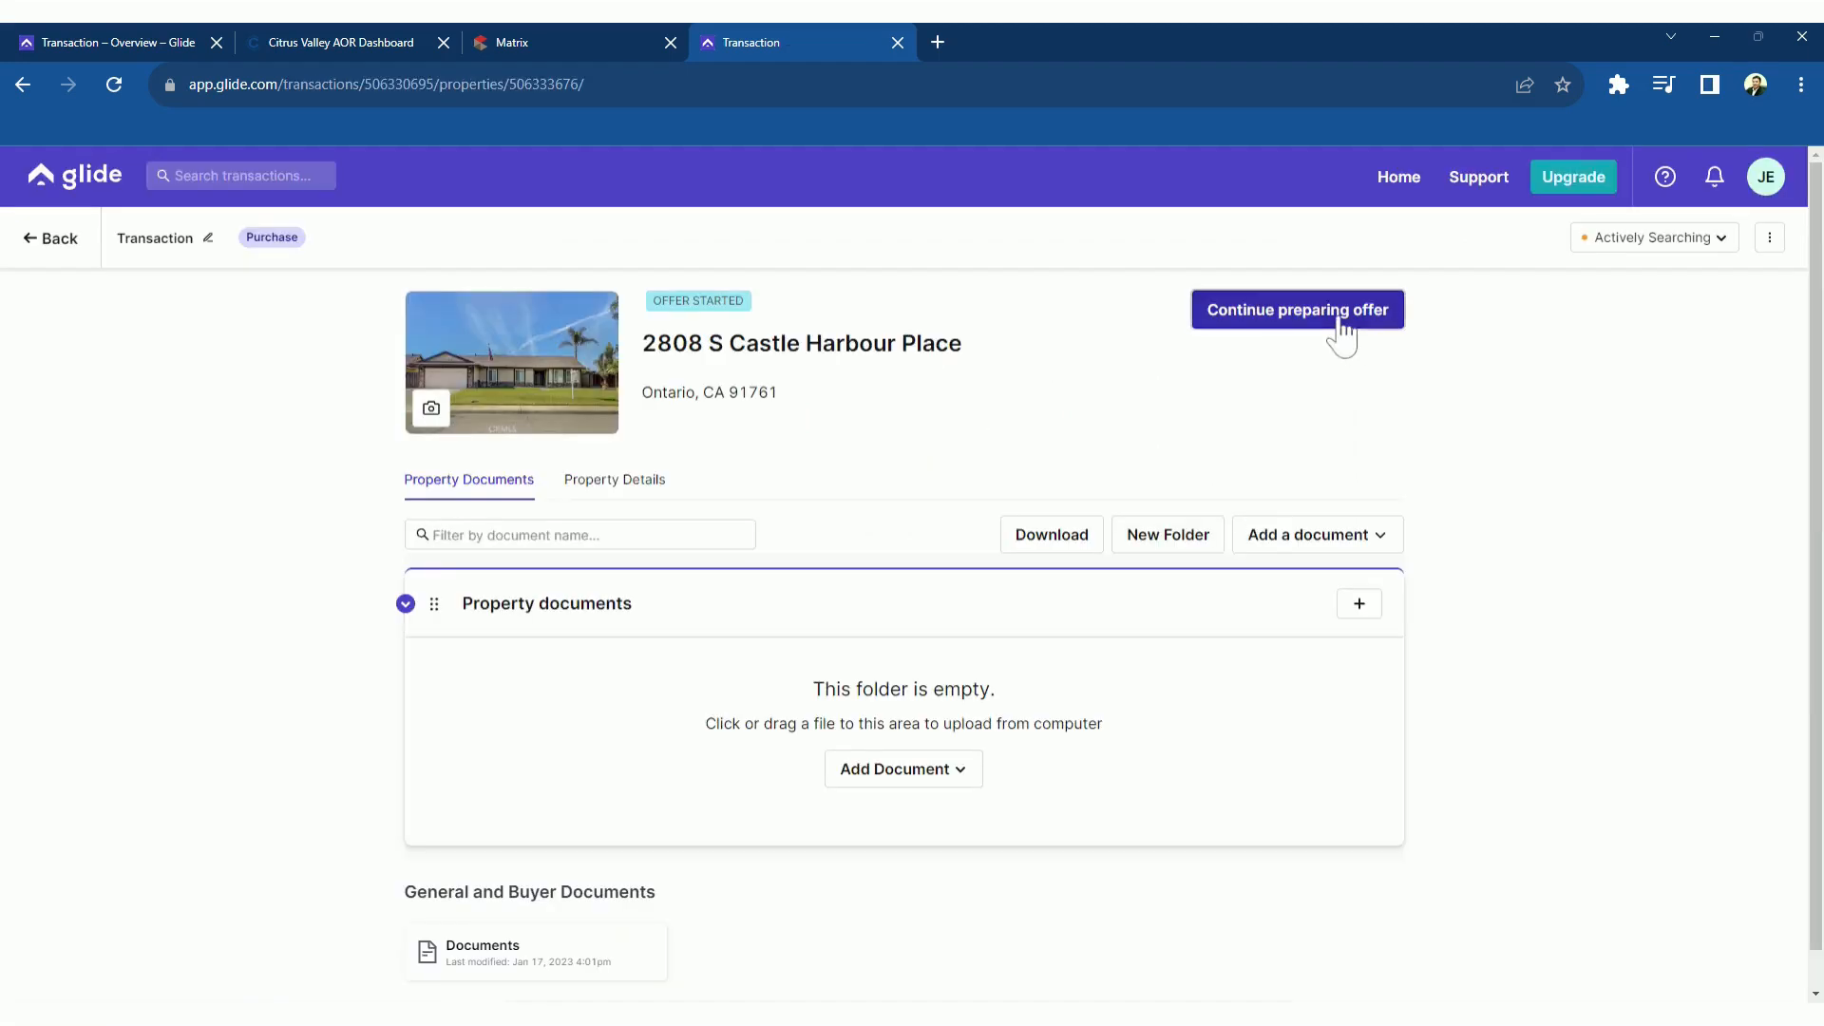
pyautogui.click(1341, 321)
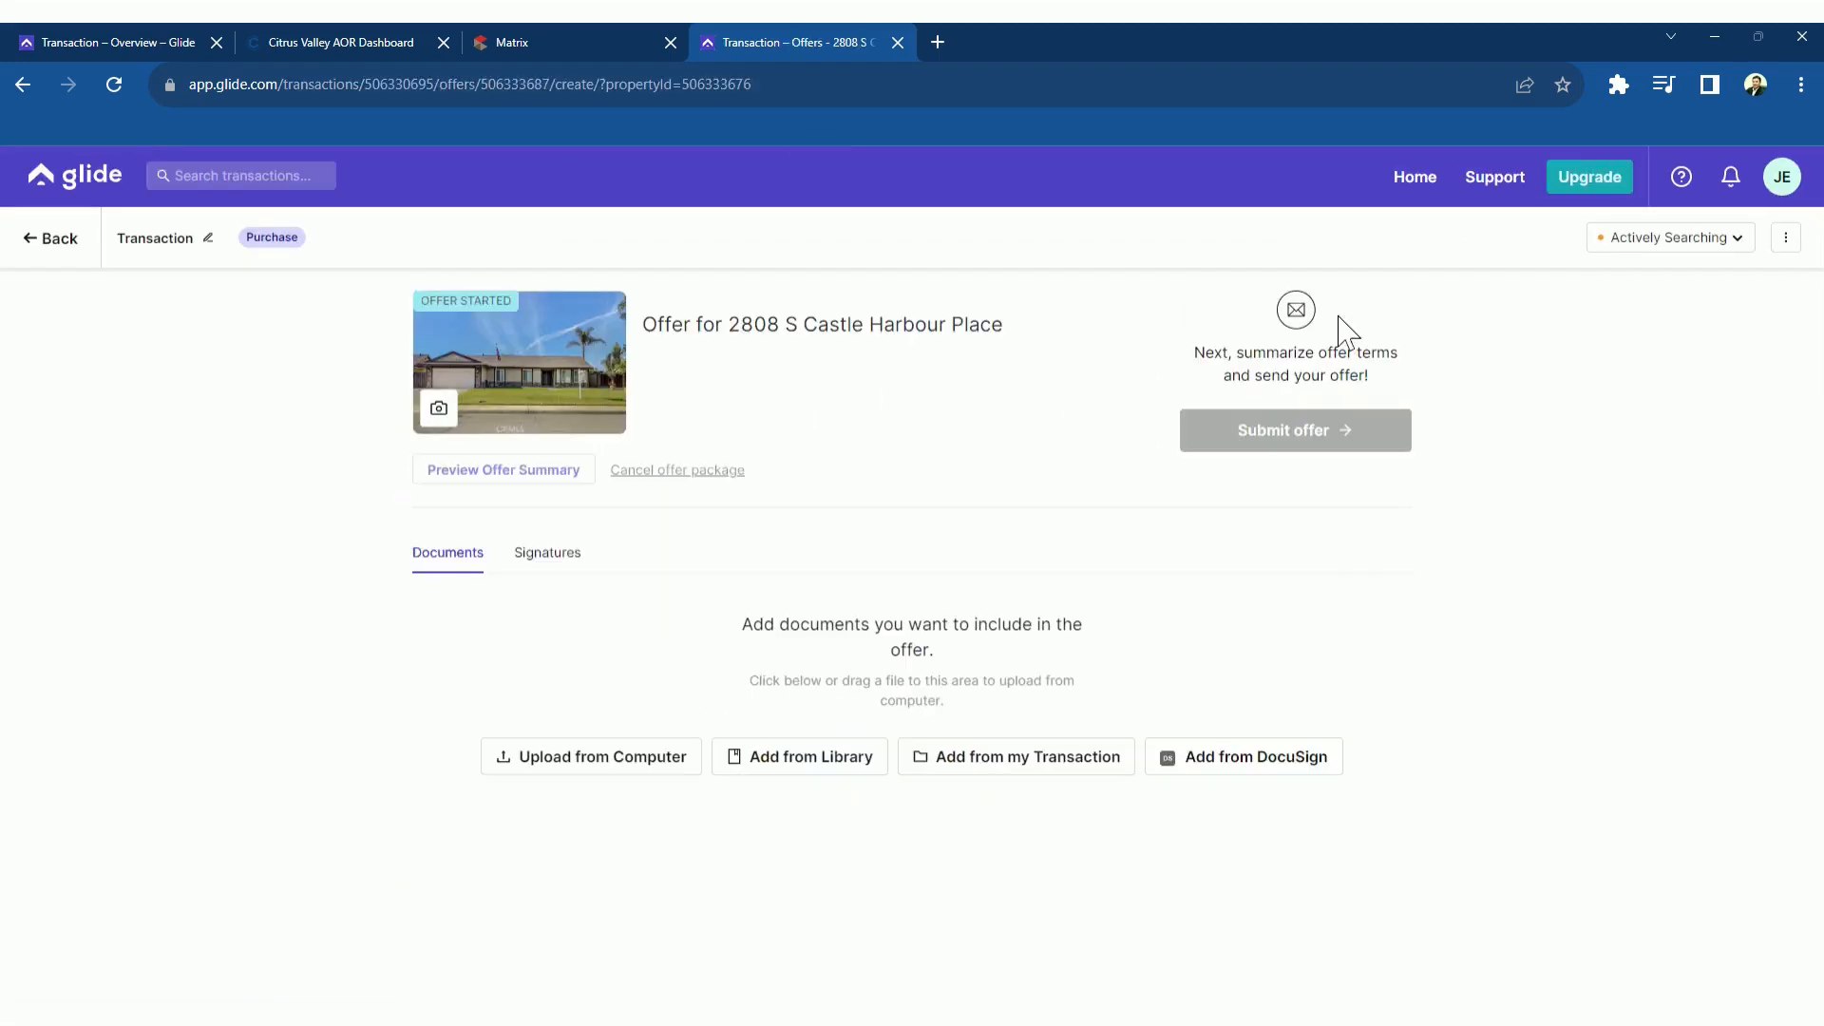